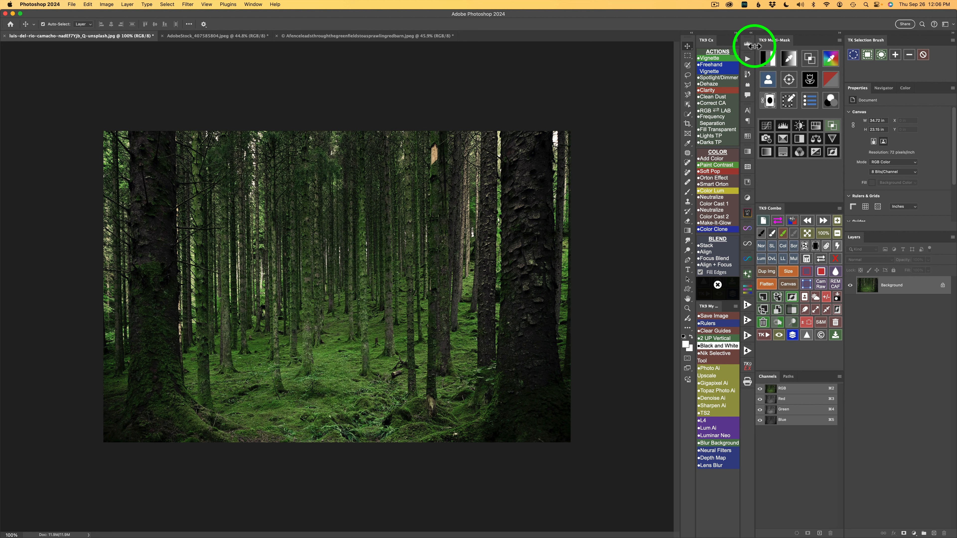
# - Open the Actions panel, turn on Button Mode, and narrow the panel to a single column of action buttons
pyautogui.click(748, 58)
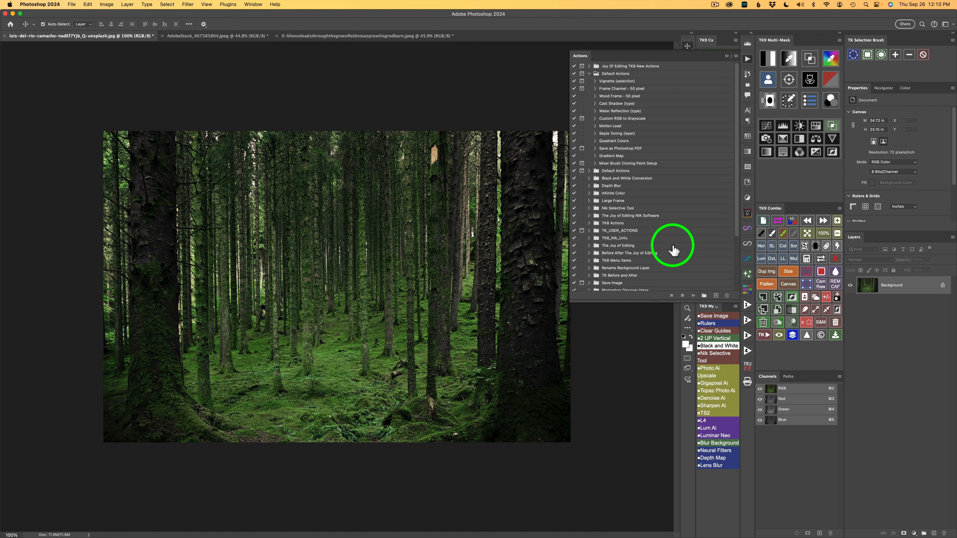
pyautogui.scroll(-5, 673, 249)
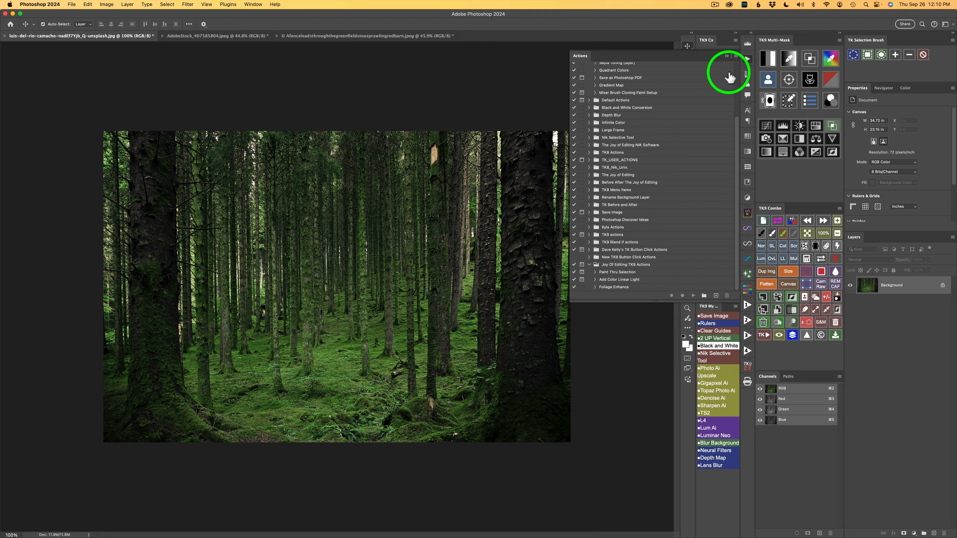
pyautogui.click(736, 57)
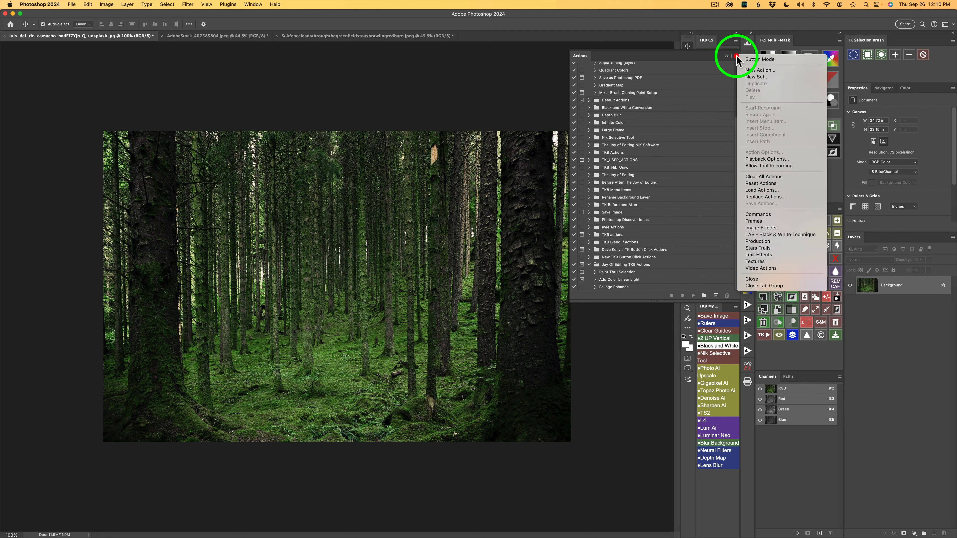
pyautogui.click(759, 60)
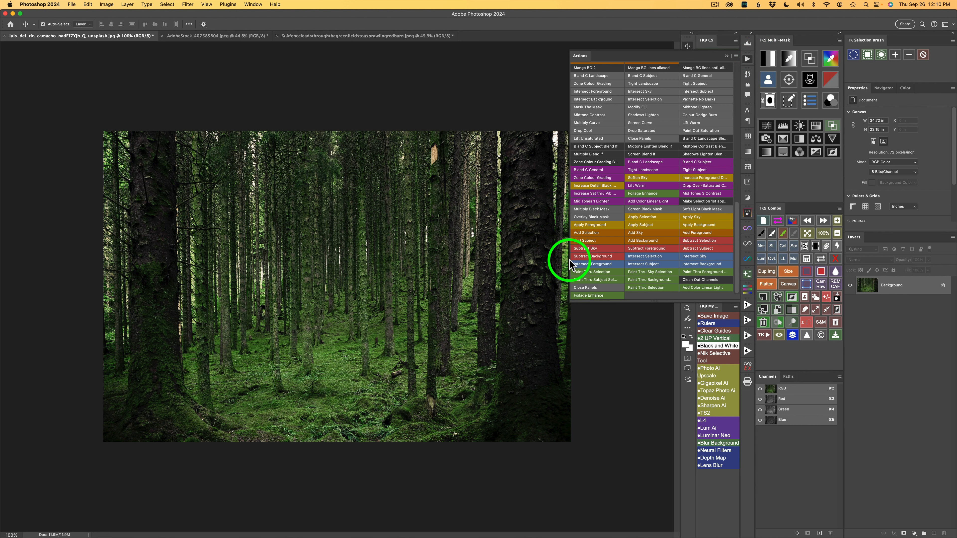
pyautogui.moveTo(569, 260); pyautogui.dragTo(661, 260)
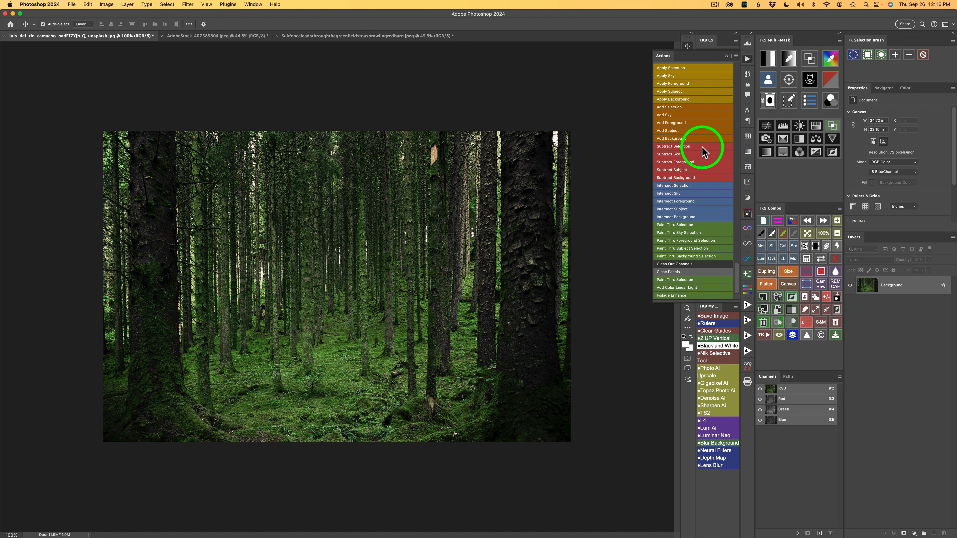
# - Turn Button Mode off to show the action sets as a list, and turn it back on
pyautogui.click(736, 56)
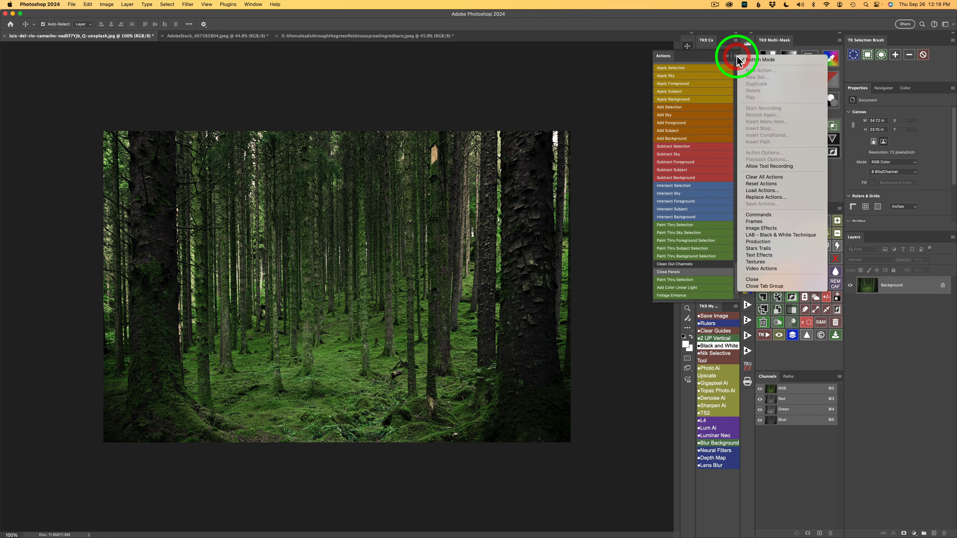
pyautogui.click(754, 60)
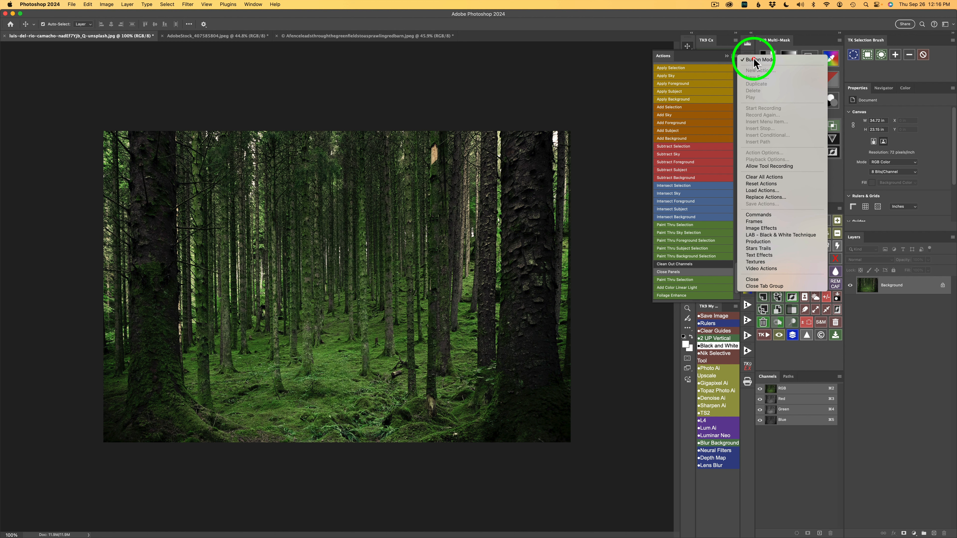
pyautogui.click(736, 56)
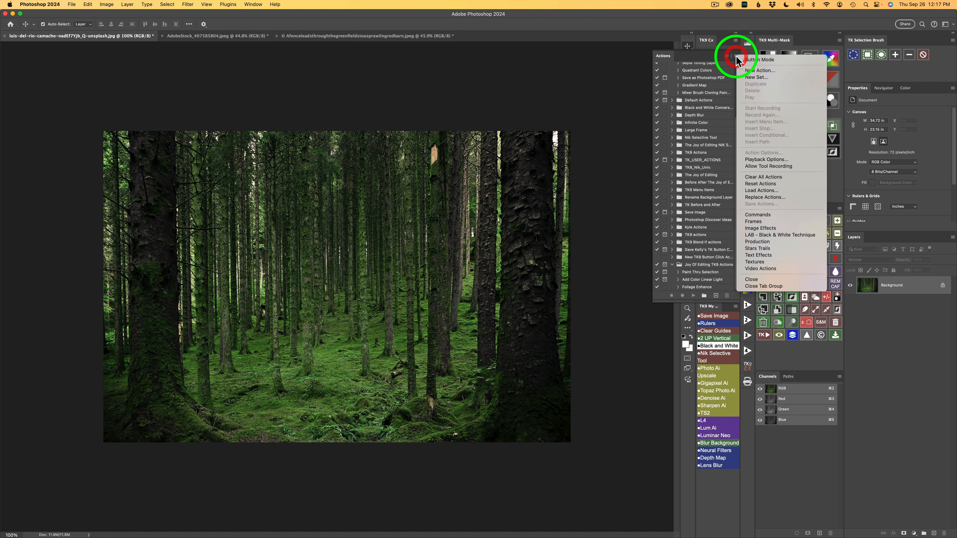
pyautogui.click(760, 60)
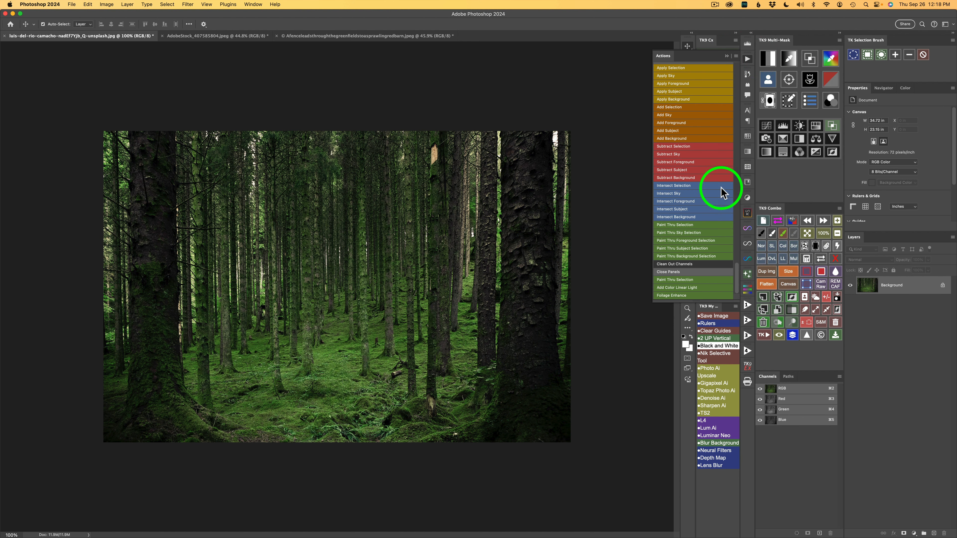
# - Look through the single-column action buttons, from the B and C and Intersect actions to the Blend If actions
pyautogui.scroll(10, 708, 170)
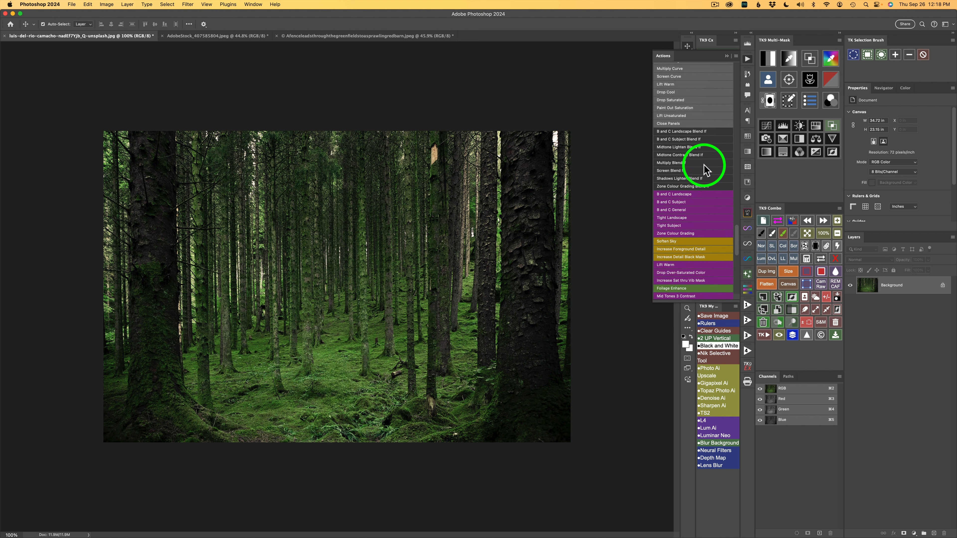
pyautogui.scroll(10, 705, 170)
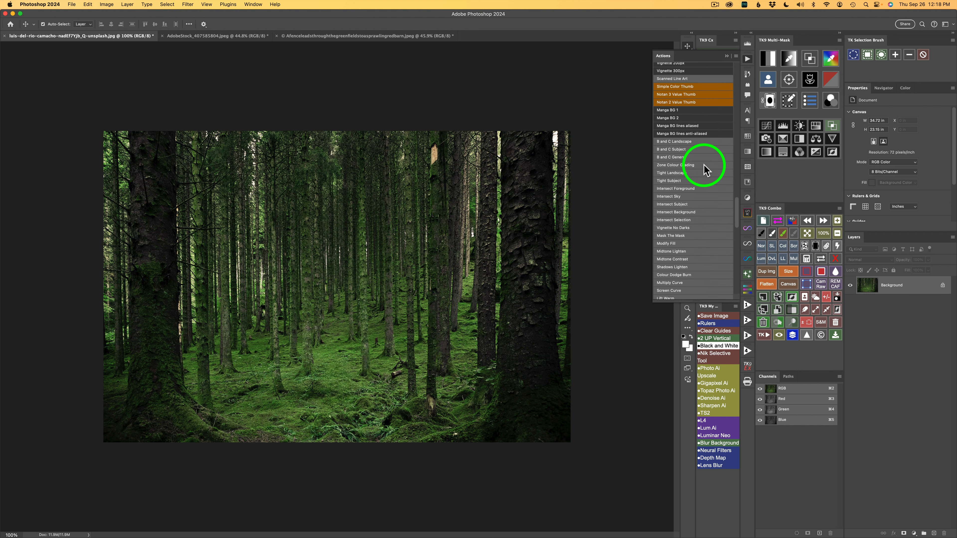
pyautogui.scroll(-2, 705, 167)
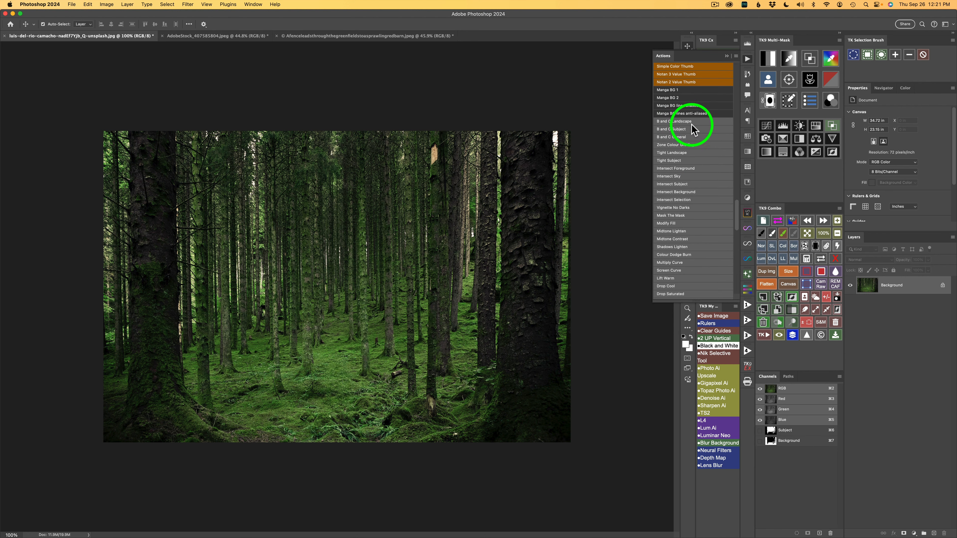
pyautogui.scroll(-3, 697, 151)
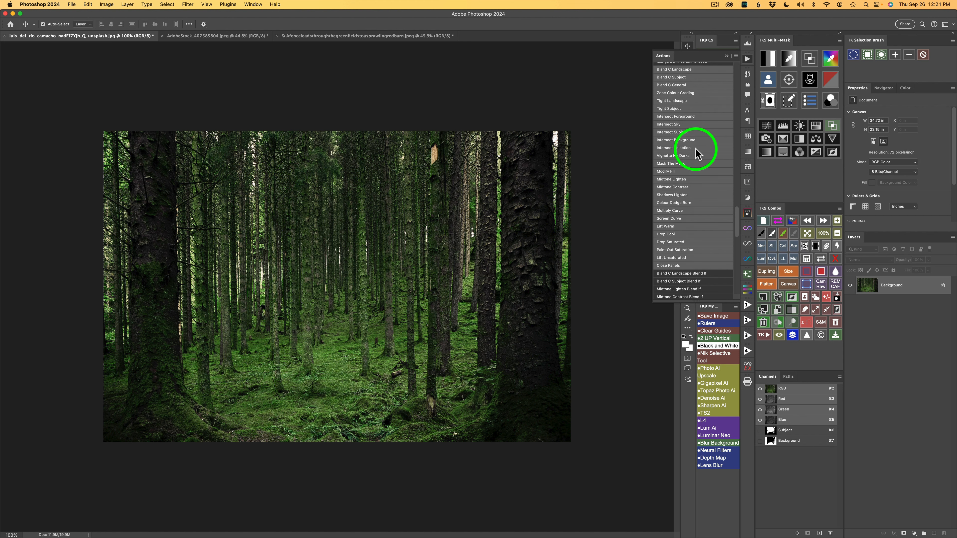
pyautogui.scroll(-1, 697, 156)
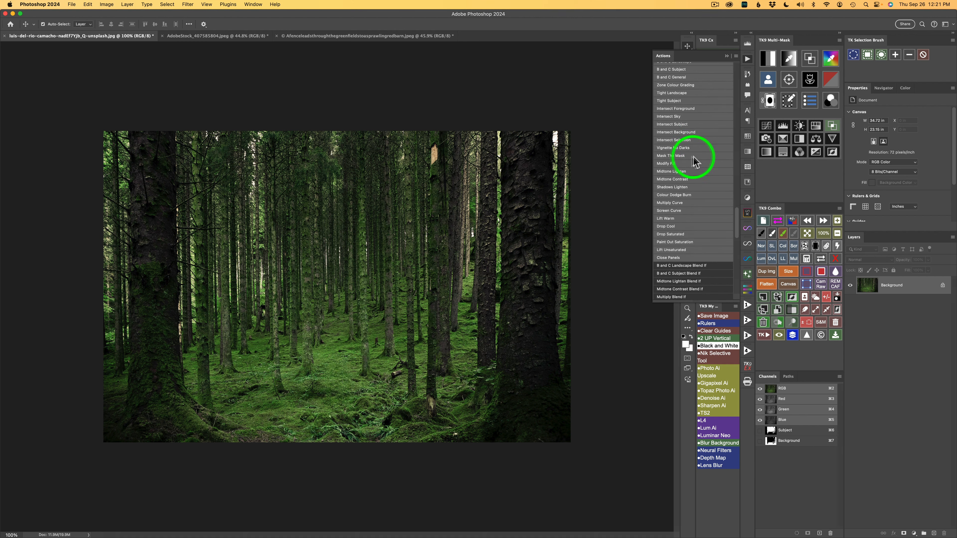
pyautogui.scroll(-4, 697, 196)
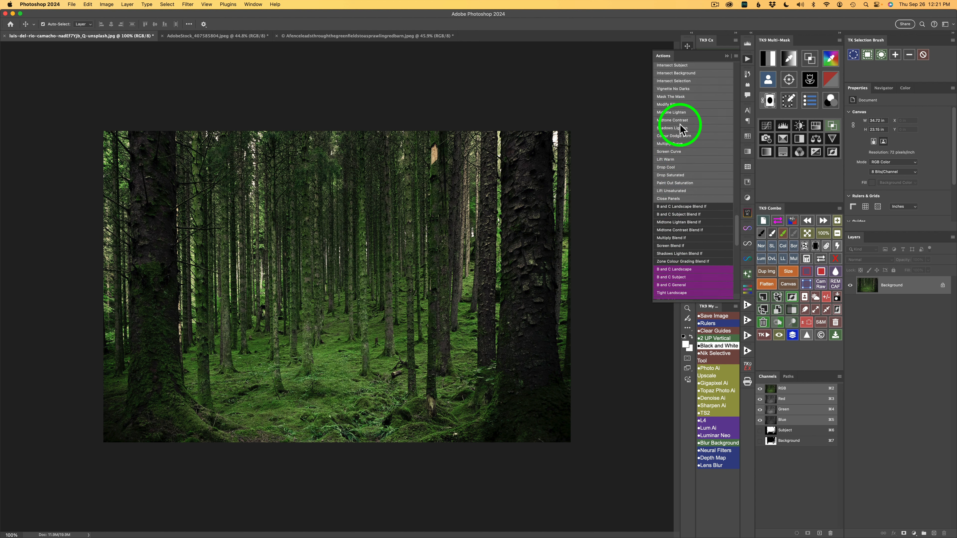
pyautogui.scroll(6, 680, 124)
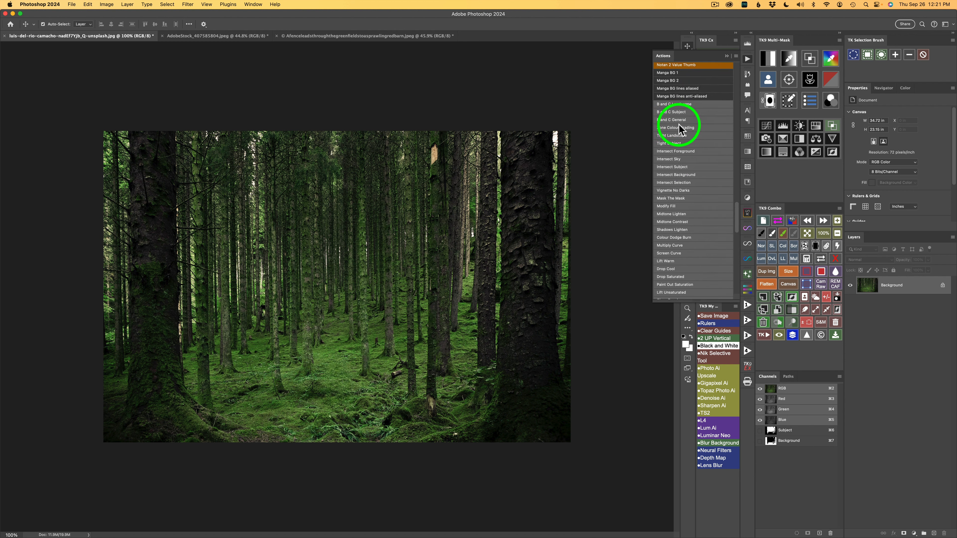
# - Turn off Button Mode and examine the actions inside the TK9 actions set
pyautogui.click(737, 57)
pyautogui.click(741, 61)
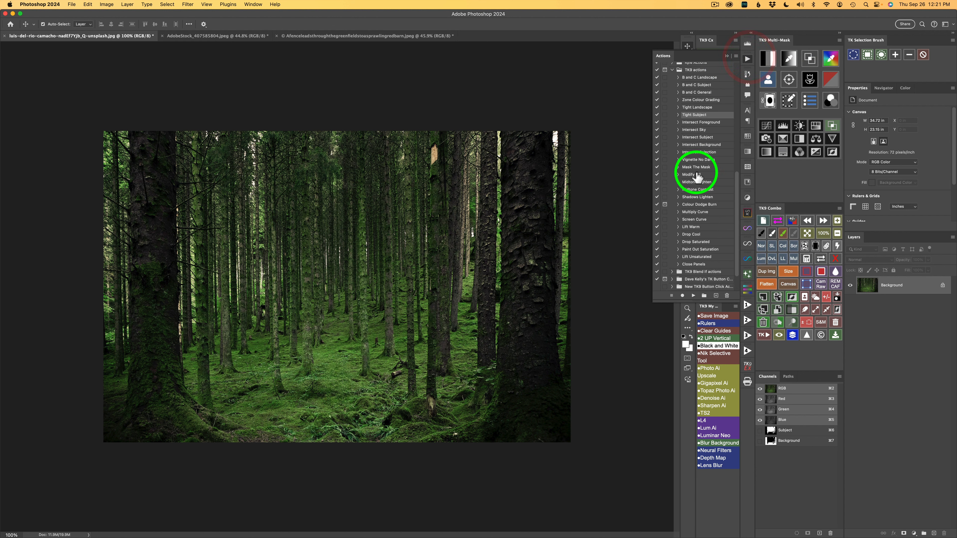
pyautogui.scroll(-3, 698, 247)
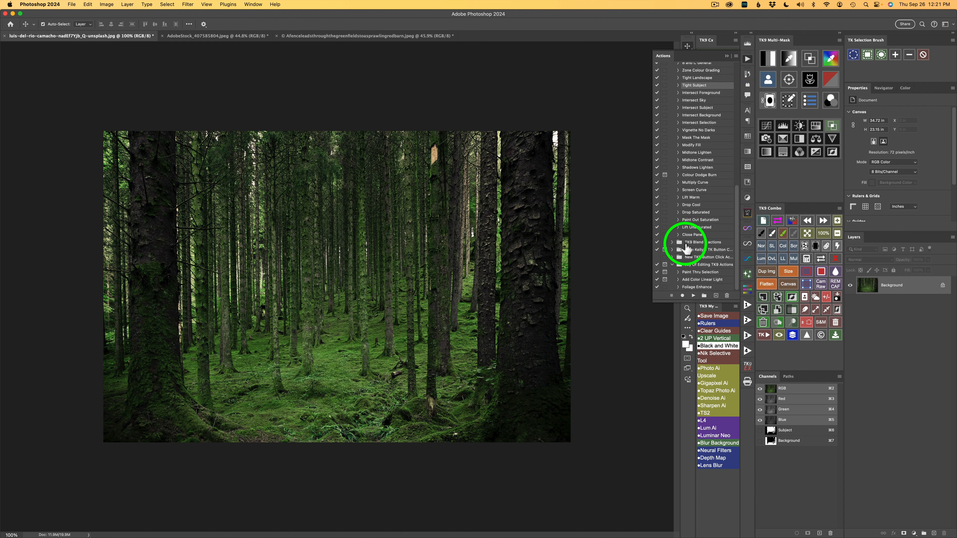
pyautogui.scroll(5, 686, 195)
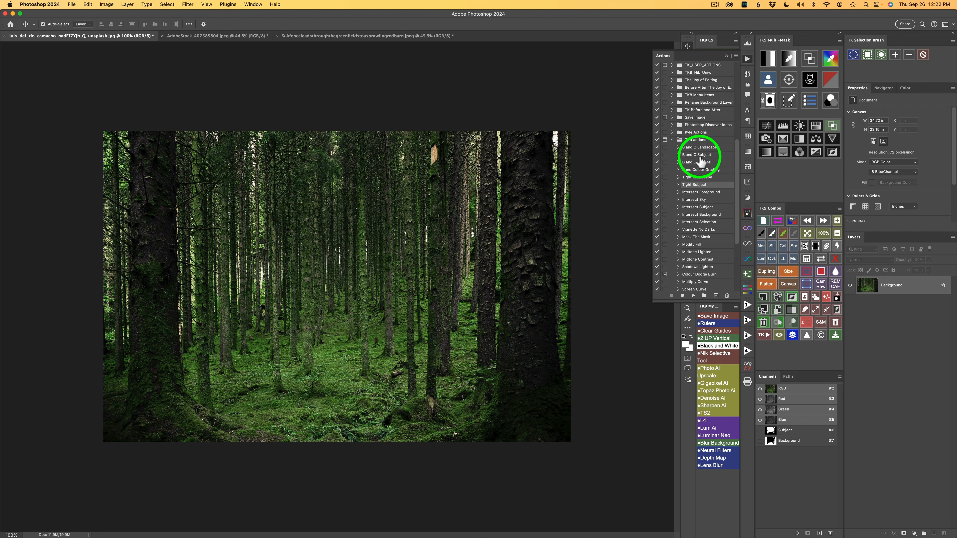
pyautogui.scroll(-4, 702, 162)
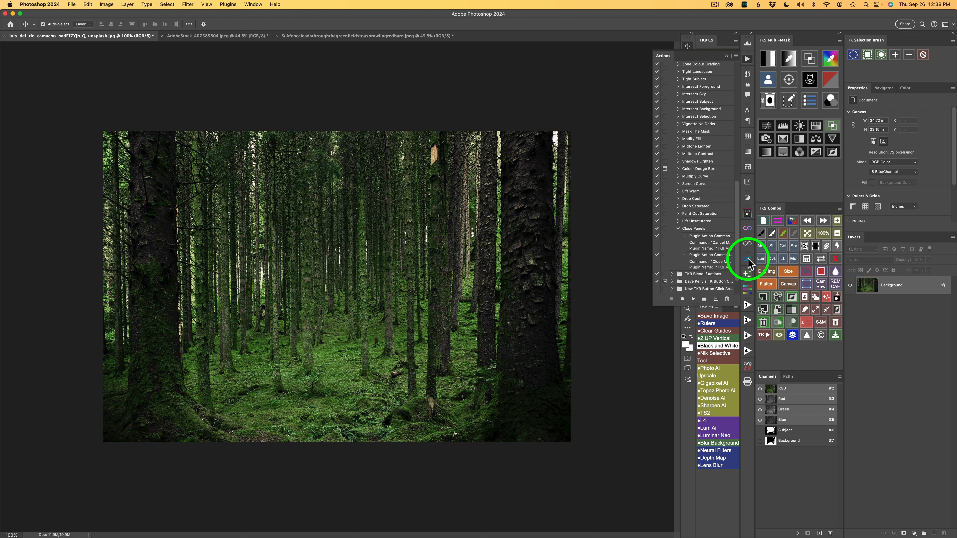
# - Return the Actions panel to Button Mode and bring the Joy Of Editing TK9 actions into view
pyautogui.click(736, 56)
pyautogui.click(757, 60)
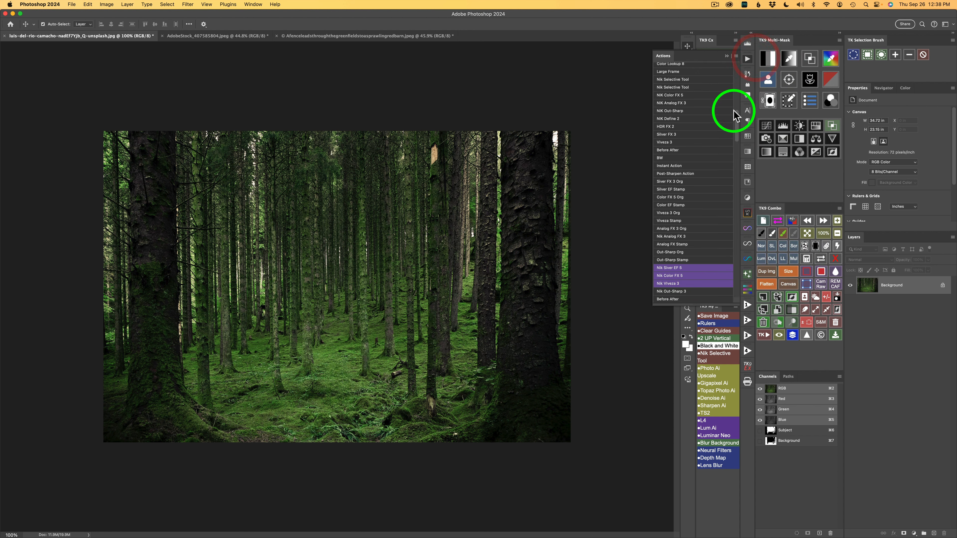
pyautogui.scroll(-5, 680, 221)
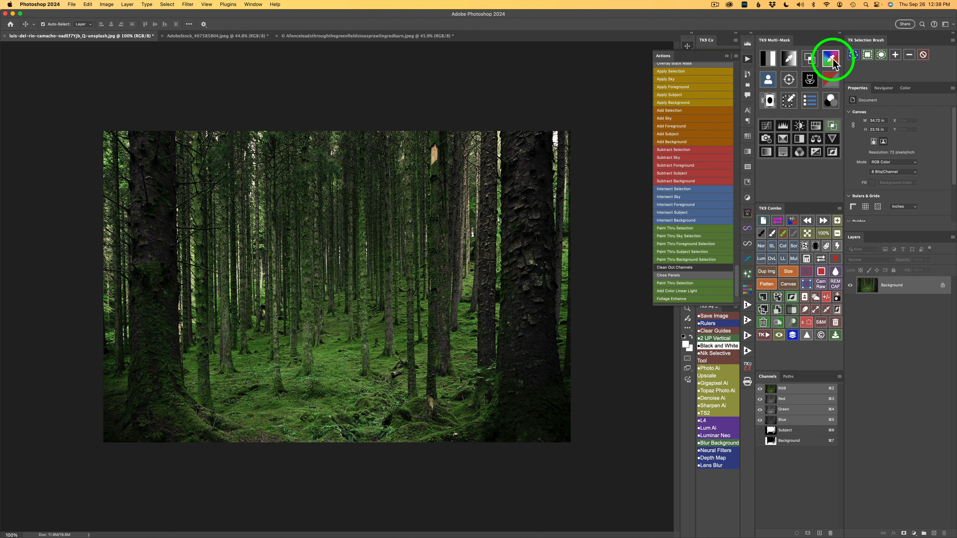
# - Run the Foliage Enhance action on the forest photo and fine-tune the saturation of its Hue/Saturation adjustment
pyautogui.click(682, 299)
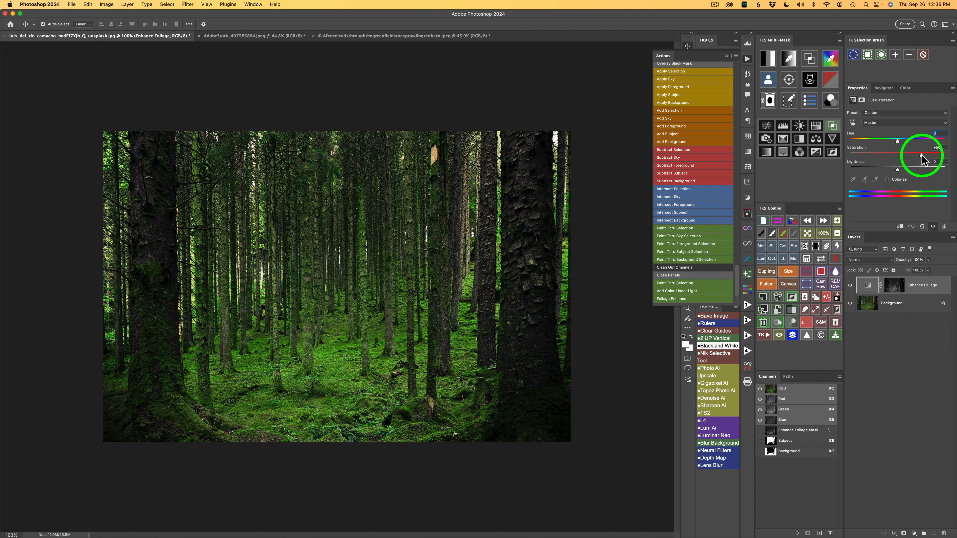
pyautogui.moveTo(922, 155); pyautogui.dragTo(899, 169)
pyautogui.moveTo(923, 155); pyautogui.dragTo(917, 155)
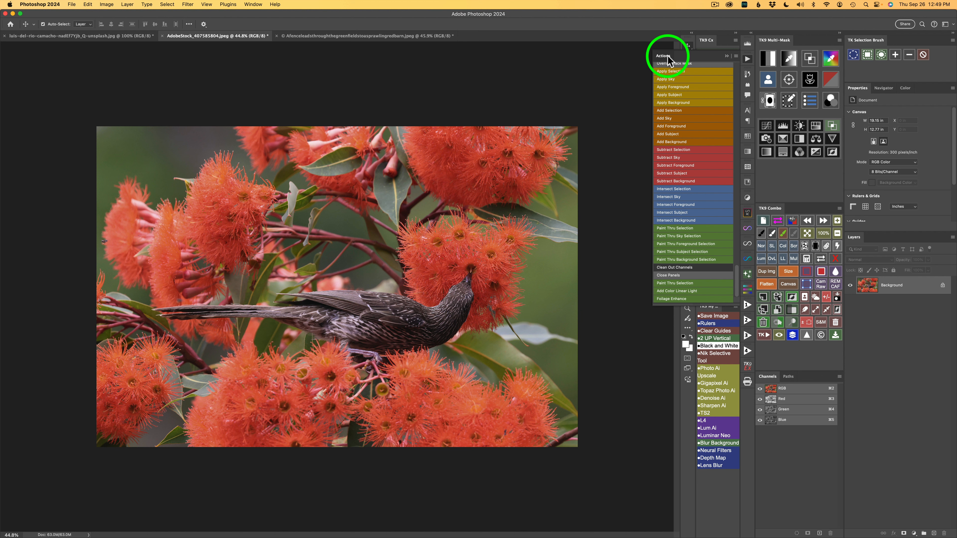
# - Float the Actions panel over the bird photo and run Add Color Linear Light with flower red #ce4e2c sampled from the image
pyautogui.moveTo(667, 59); pyautogui.dragTo(540, 100)
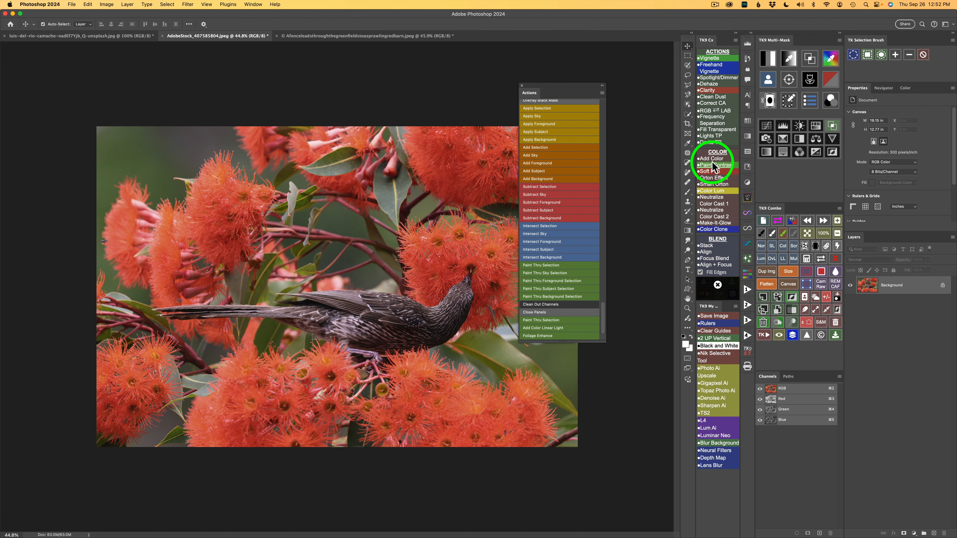
pyautogui.click(713, 159)
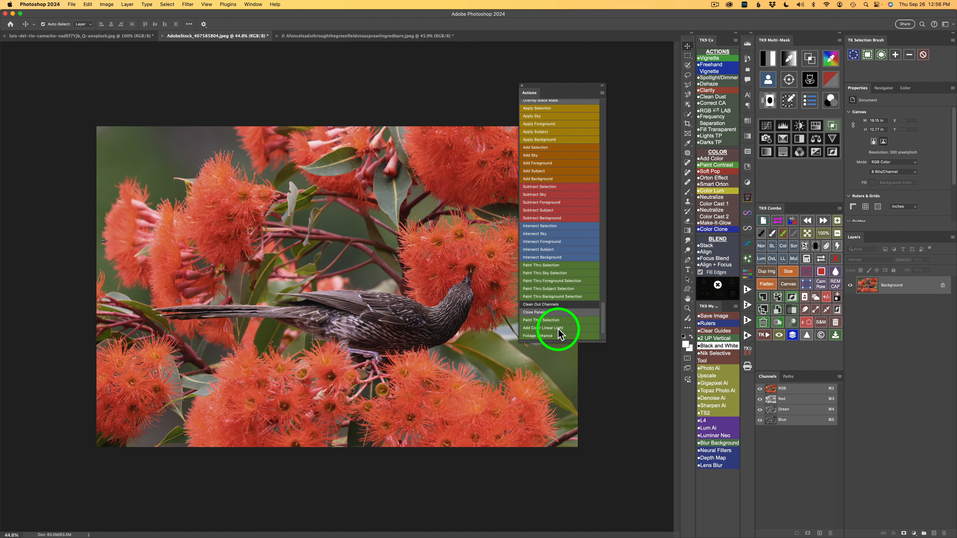
pyautogui.click(543, 327)
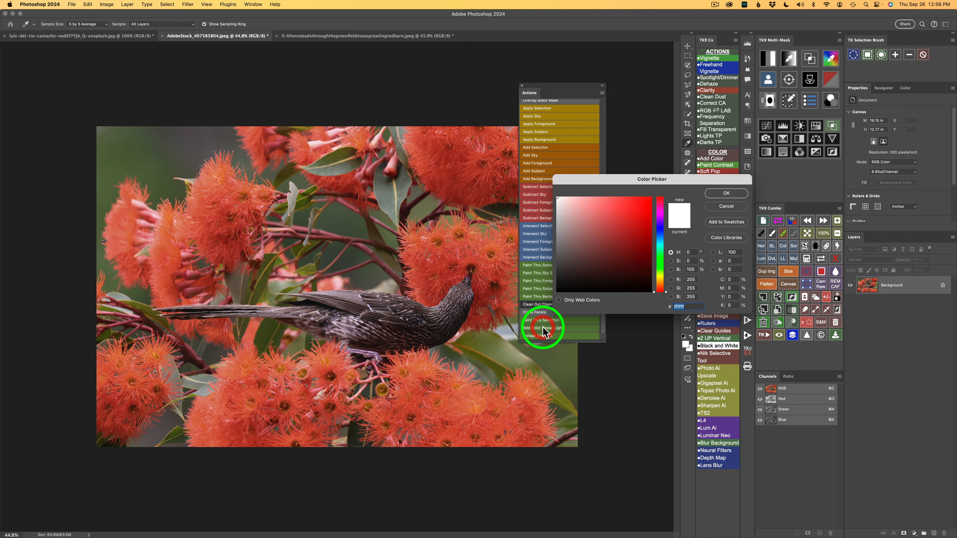
pyautogui.click(486, 250)
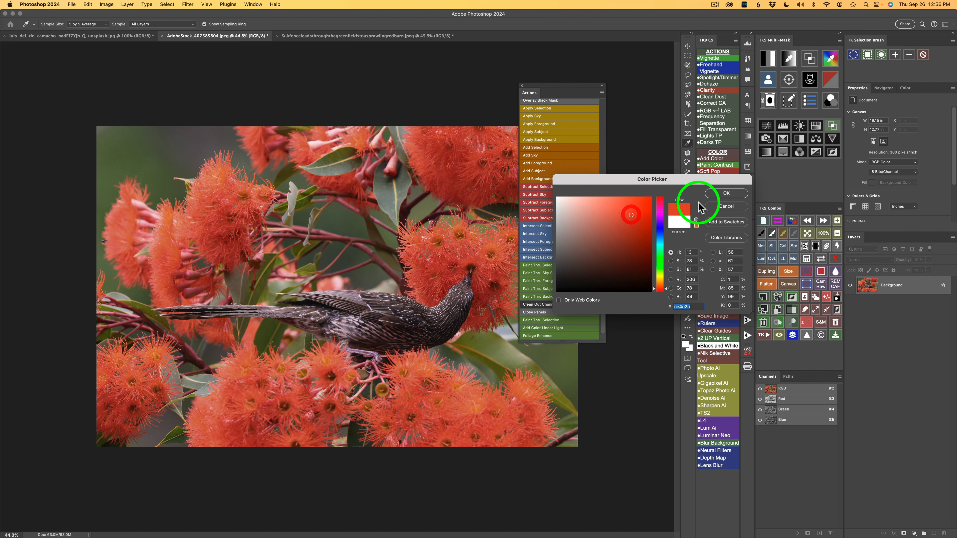
pyautogui.click(726, 194)
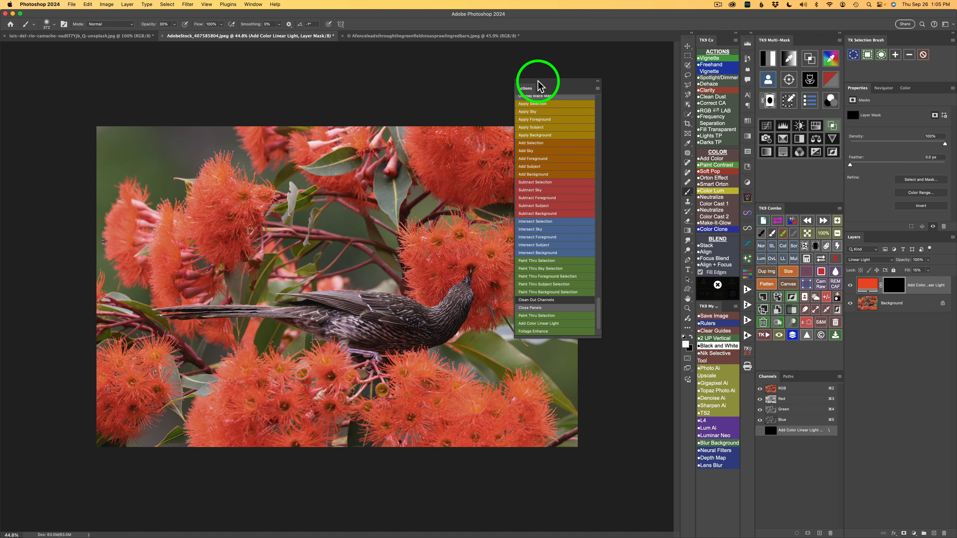
# - Build a TK9 color mask from flower red #c06360, brighten it, and load it as a selection for painting on the layer mask
pyautogui.moveTo(538, 86); pyautogui.dragTo(604, 86)
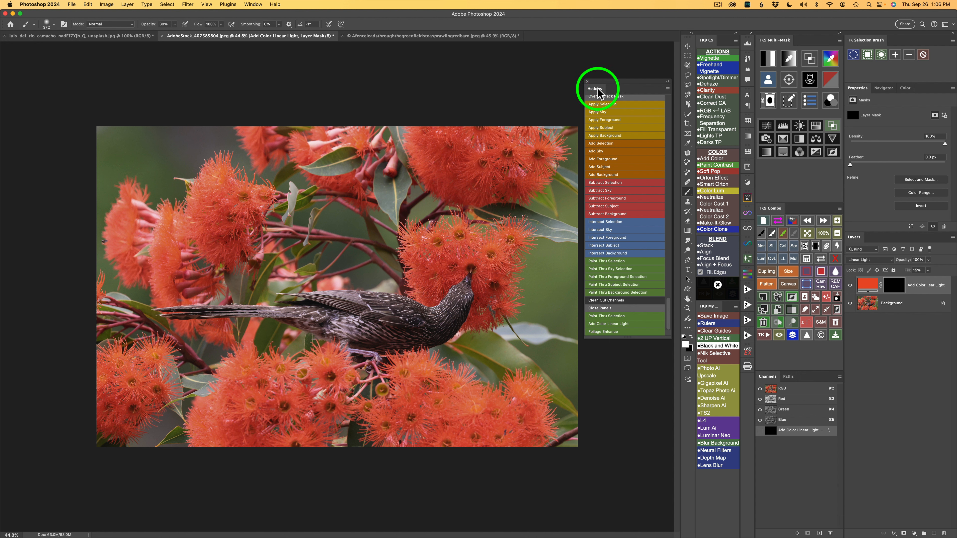
pyautogui.click(833, 59)
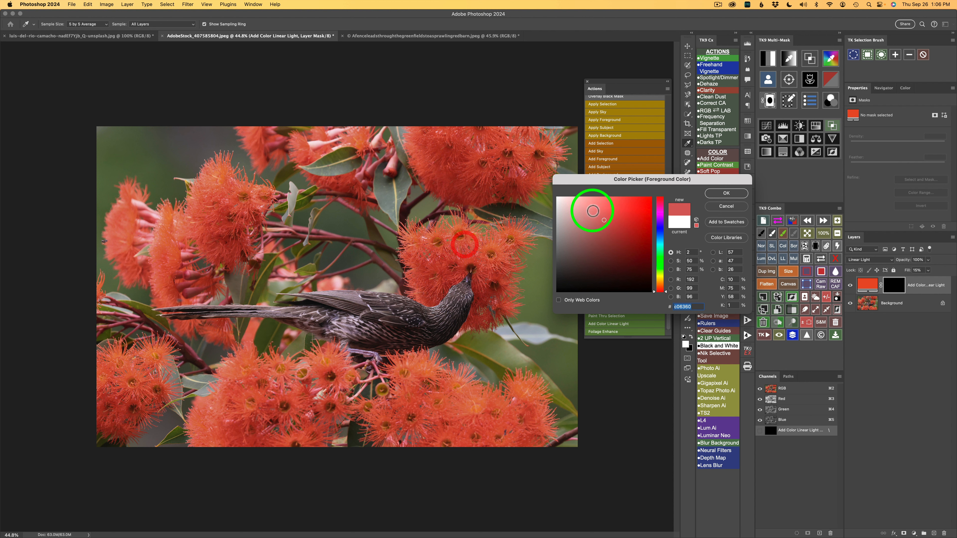
pyautogui.click(715, 191)
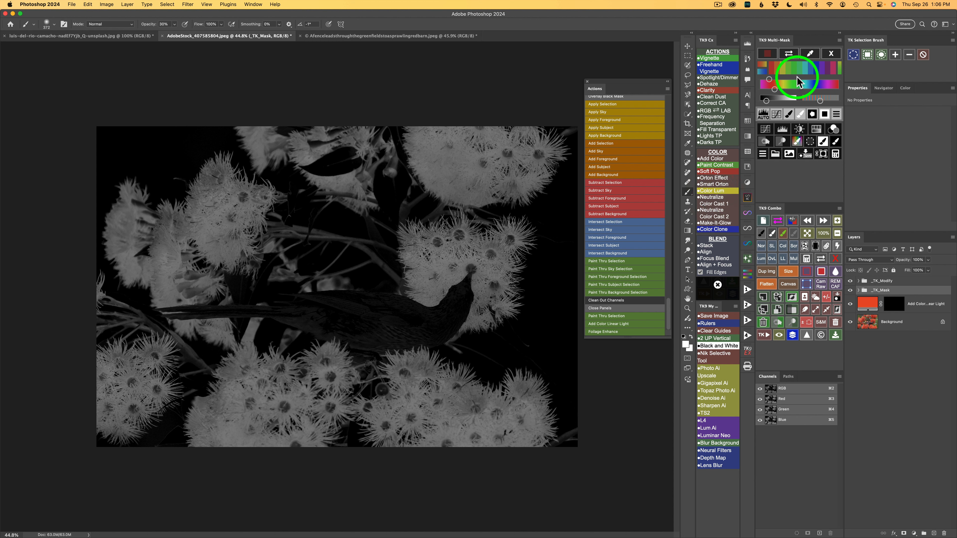
pyautogui.moveTo(767, 101); pyautogui.dragTo(779, 100)
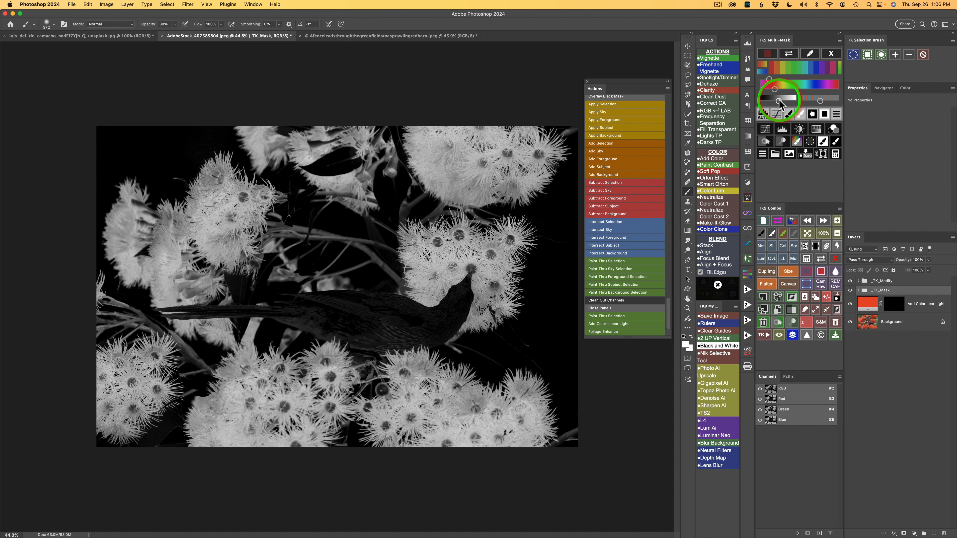
pyautogui.click(836, 142)
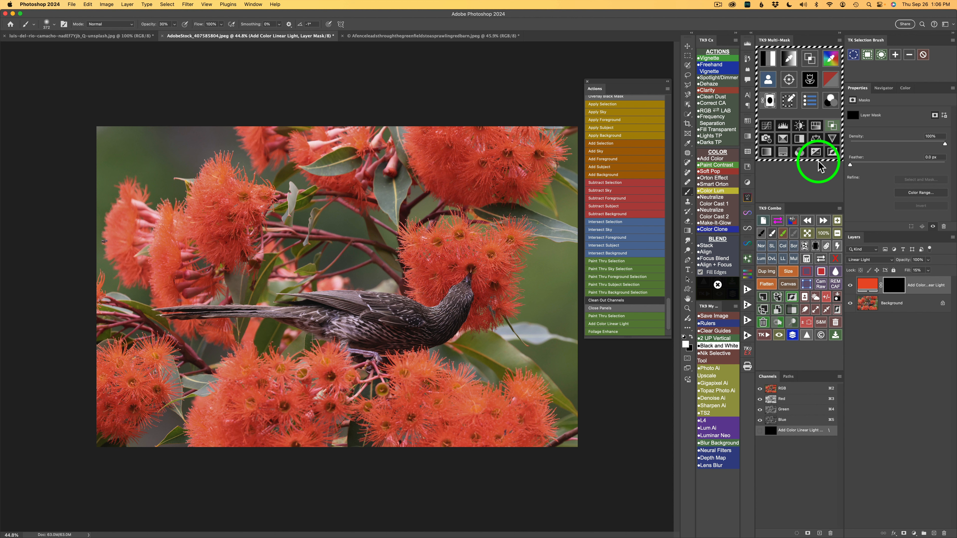
# - Paint white at 50% brush opacity over the red flower clusters on the Add Color Linear Light layer mask
pyautogui.moveTo(462, 165); pyautogui.dragTo(502, 165)
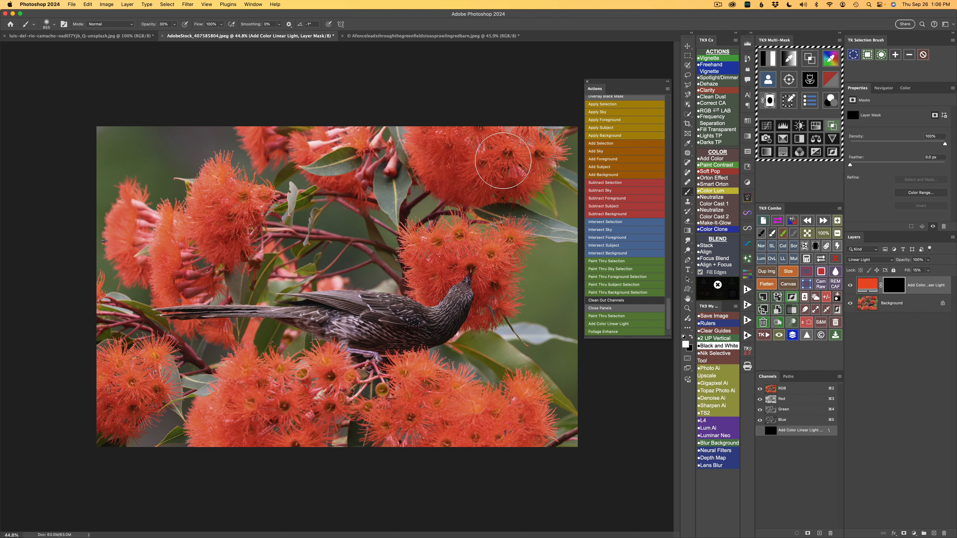
pyautogui.press('5')
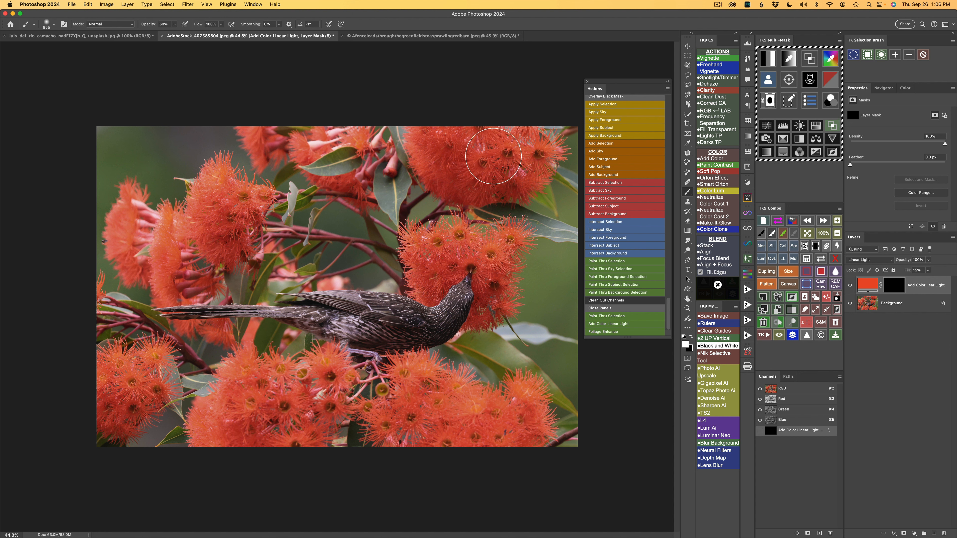
pyautogui.moveTo(452, 151)
pyautogui.mouseDown()
pyautogui.moveTo(522, 162)
pyautogui.moveTo(494, 173)
pyautogui.mouseUp()
pyautogui.moveTo(440, 263)
pyautogui.mouseDown()
pyautogui.moveTo(440, 249)
pyautogui.moveTo(480, 262)
pyautogui.mouseUp()
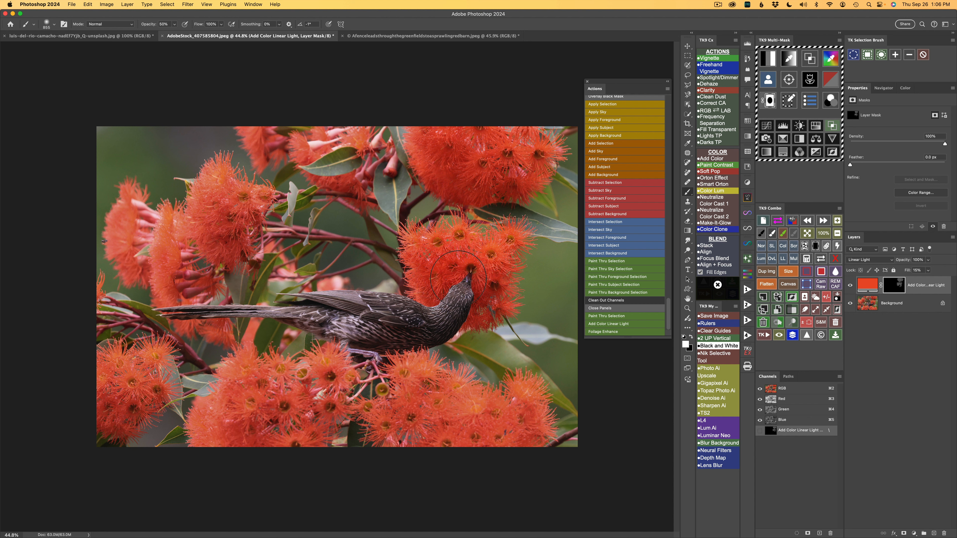
pyautogui.moveTo(495, 422)
pyautogui.mouseDown()
pyautogui.moveTo(498, 409)
pyautogui.moveTo(395, 446)
pyautogui.moveTo(525, 415)
pyautogui.moveTo(495, 425)
pyautogui.moveTo(525, 406)
pyautogui.moveTo(442, 428)
pyautogui.mouseUp()
pyautogui.moveTo(317, 390)
pyautogui.mouseDown()
pyautogui.moveTo(329, 368)
pyautogui.moveTo(315, 420)
pyautogui.moveTo(293, 422)
pyautogui.moveTo(300, 406)
pyautogui.moveTo(267, 373)
pyautogui.moveTo(270, 390)
pyautogui.moveTo(246, 376)
pyautogui.mouseUp()
pyautogui.moveTo(234, 224)
pyautogui.mouseDown()
pyautogui.moveTo(222, 217)
pyautogui.moveTo(224, 189)
pyautogui.moveTo(212, 201)
pyautogui.moveTo(274, 186)
pyautogui.moveTo(279, 144)
pyautogui.mouseUp()
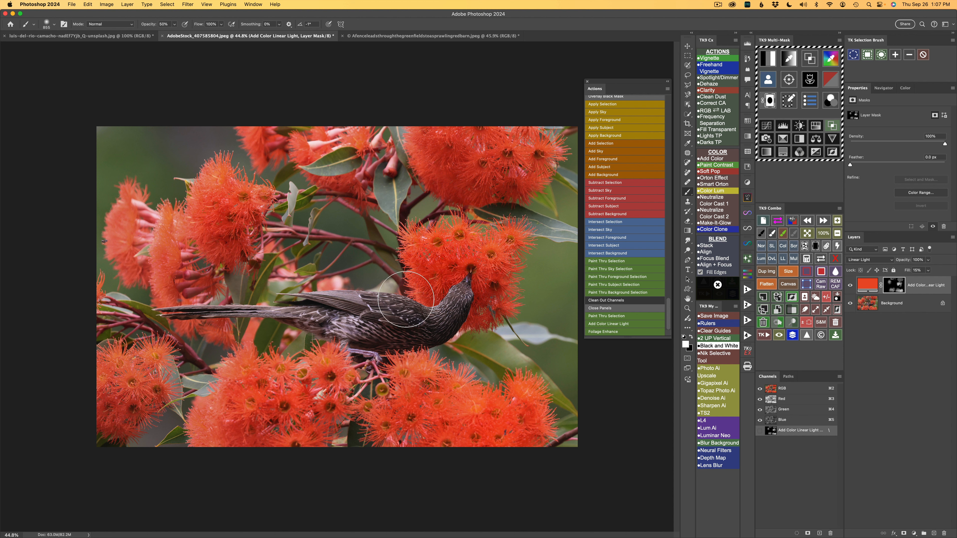
pyautogui.moveTo(143, 378)
pyautogui.mouseDown()
pyautogui.moveTo(130, 395)
pyautogui.moveTo(154, 355)
pyautogui.mouseUp()
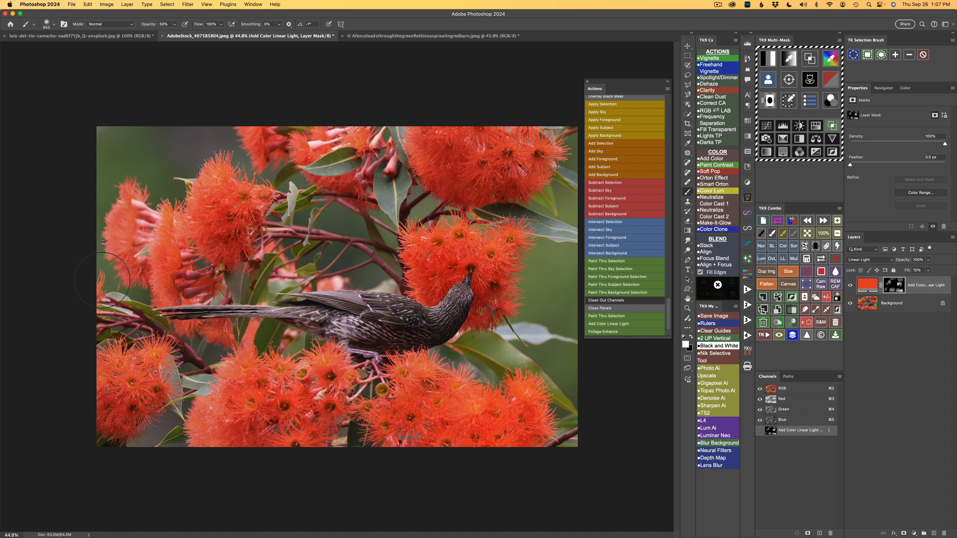
# - Compare the flower photo with and without the added color and inspect the painted layer mask
pyautogui.click(850, 286)
pyautogui.click(851, 286)
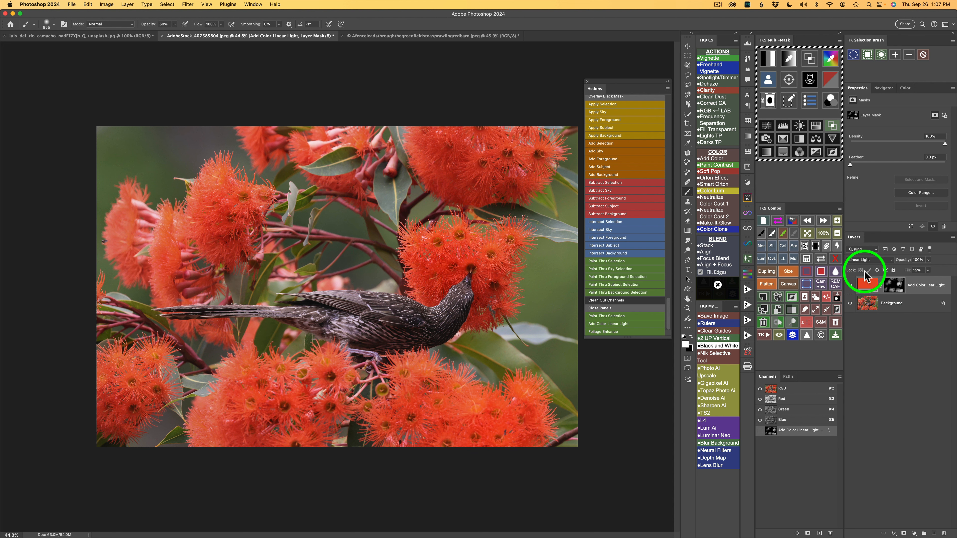
pyautogui.click(822, 259)
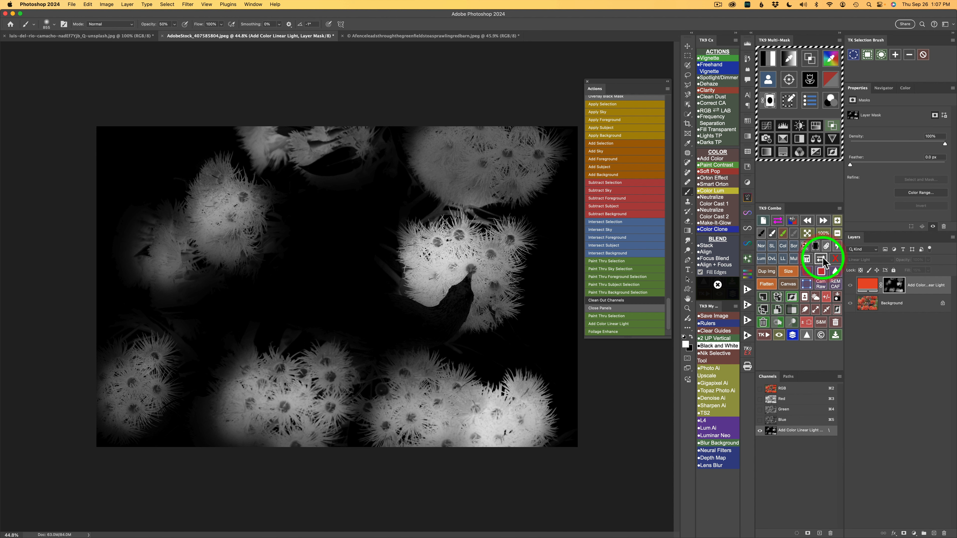
pyautogui.click(822, 259)
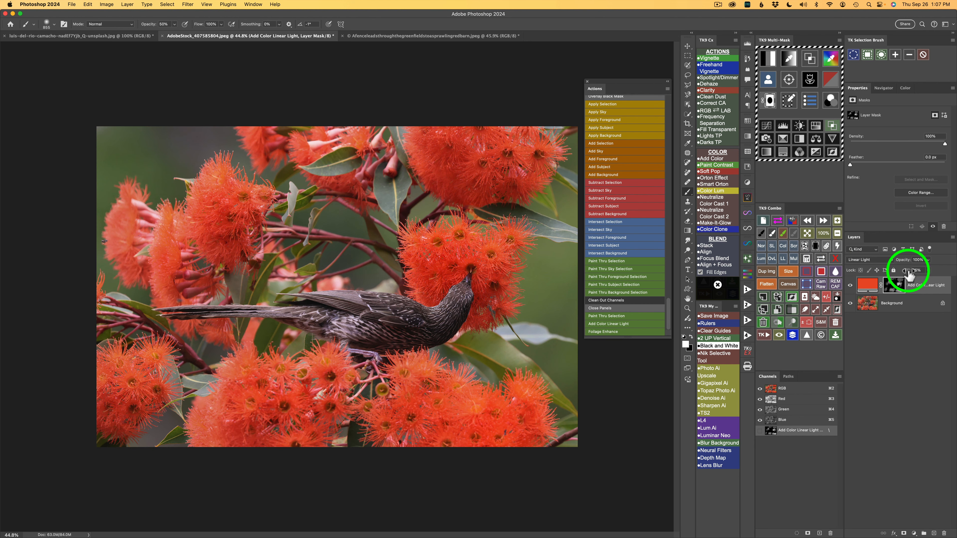
# - Set the Add Color Linear Light layer's fill to 17% and change its solid color to a darker red
pyautogui.click(928, 271)
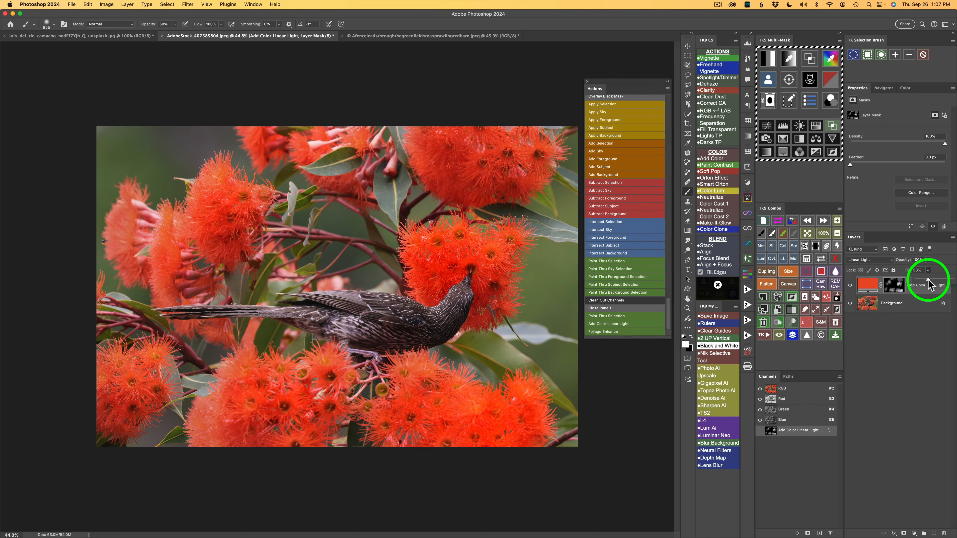
pyautogui.moveTo(928, 279); pyautogui.dragTo(923, 279)
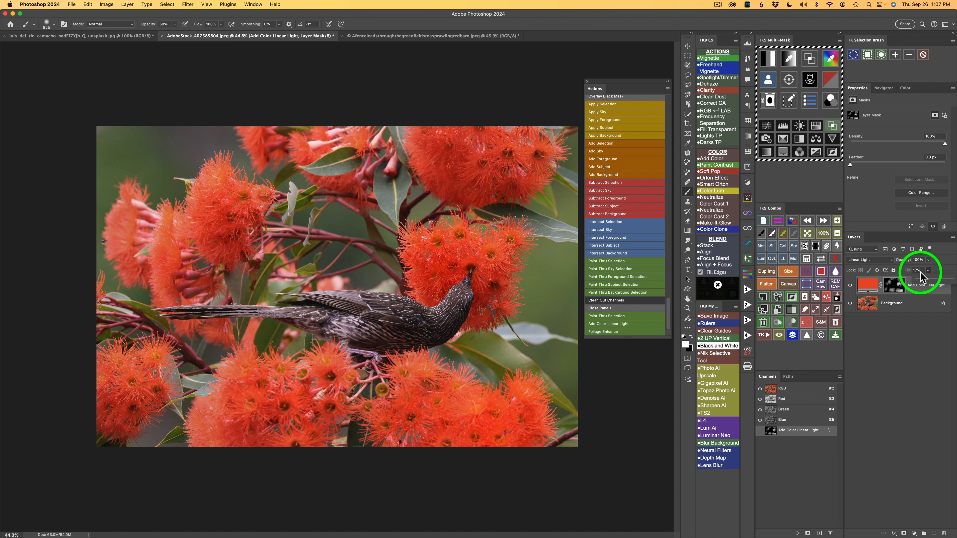
pyautogui.doubleClick(871, 287)
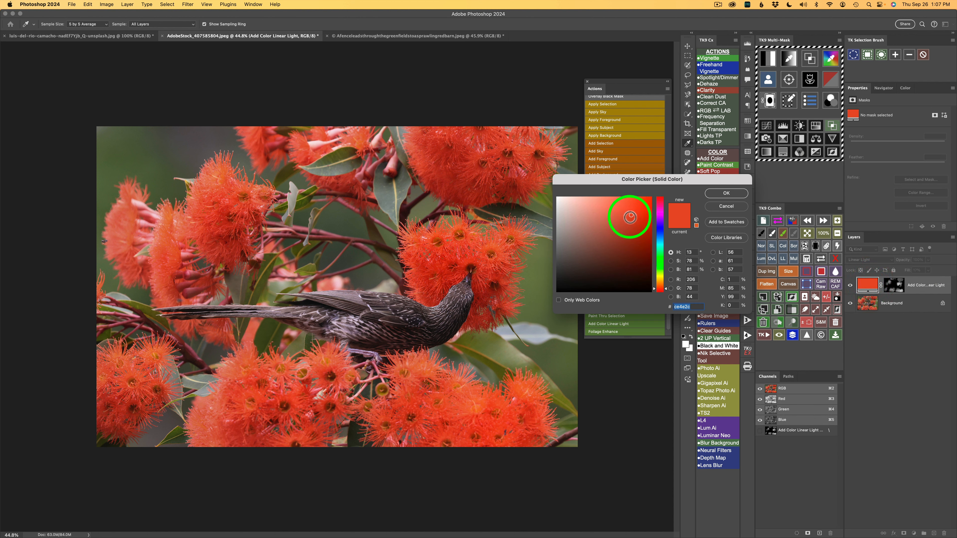
pyautogui.moveTo(633, 218)
pyautogui.mouseDown()
pyautogui.moveTo(617, 226)
pyautogui.moveTo(636, 243)
pyautogui.moveTo(602, 236)
pyautogui.moveTo(632, 231)
pyautogui.moveTo(613, 220)
pyautogui.moveTo(643, 221)
pyautogui.moveTo(632, 206)
pyautogui.moveTo(637, 245)
pyautogui.moveTo(630, 220)
pyautogui.moveTo(572, 224)
pyautogui.moveTo(634, 221)
pyautogui.moveTo(630, 230)
pyautogui.mouseUp()
pyautogui.click(727, 193)
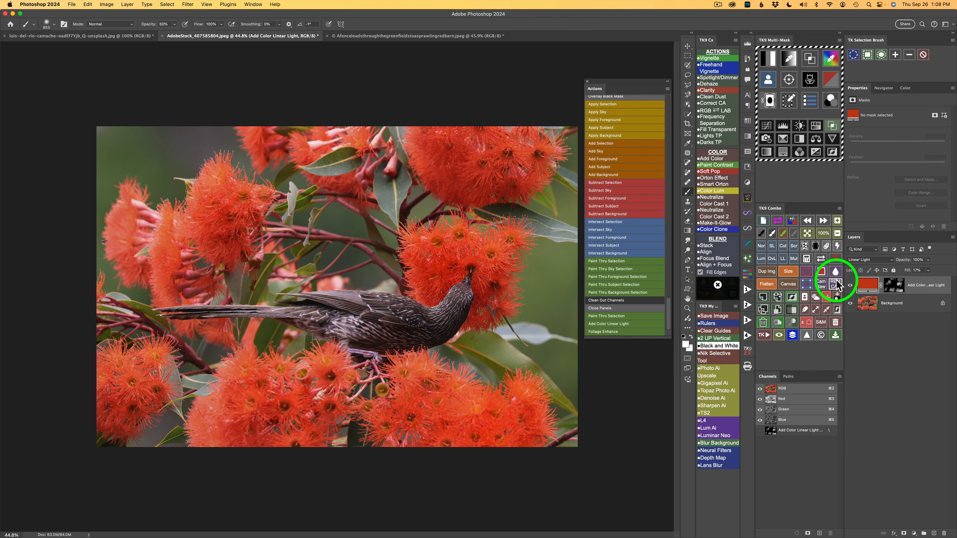
# - Compare the bird photo with and without the Add Color Linear Light layer and the Enhance Foliage layer
pyautogui.click(851, 287)
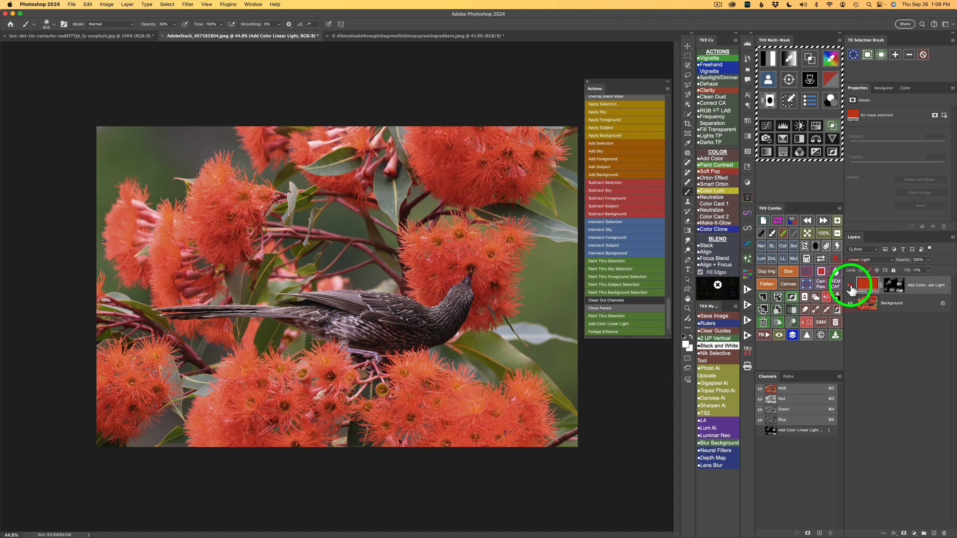
pyautogui.click(851, 286)
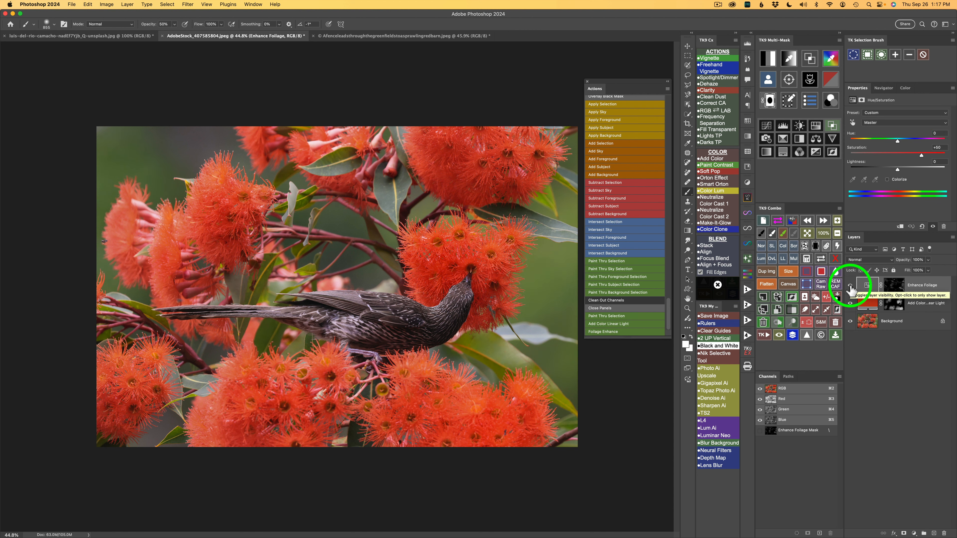
pyautogui.click(851, 285)
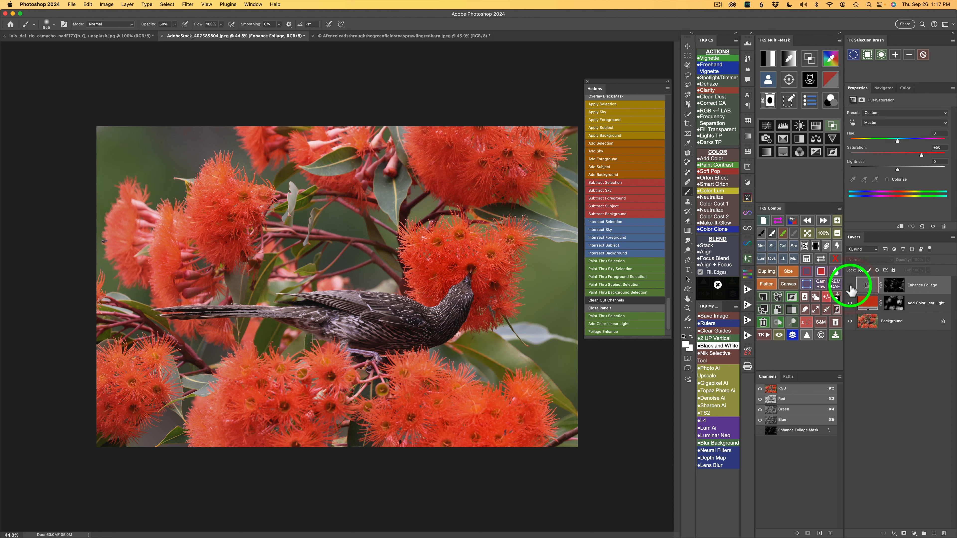
pyautogui.click(851, 285)
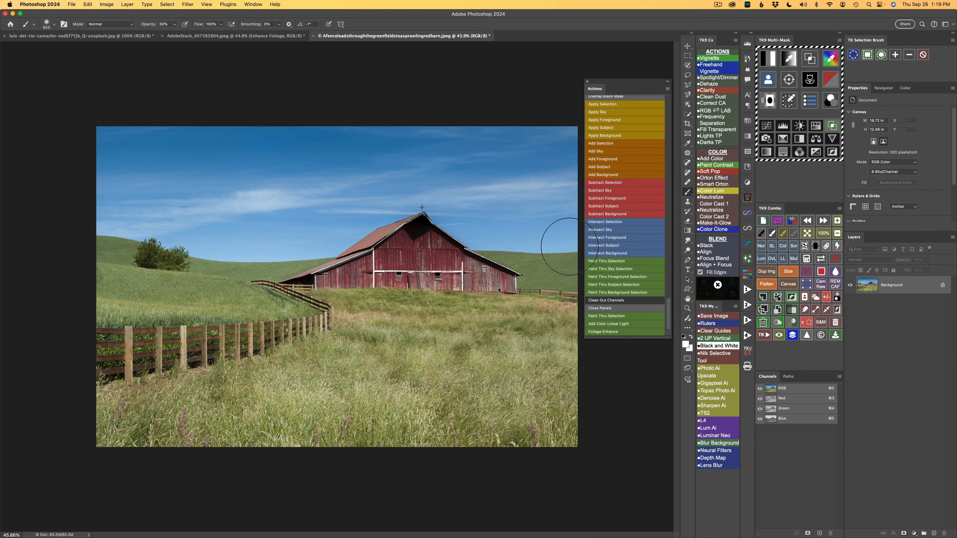
# - Run Add Color Linear Light on the barn photo, sampling the barn wall and picking a more saturated red, #7c2032
pyautogui.click(622, 319)
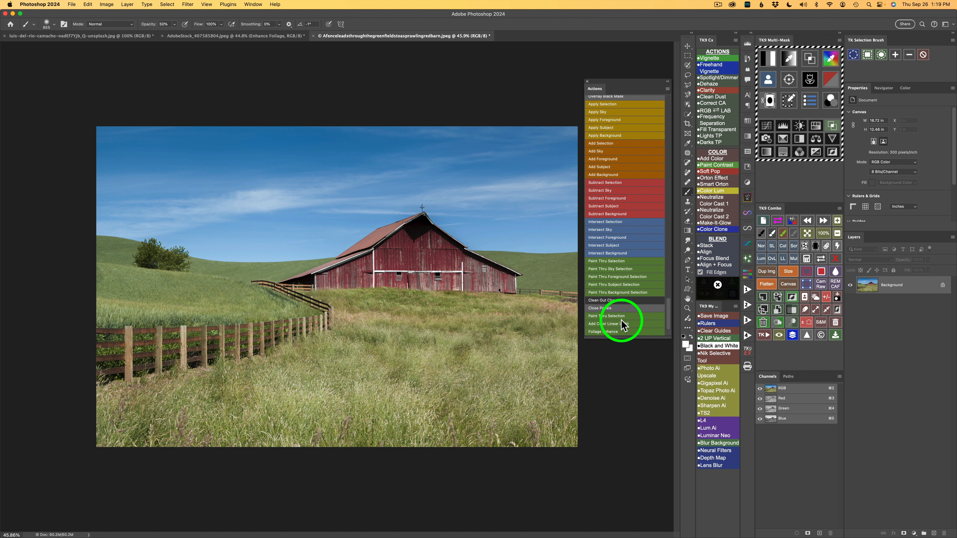
pyautogui.click(612, 324)
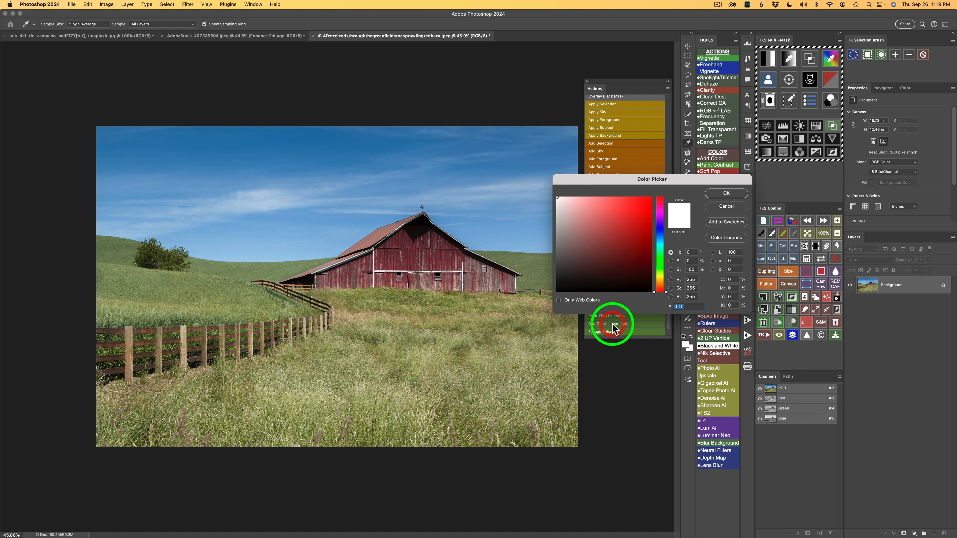
pyautogui.click(436, 257)
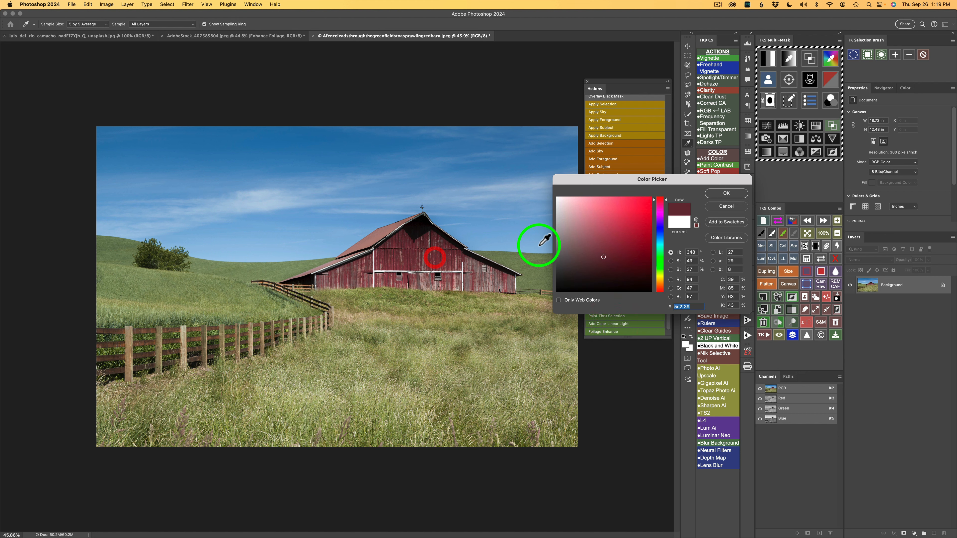
pyautogui.click(627, 246)
pyautogui.click(724, 193)
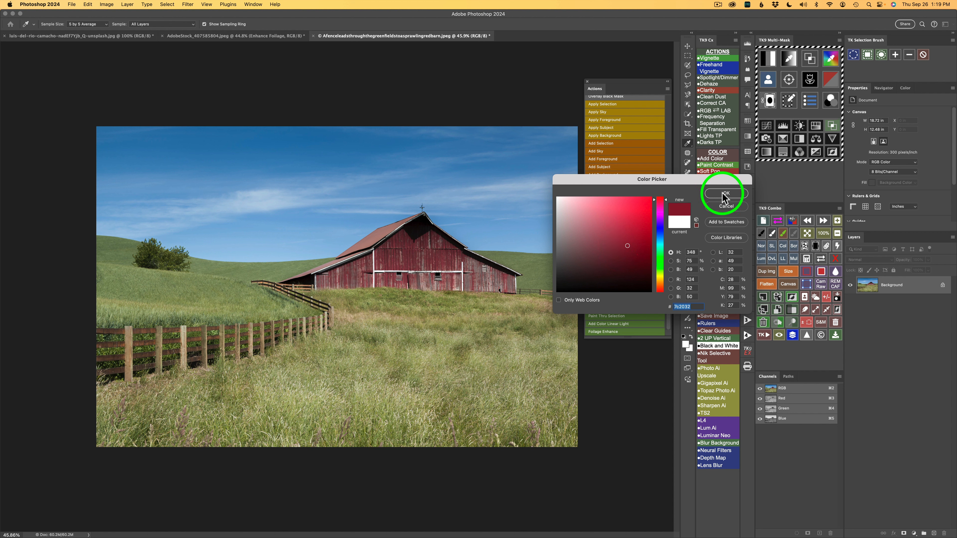
pyautogui.click(903, 287)
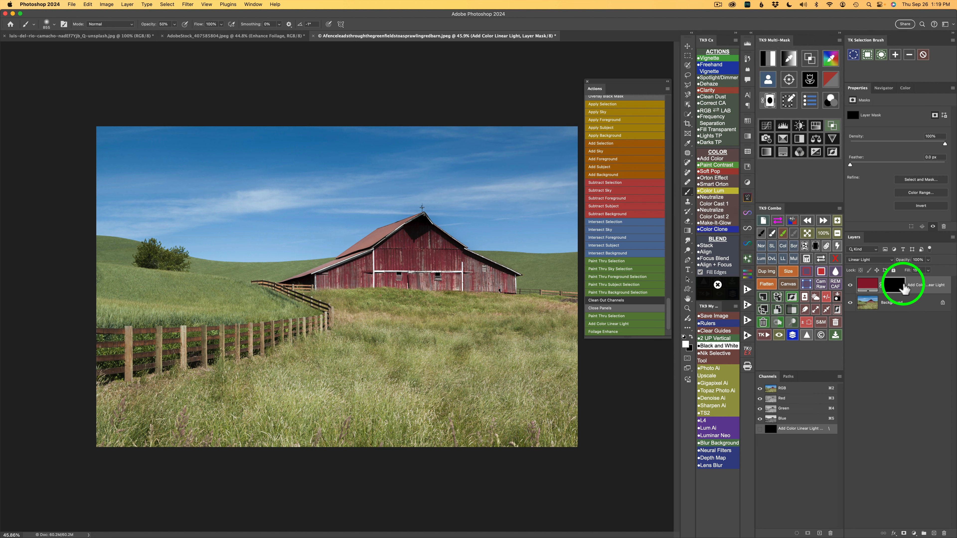
# - Run Paint Thru Selection, select the barn with the Object Selection tool, and resume the action to paint through that selection
pyautogui.click(617, 317)
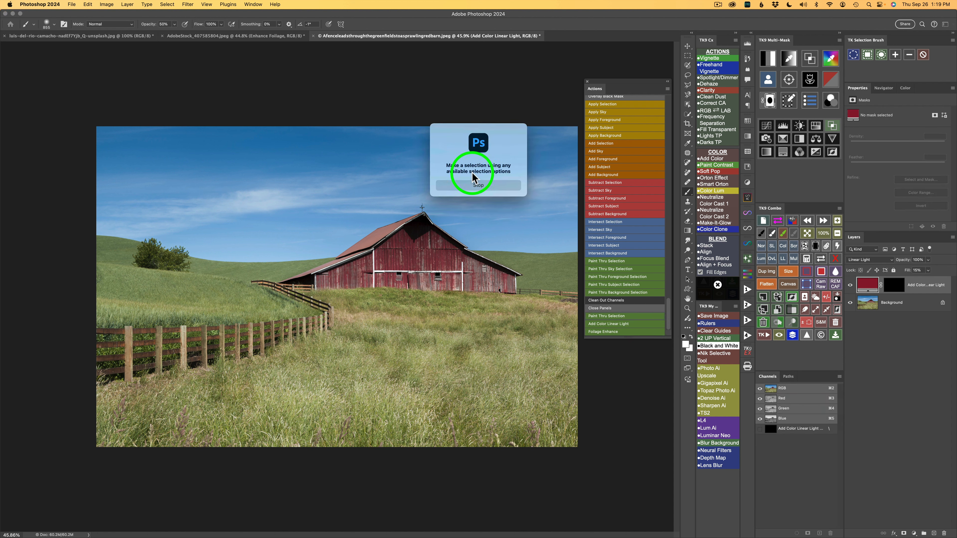
pyautogui.click(479, 185)
pyautogui.click(688, 104)
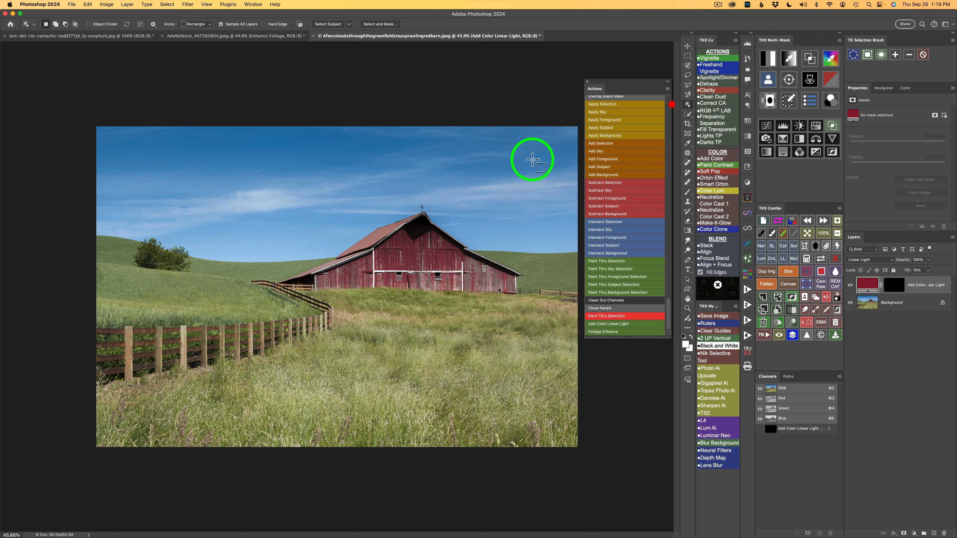
pyautogui.moveTo(294, 239); pyautogui.dragTo(519, 295)
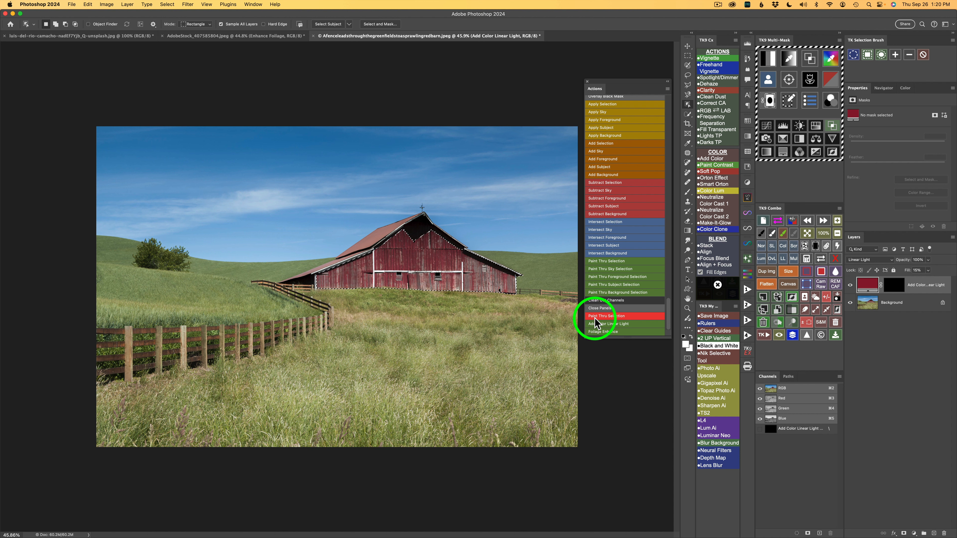
pyautogui.click(614, 317)
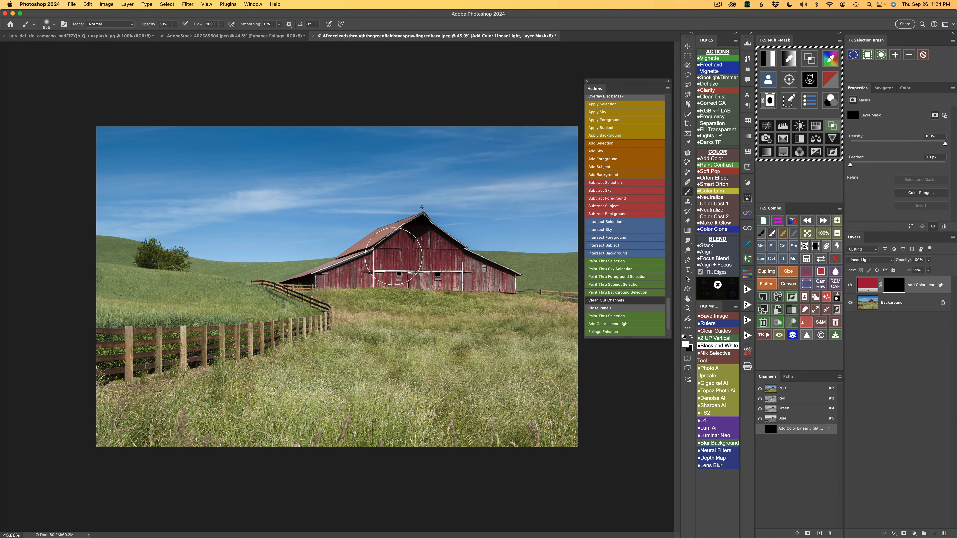
# - Paint the added red onto the barn through the mask at 30% brush opacity and compare the photo with and without it
pyautogui.press('3')
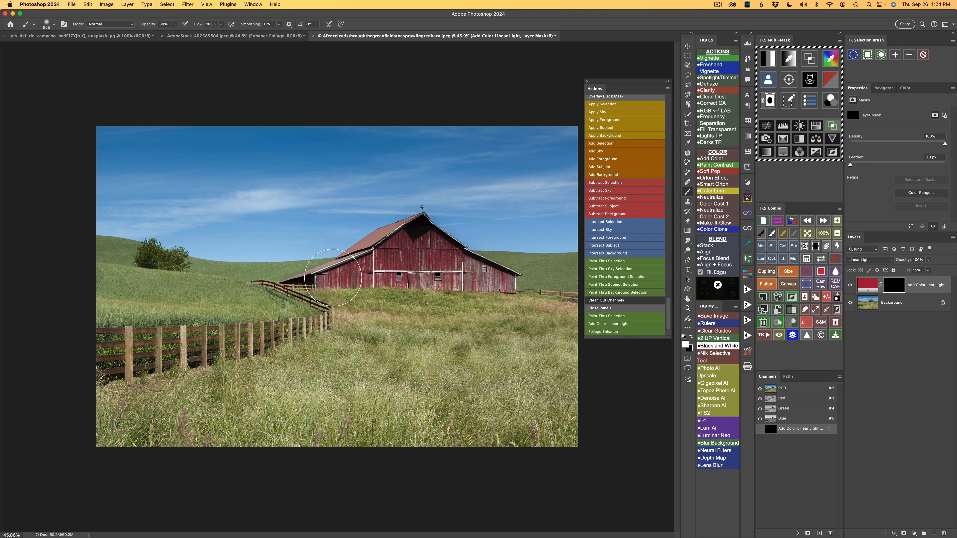
pyautogui.moveTo(350, 275); pyautogui.dragTo(314, 322)
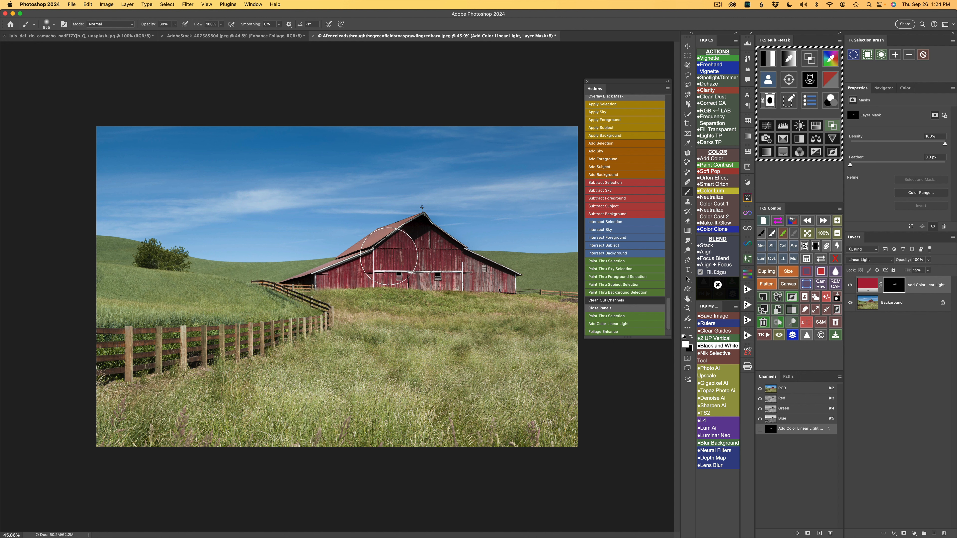
pyautogui.click(412, 263)
pyautogui.click(425, 265)
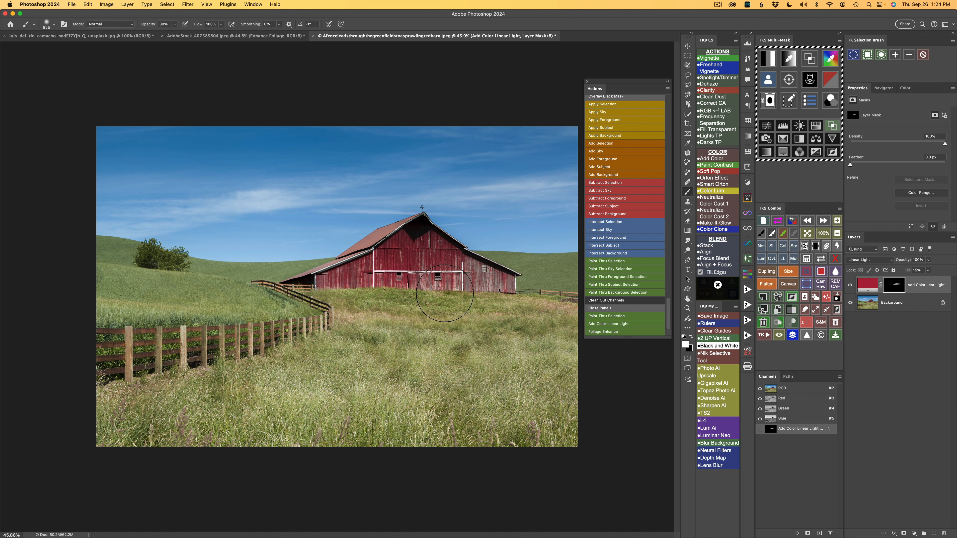
pyautogui.click(479, 288)
pyautogui.moveTo(480, 289)
pyautogui.mouseDown()
pyautogui.moveTo(478, 274)
pyautogui.moveTo(492, 290)
pyautogui.mouseUp()
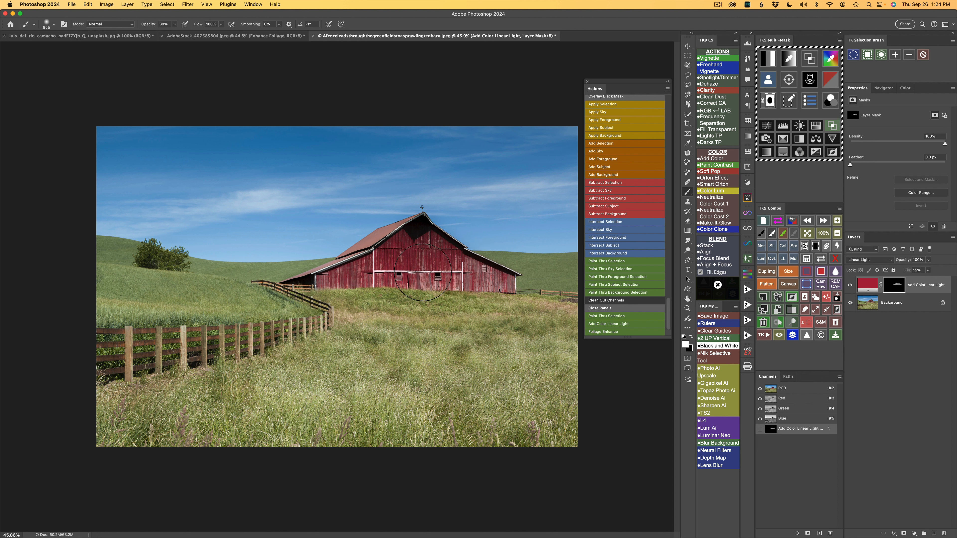
pyautogui.click(850, 286)
pyautogui.click(850, 287)
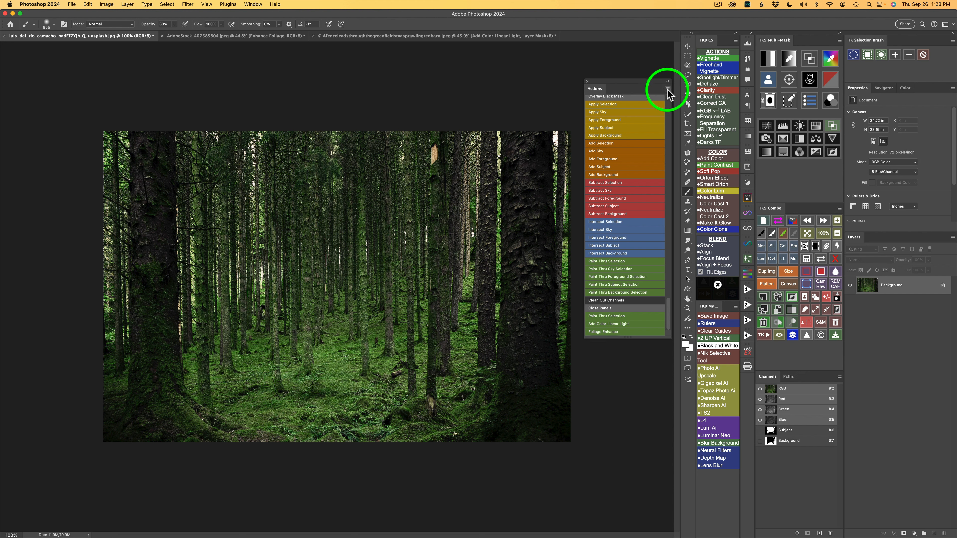
# - Turn off Button Mode for the actions in the forest photo and enlarge the Actions panel to show full step names
pyautogui.click(667, 90)
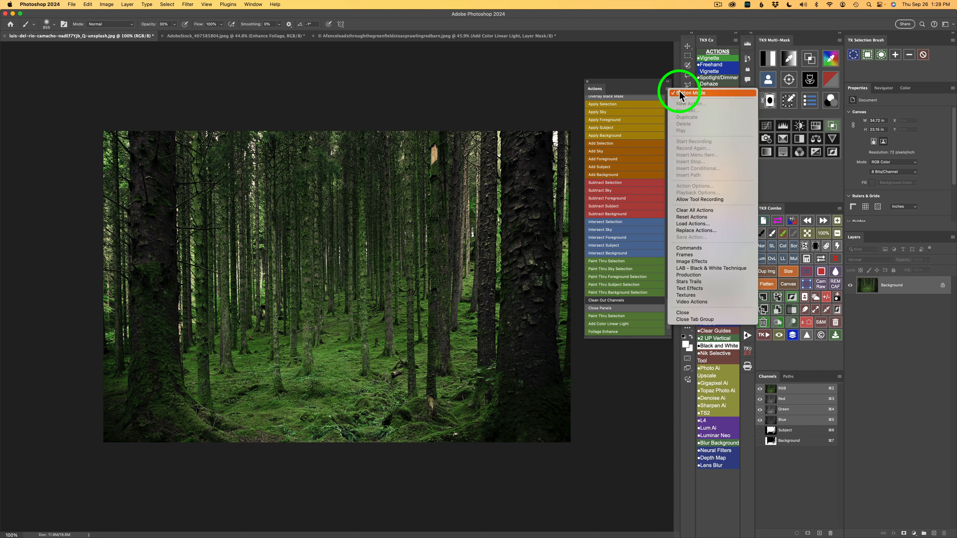
pyautogui.click(678, 92)
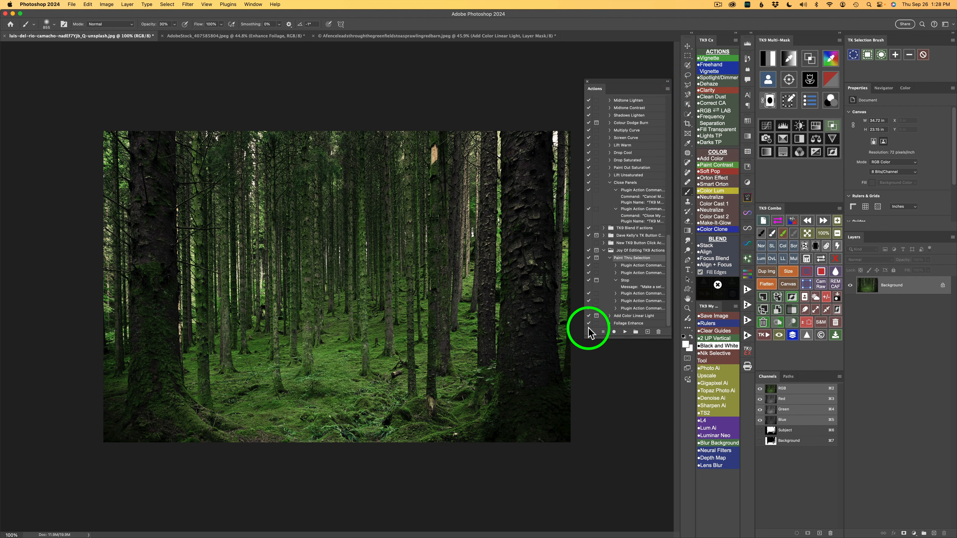
pyautogui.moveTo(585, 337); pyautogui.dragTo(505, 360)
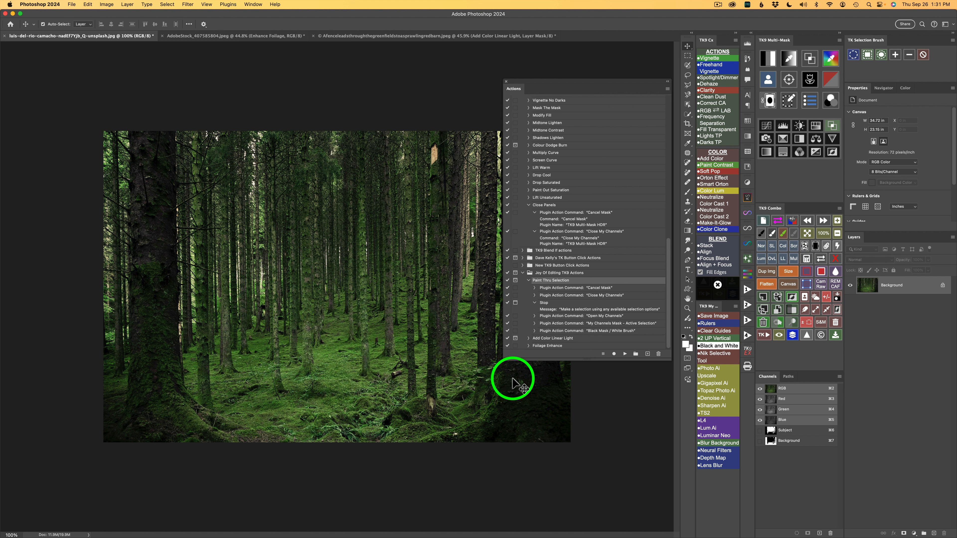
# - Create a new action set named TK Friday
pyautogui.click(636, 354)
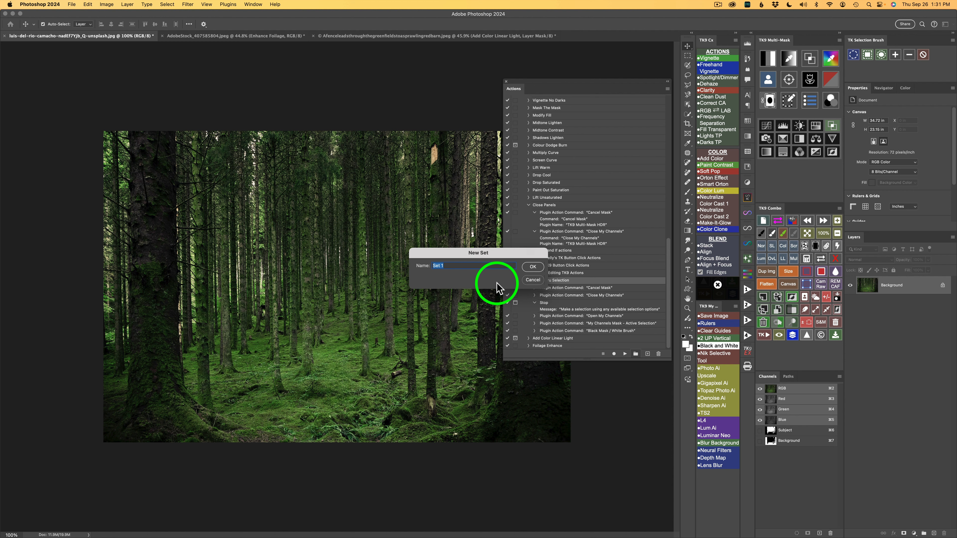
pyautogui.write('TK Friday')
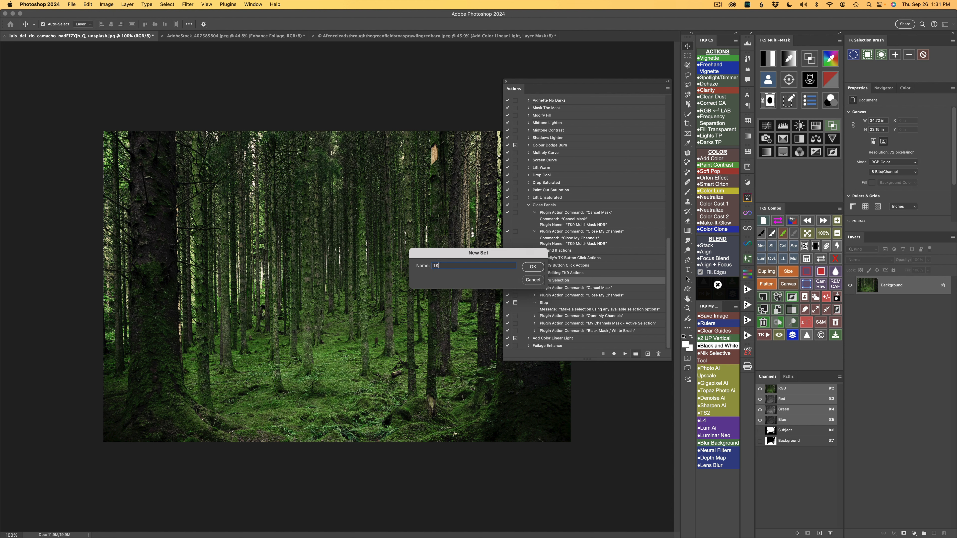
pyautogui.click(533, 266)
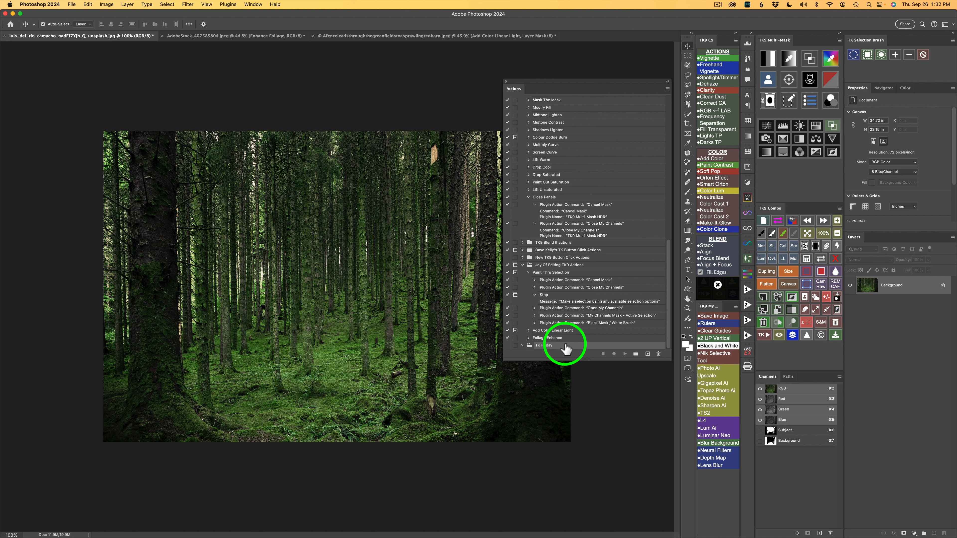
# - Create a red-coded action named Enhance Foliage in the TK Friday set, and stop its recording while it is still empty
pyautogui.click(648, 354)
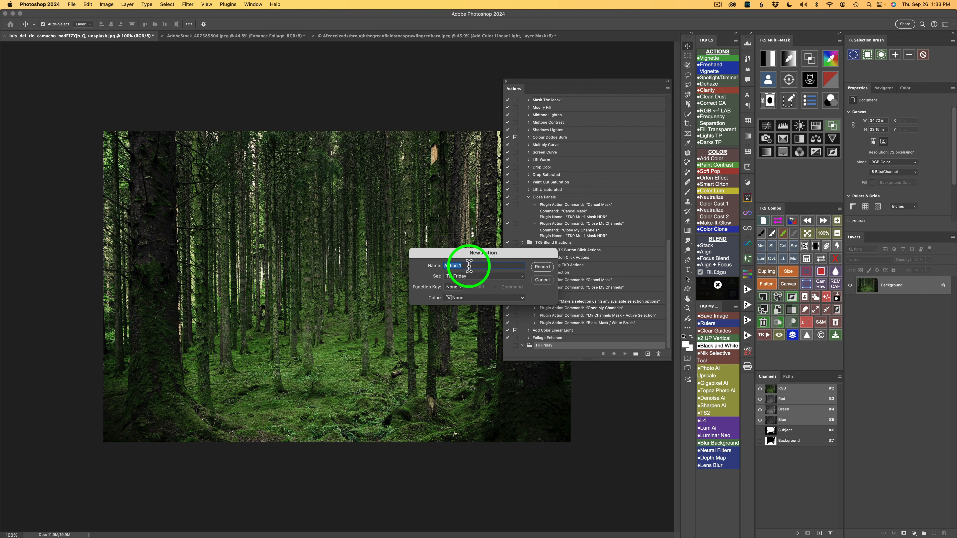
pyautogui.write('Enhance Foliage')
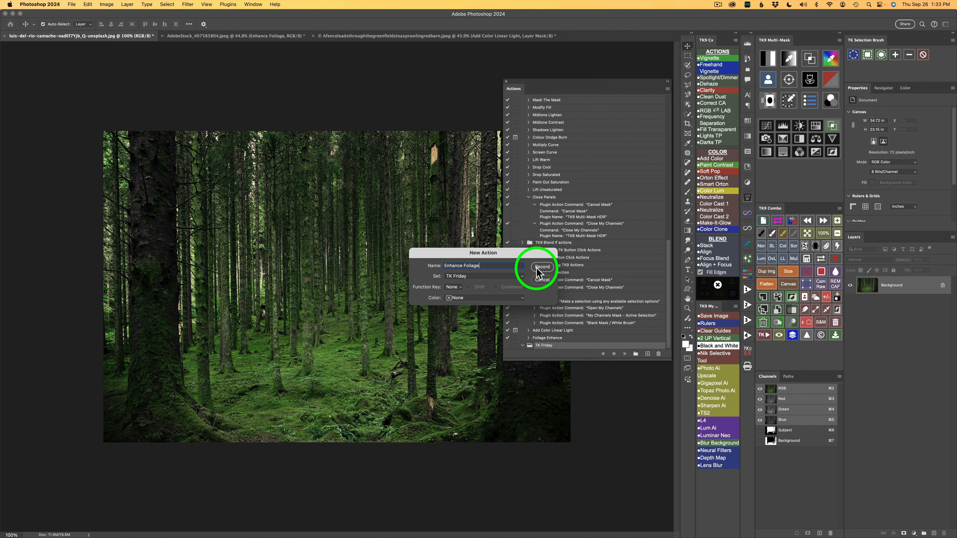
pyautogui.click(523, 276)
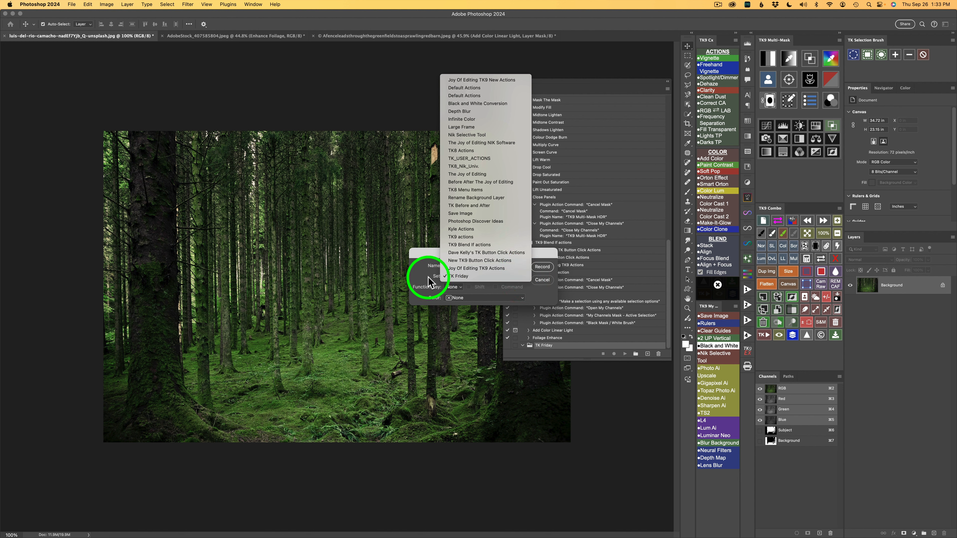
pyautogui.click(417, 275)
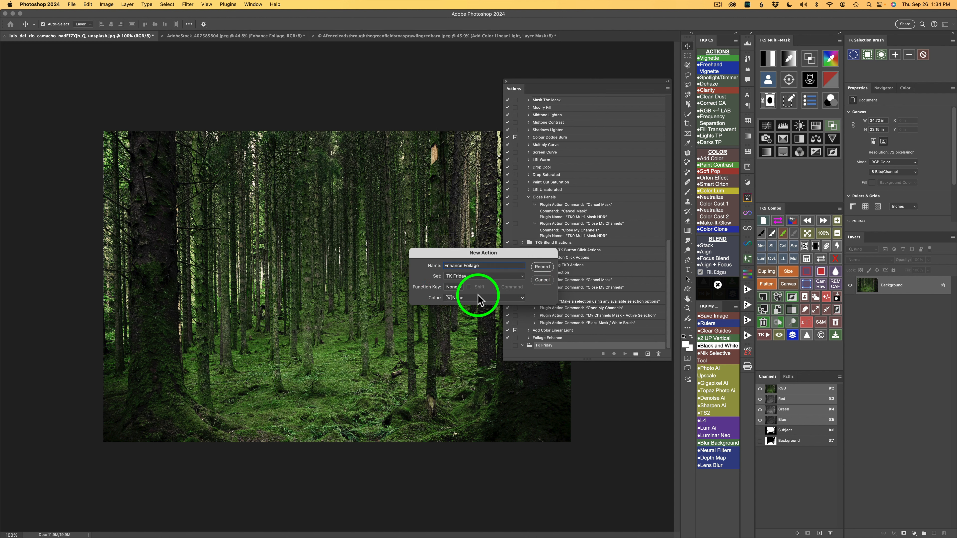
pyautogui.click(522, 300)
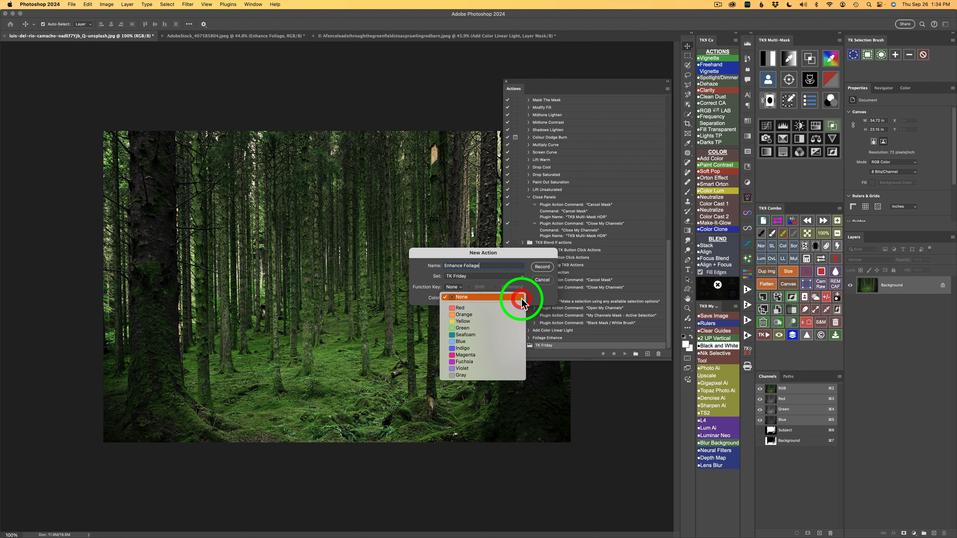
pyautogui.click(474, 308)
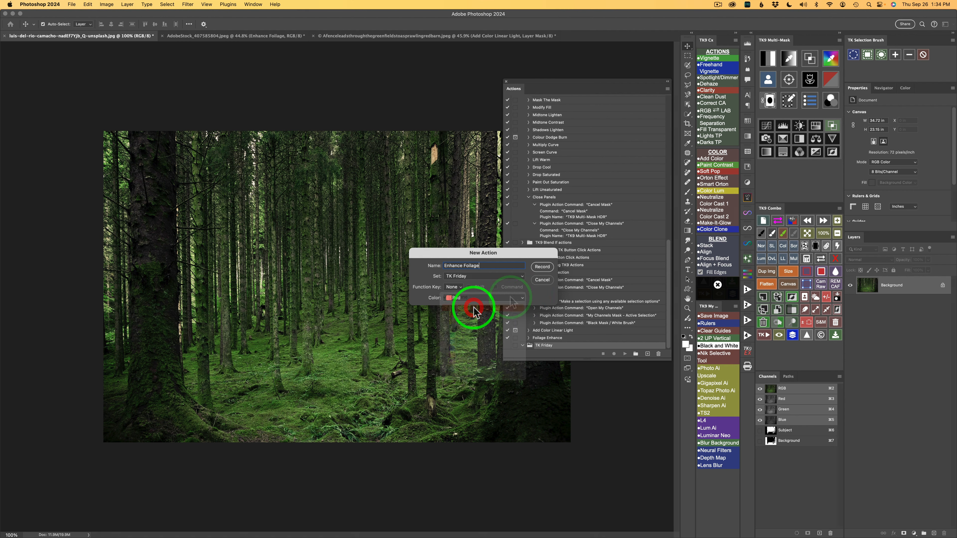
pyautogui.click(542, 266)
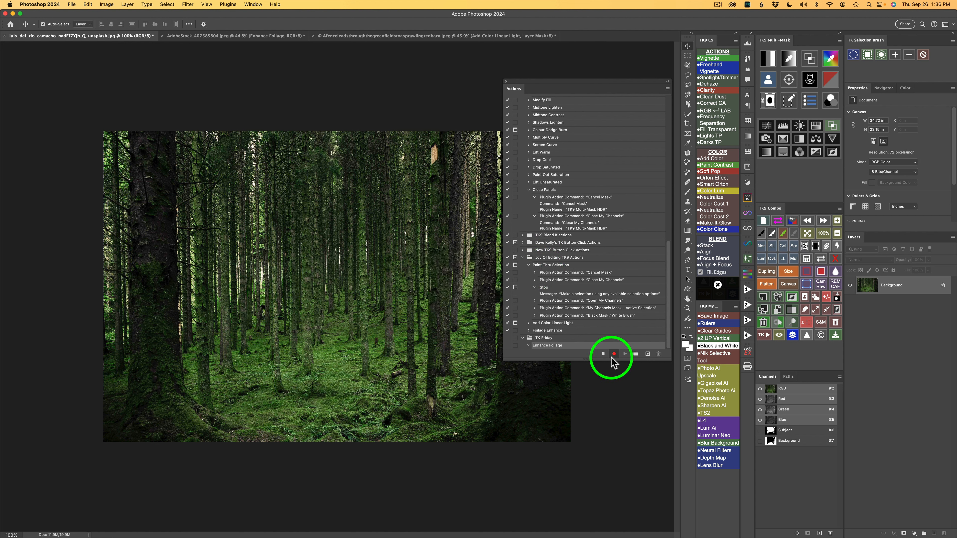
pyautogui.click(603, 353)
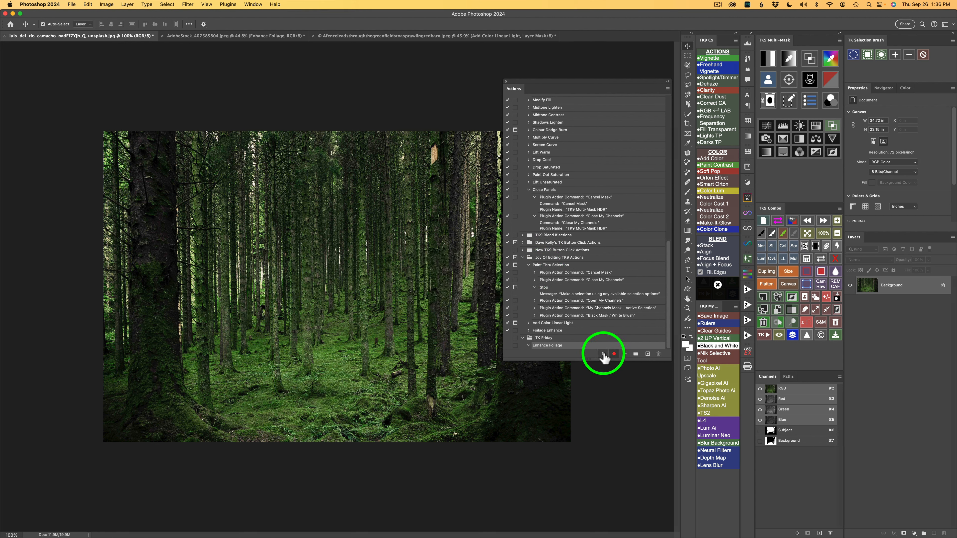
# - Duplicate the Cancel Mask and Close My Channels commands together inside the Close Panels action
pyautogui.click(789, 100)
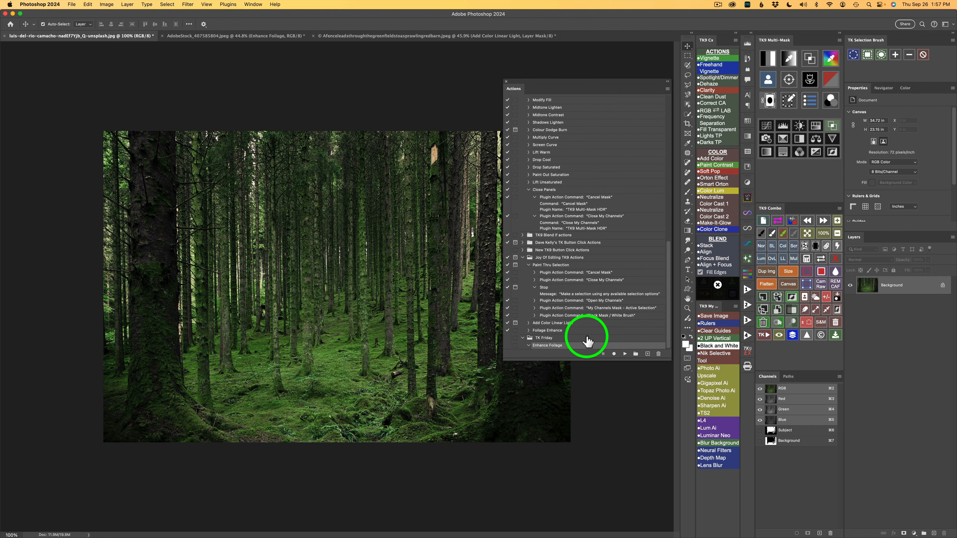
pyautogui.click(529, 190)
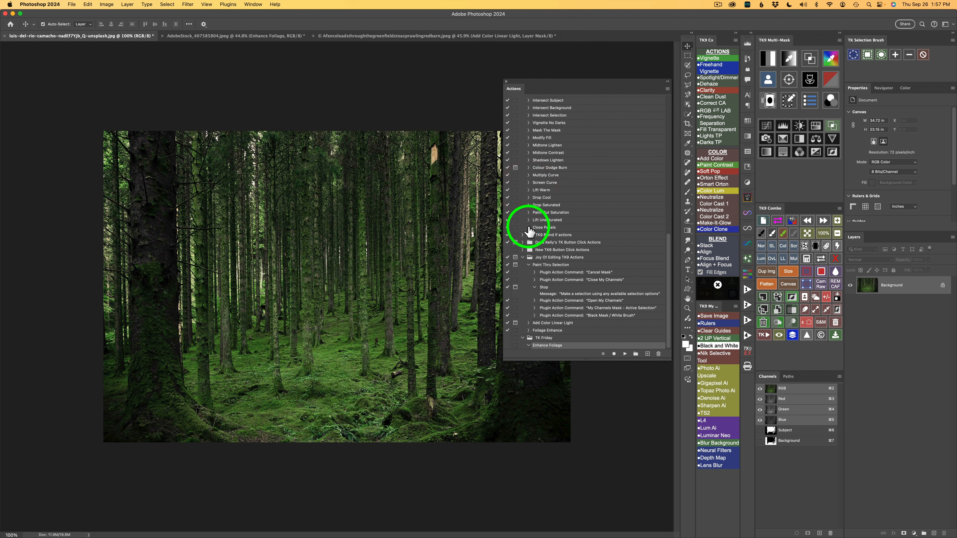
pyautogui.click(529, 229)
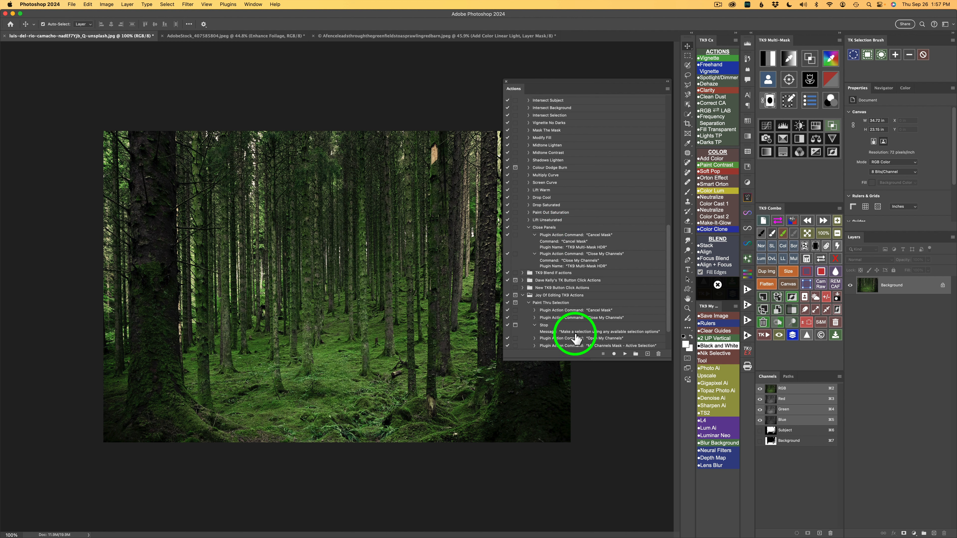
pyautogui.scroll(-3, 575, 337)
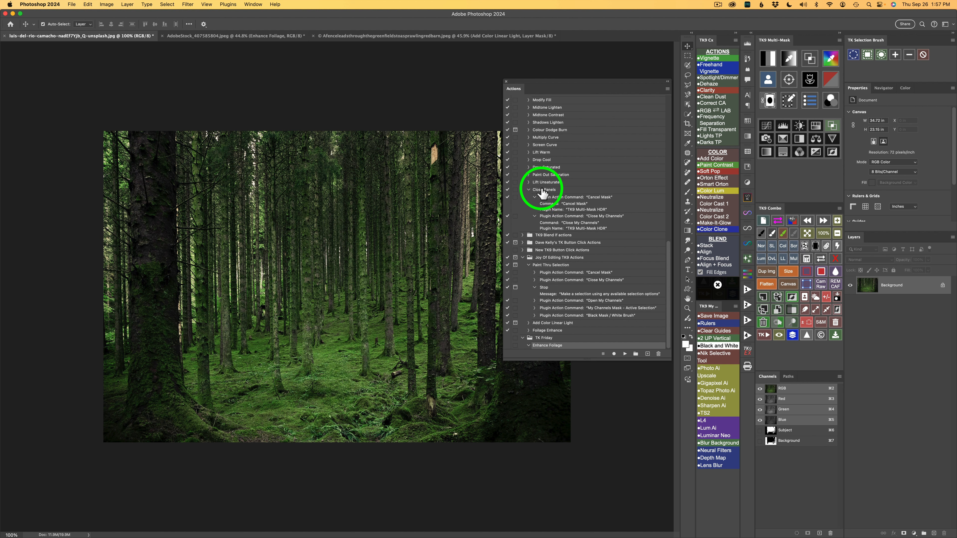
pyautogui.click(565, 198)
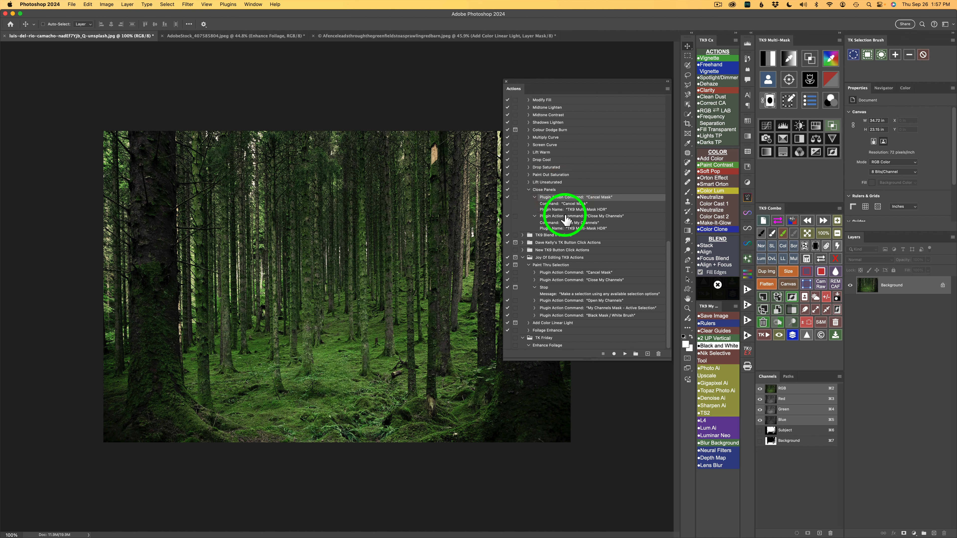
pyautogui.keyDown('shift'); pyautogui.click(565, 217); pyautogui.keyUp('shift')
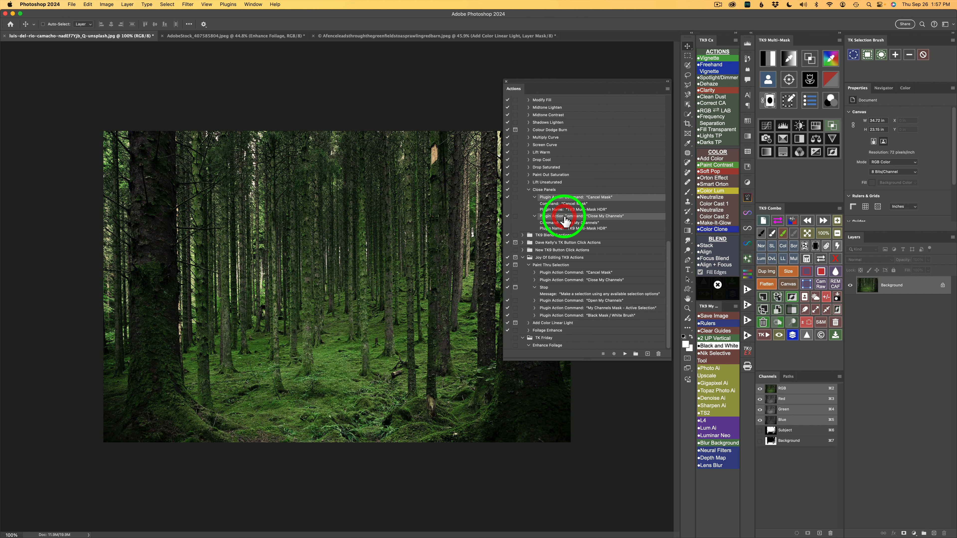
pyautogui.click(667, 90)
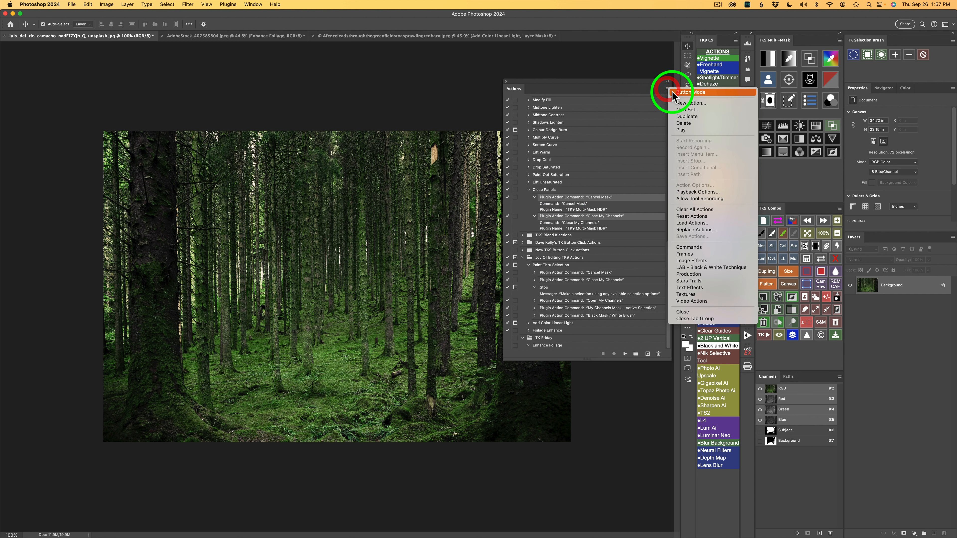
pyautogui.click(685, 117)
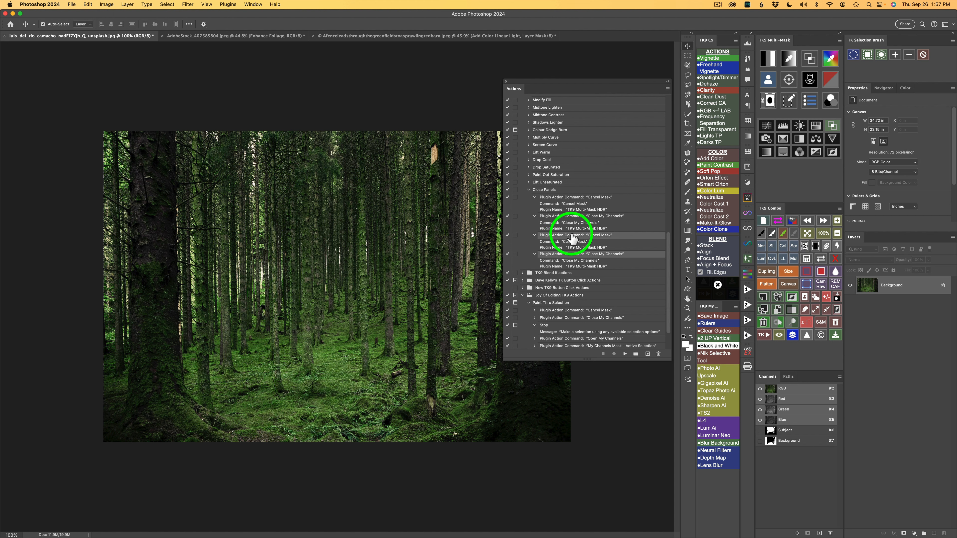
# - Move the duplicated Cancel Mask and Close My Channels commands into the Enhance Foliage action and collapse their details
pyautogui.moveTo(571, 239); pyautogui.dragTo(563, 347)
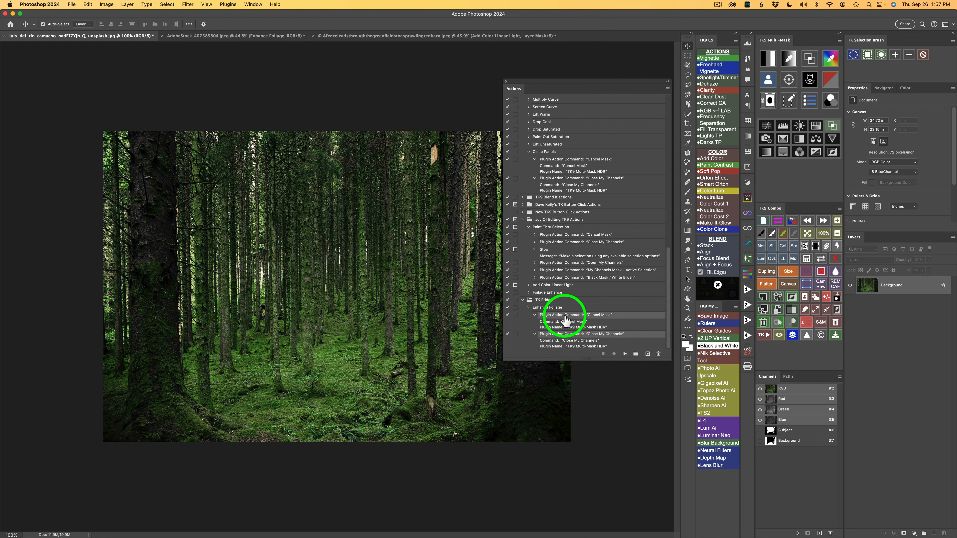
pyautogui.click(535, 335)
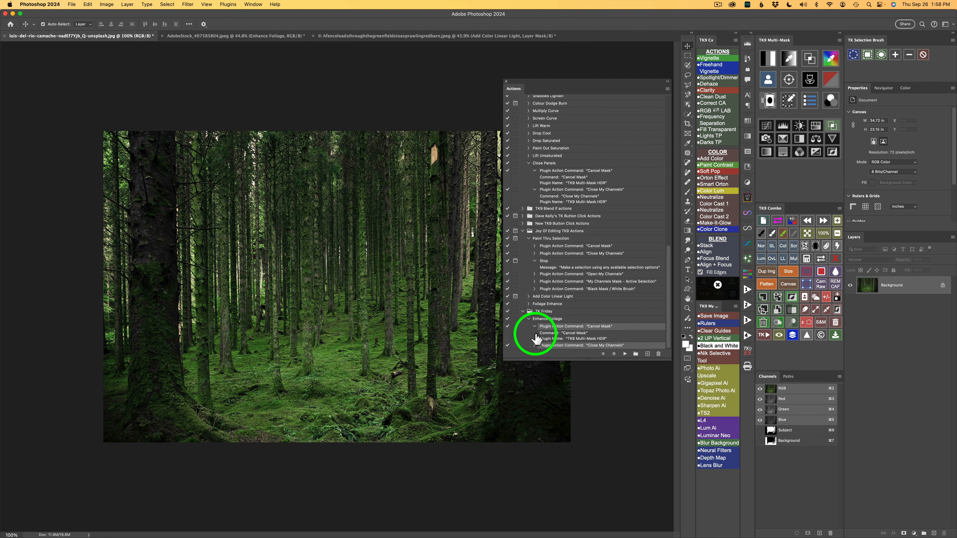
pyautogui.click(535, 327)
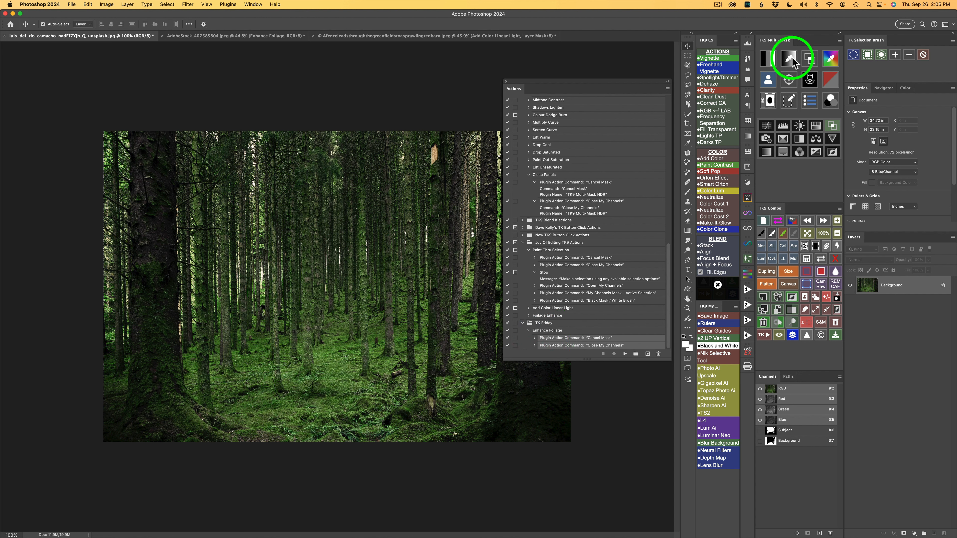
# - Test the Enhance Foliage action by playing it with the My Channels list open and again with a lightness mask active
pyautogui.click(769, 80)
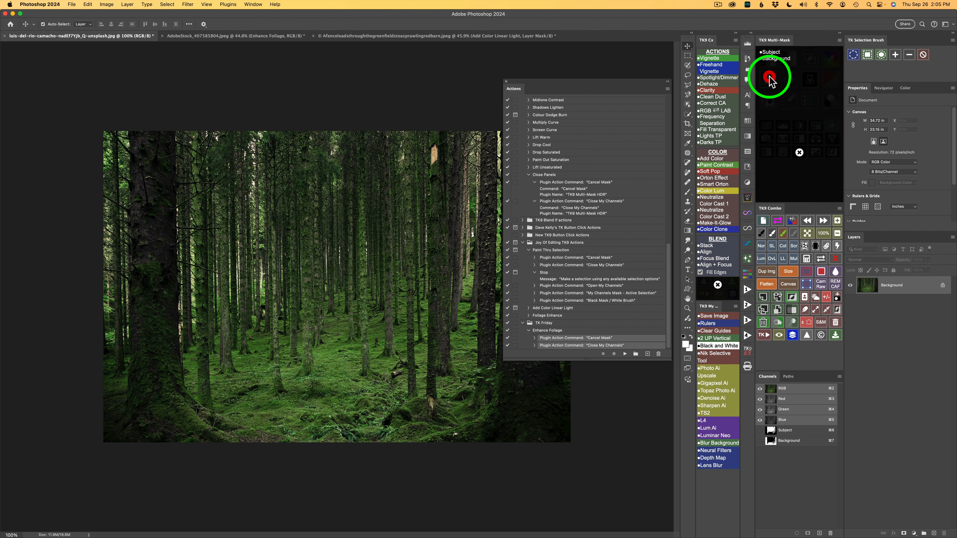
pyautogui.click(557, 331)
pyautogui.click(625, 354)
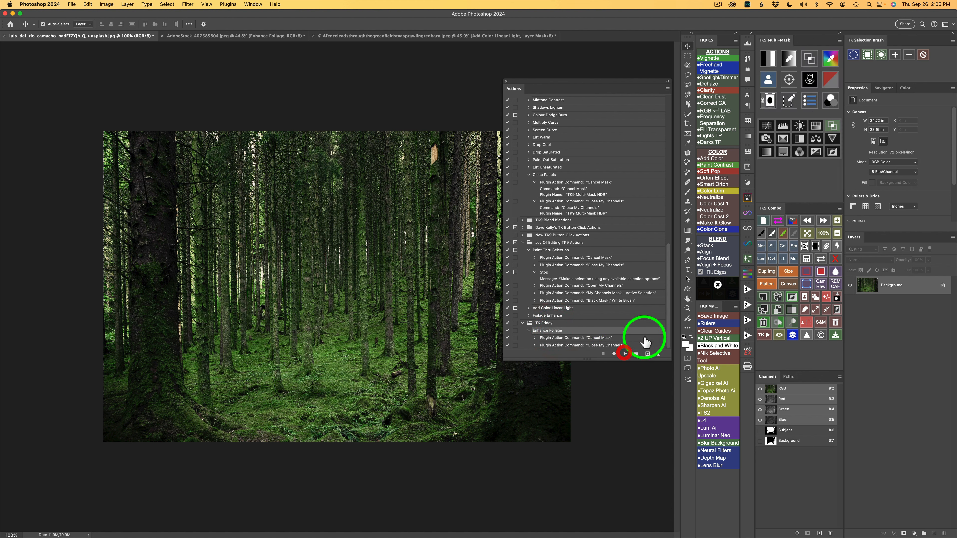
pyautogui.click(768, 60)
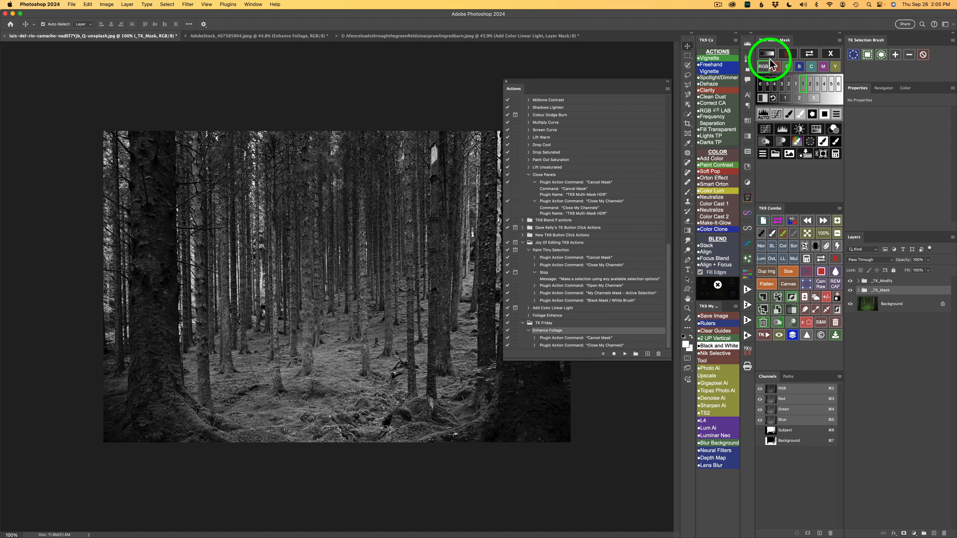
pyautogui.click(625, 354)
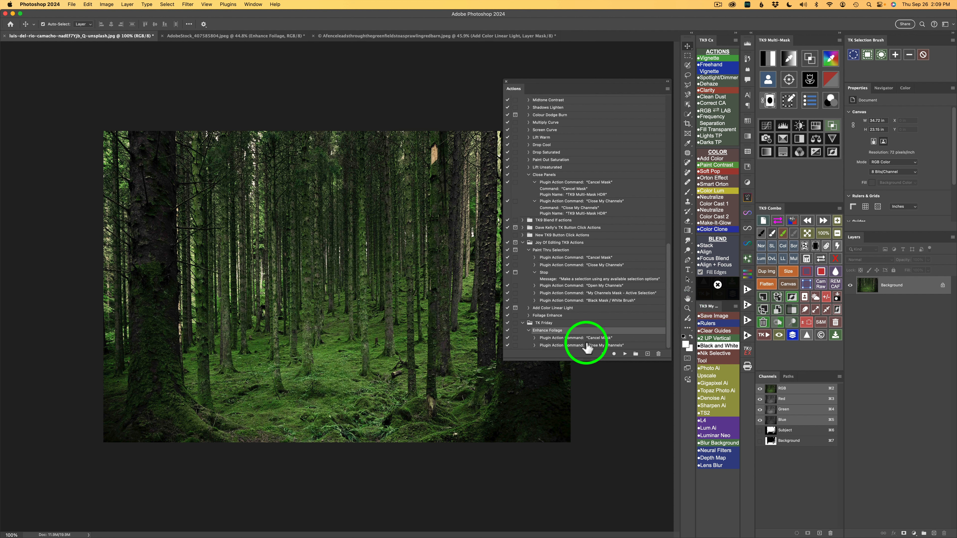
# - Record a green-zone color mask after the Enhance Foliage action's Close My Channels command, and apply AUTO Modify to the mask
pyautogui.click(572, 346)
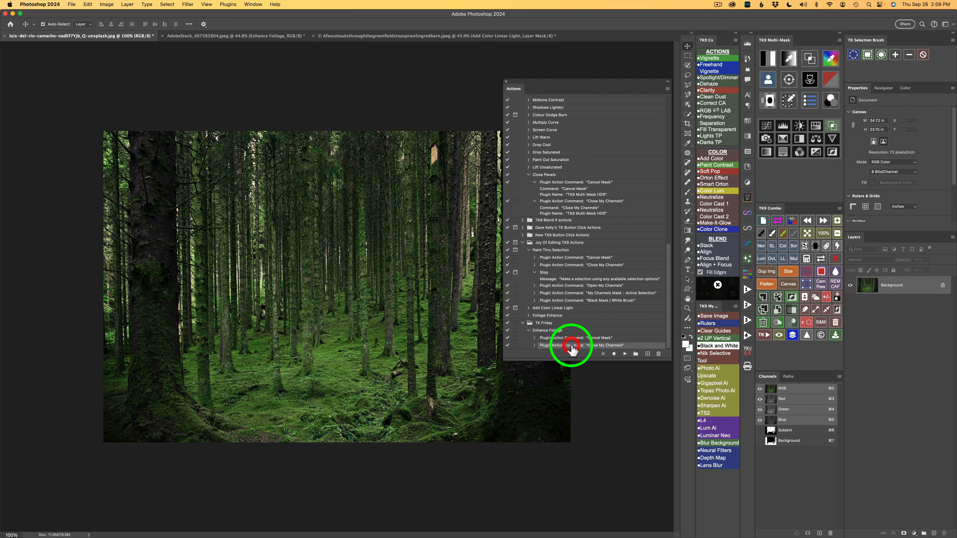
pyautogui.click(614, 354)
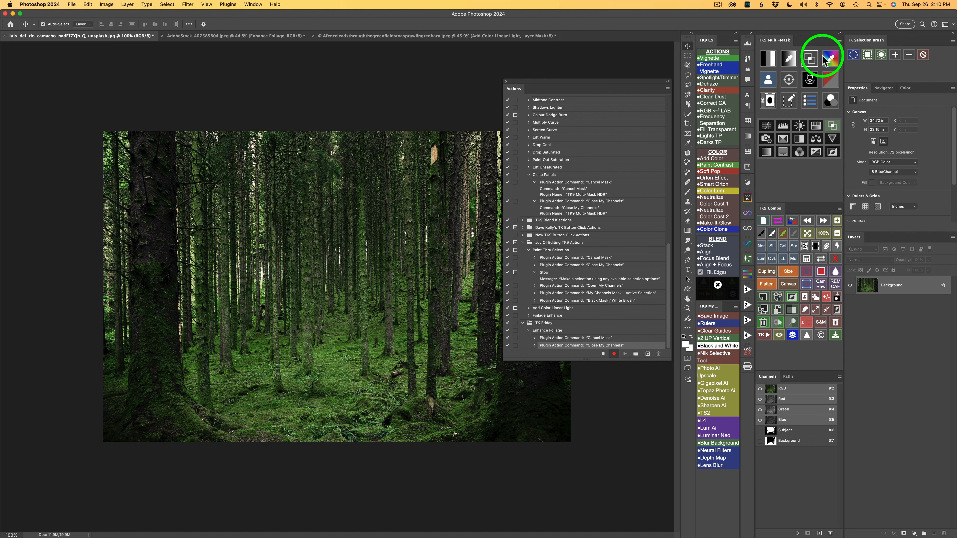
pyautogui.click(831, 59)
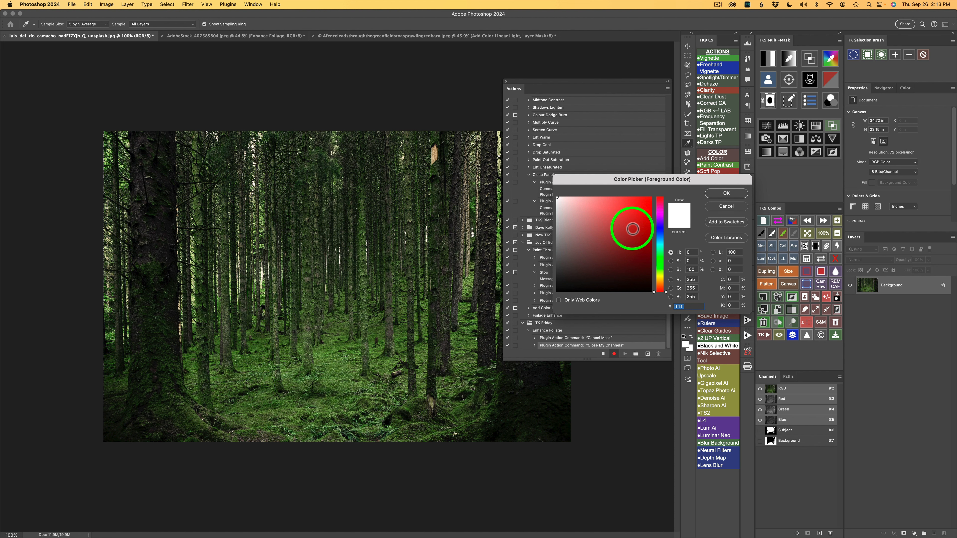
pyautogui.click(720, 193)
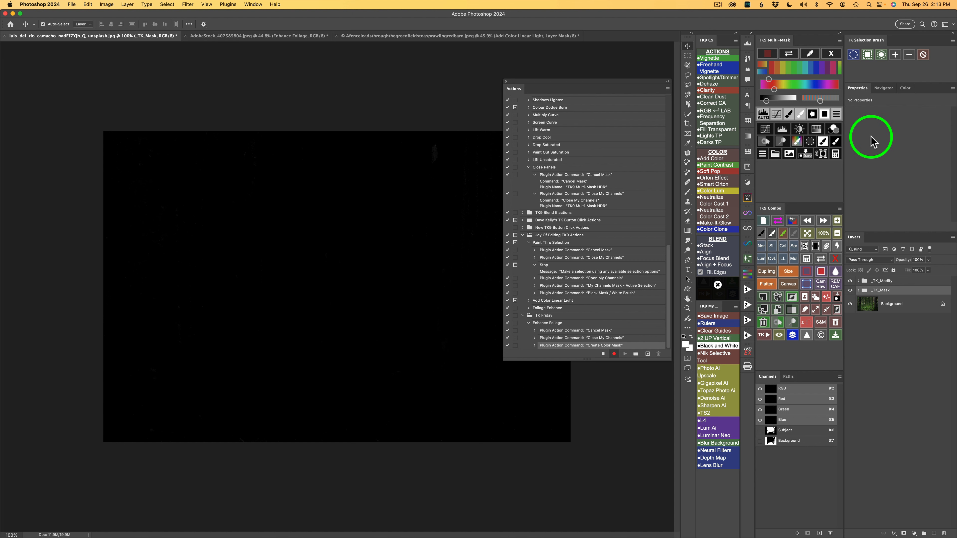
pyautogui.click(840, 69)
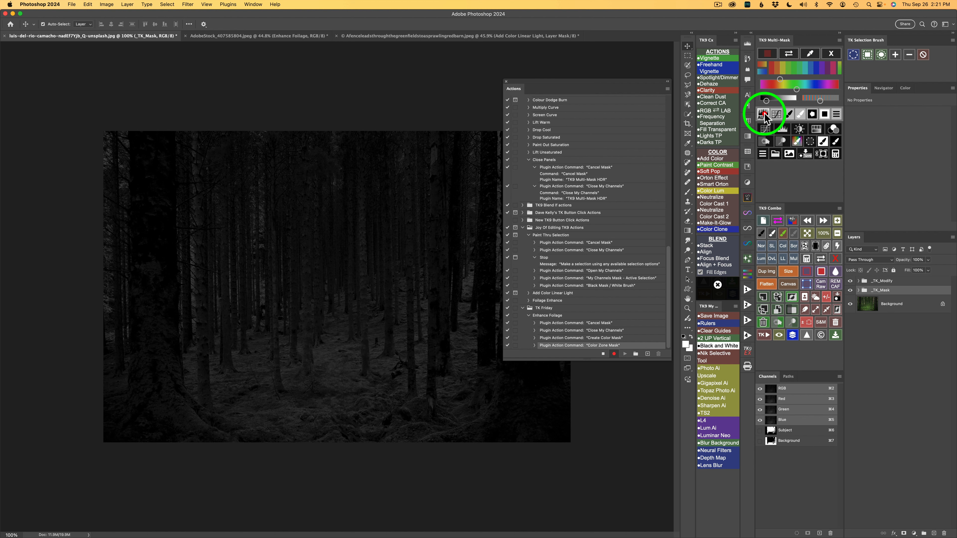
pyautogui.click(764, 114)
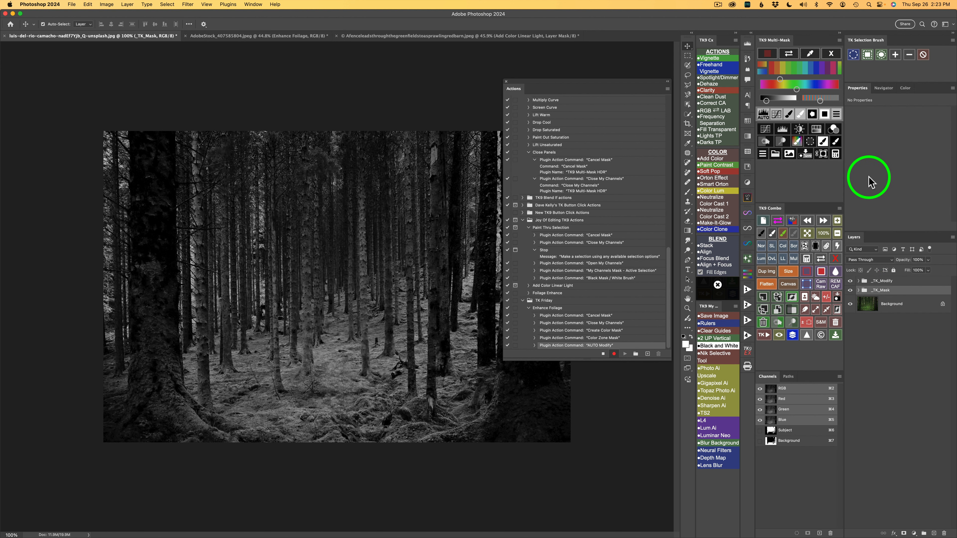
# - Record a masked Hue/Saturation layer with saturation +50 and rename it Foliage Enhance
pyautogui.click(817, 129)
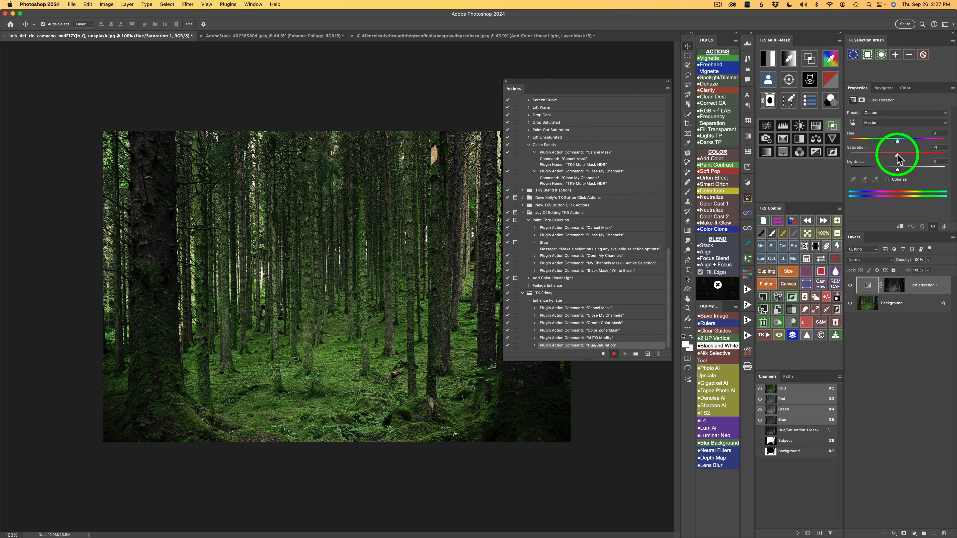
pyautogui.moveTo(898, 154); pyautogui.dragTo(921, 155)
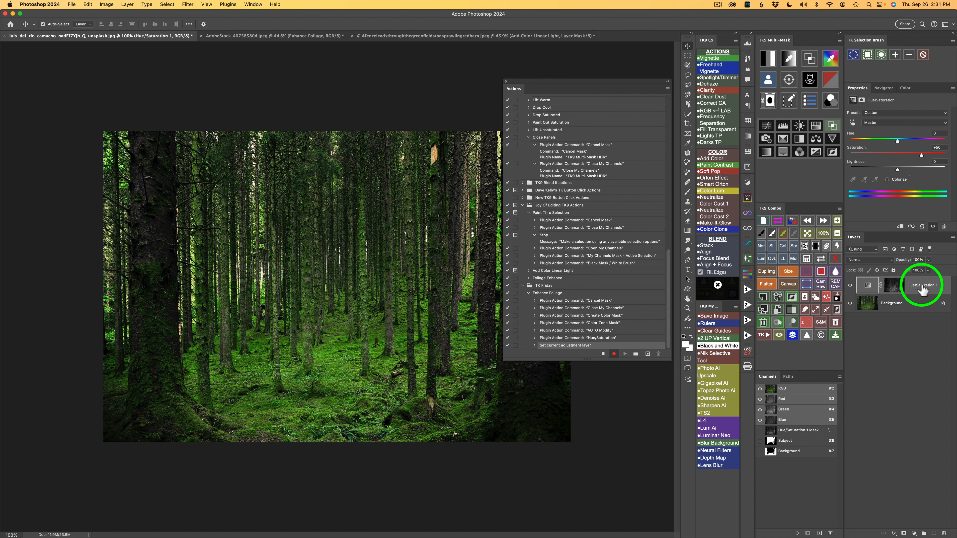
pyautogui.doubleClick(922, 286)
pyautogui.write('Fo')
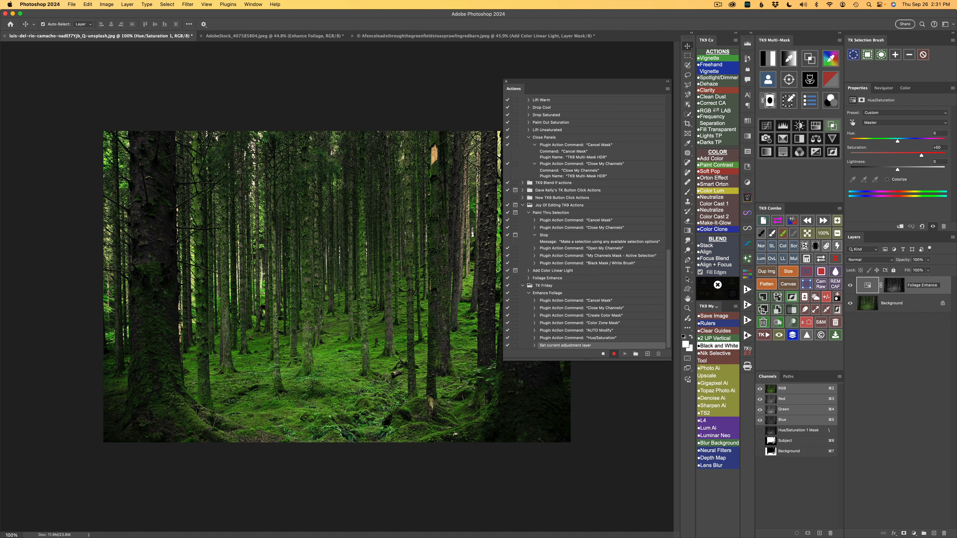
# - Finish naming the adjustment layer Foliage Enhance and stop recording the Enhance Foliage action
pyautogui.write('liage Enhance')
pyautogui.press('Return')
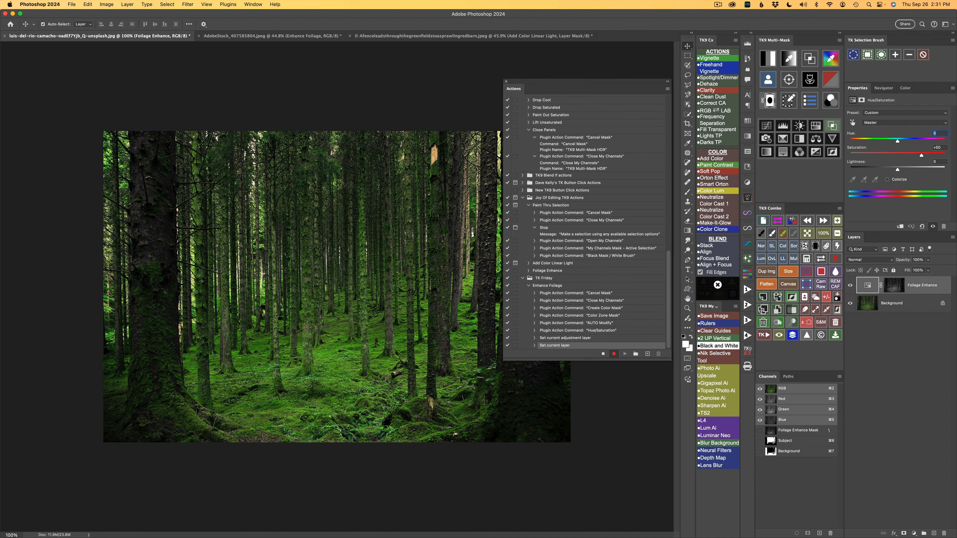
pyautogui.click(603, 354)
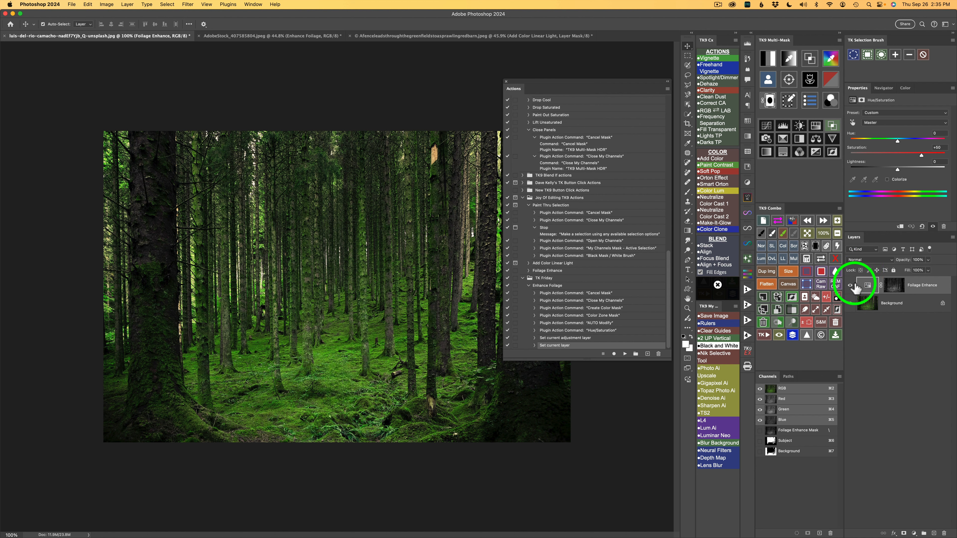
# - Compare the forest image with the Foliage Enhance layer hidden and shown, and delete that layer
pyautogui.click(850, 285)
pyautogui.click(851, 285)
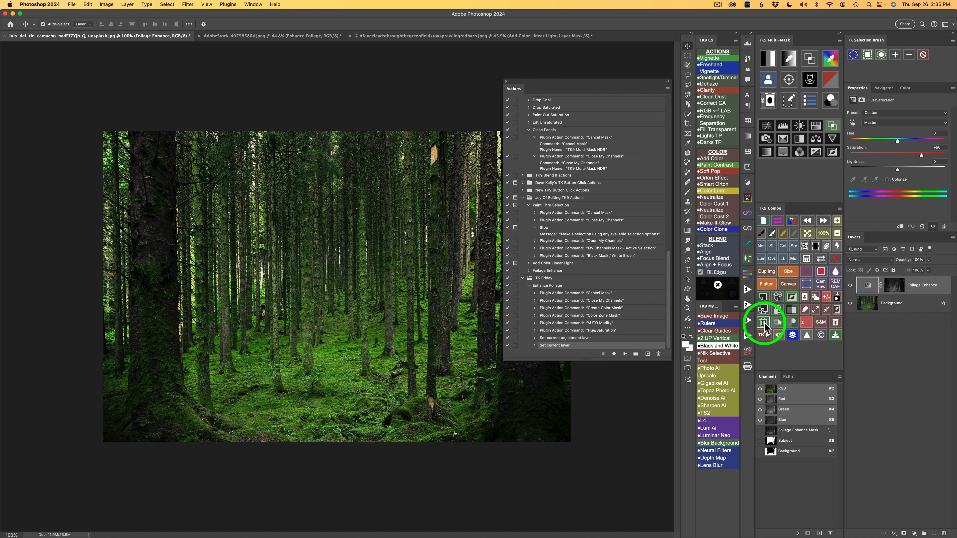
pyautogui.click(763, 324)
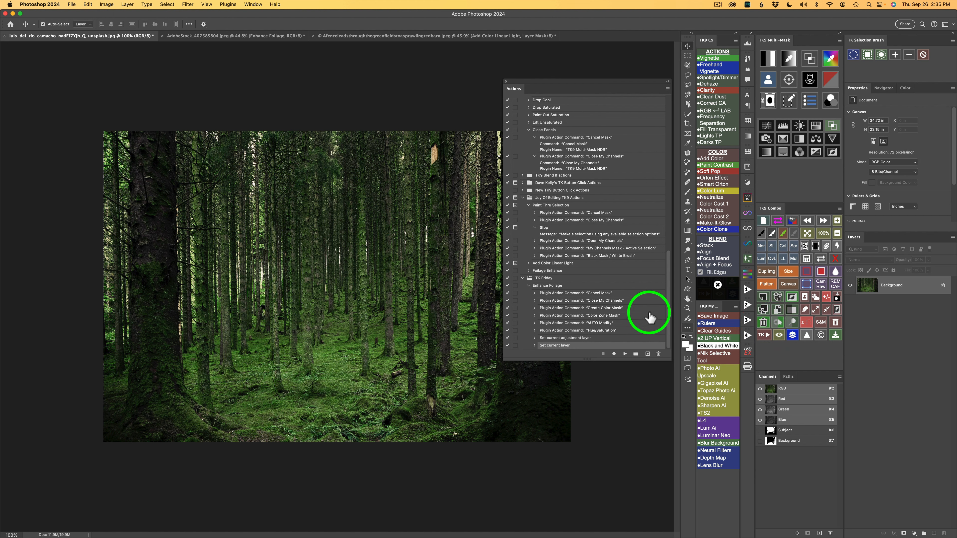
# - Play the Enhance Foliage action on the forest image and try out the resulting layer's visibility and saturation adjustment
pyautogui.click(556, 286)
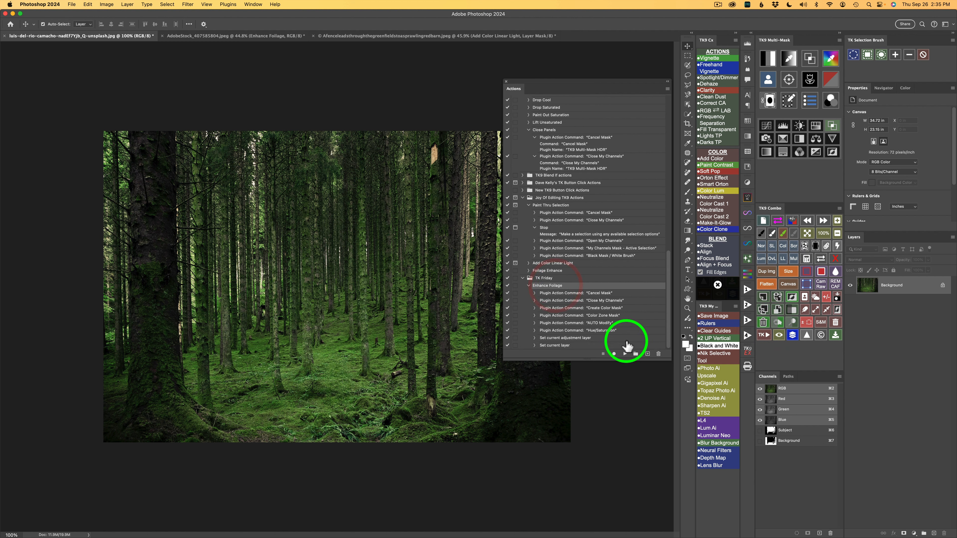
pyautogui.click(625, 355)
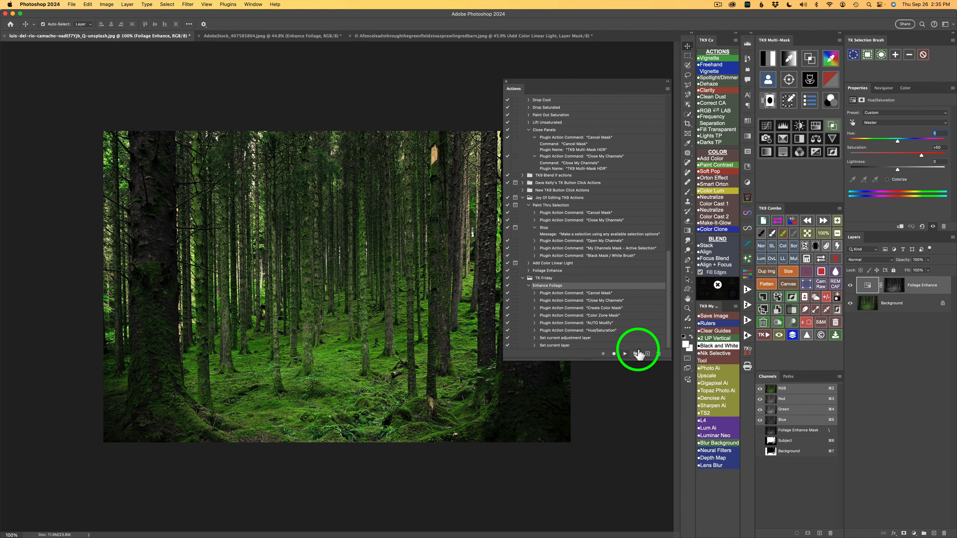
pyautogui.click(851, 285)
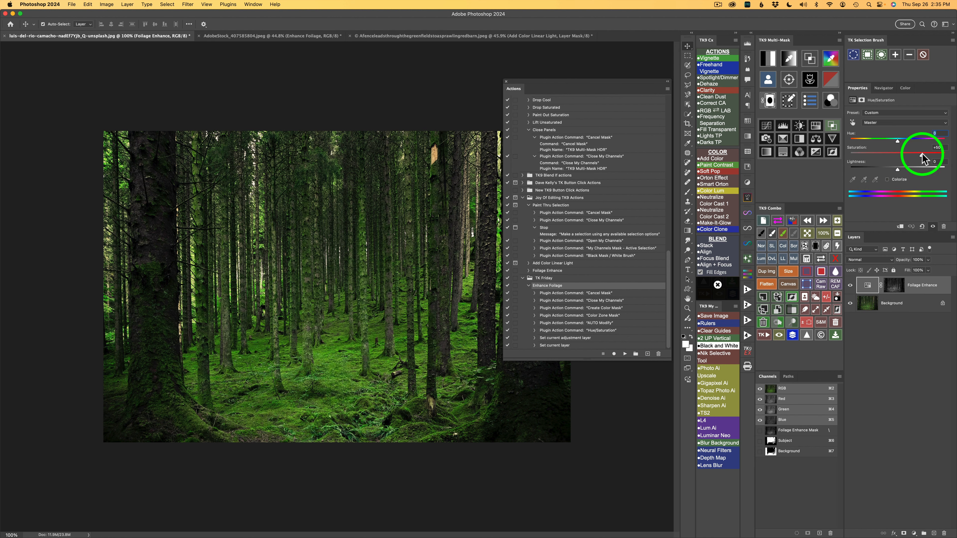
pyautogui.moveTo(922, 156); pyautogui.dragTo(899, 175)
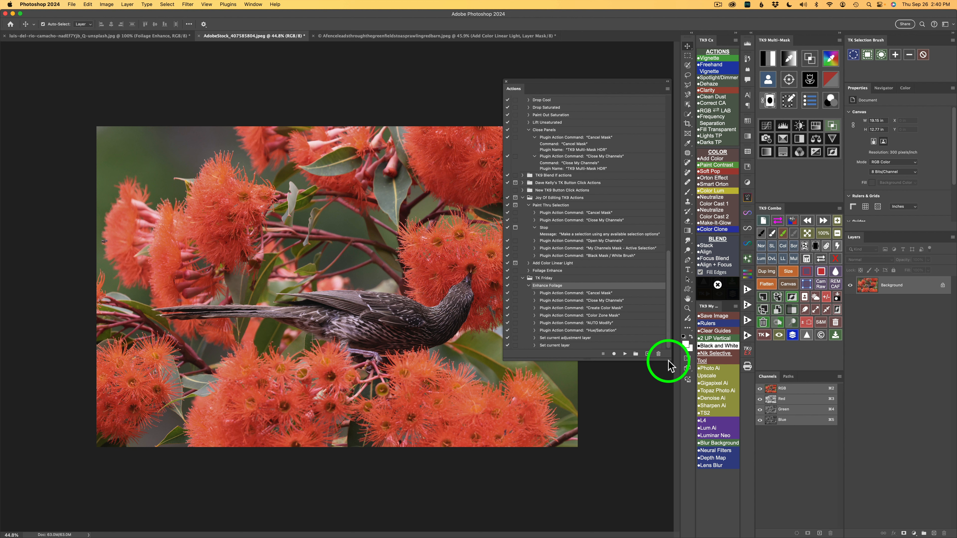
# - Create a red-coded action named Add Color Linear Light in the TK Friday set, and stop its recording
pyautogui.click(648, 353)
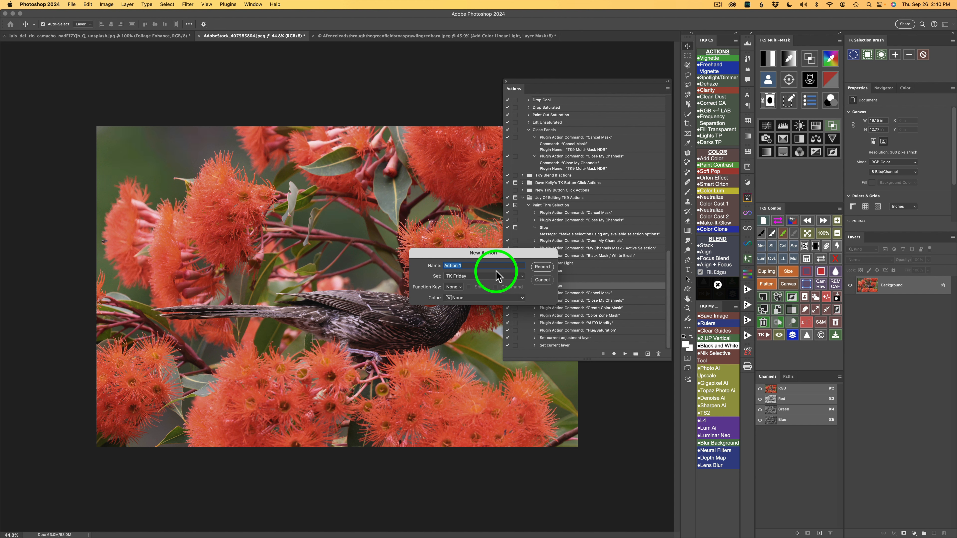
pyautogui.write('Add Color Linear Light')
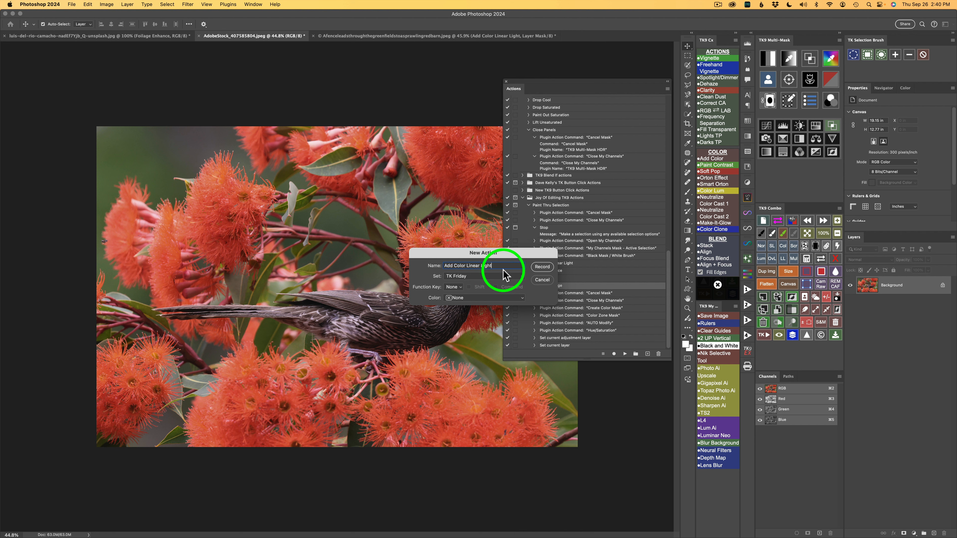
pyautogui.click(523, 298)
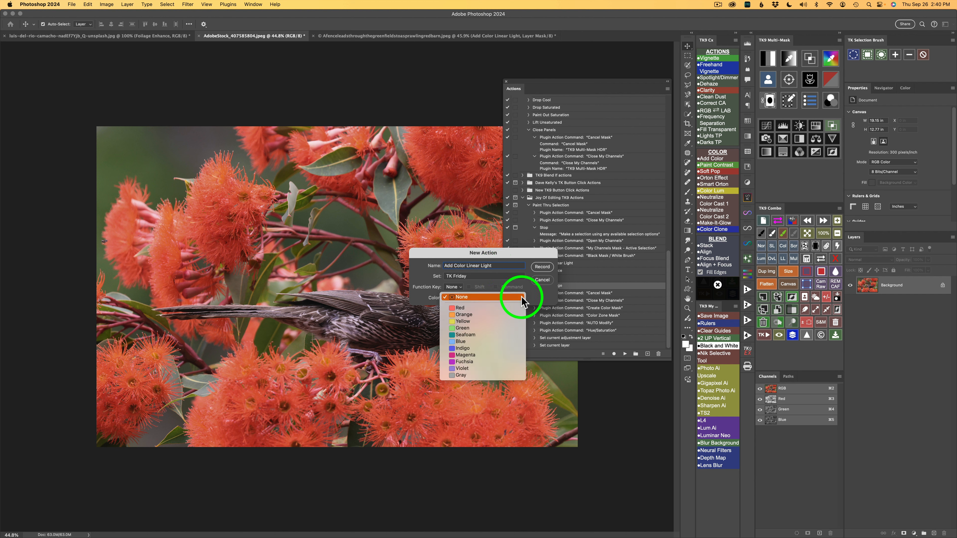
pyautogui.click(480, 308)
pyautogui.click(542, 267)
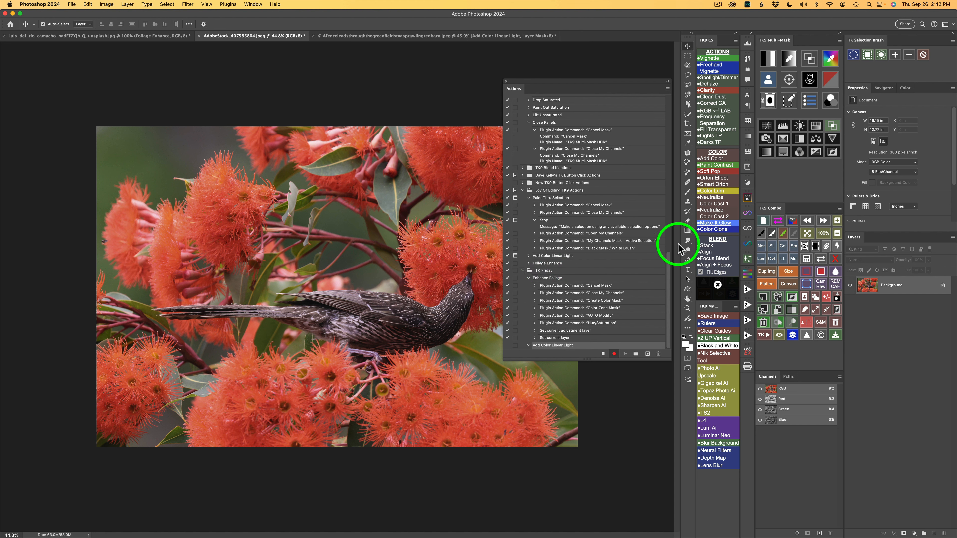
pyautogui.click(602, 354)
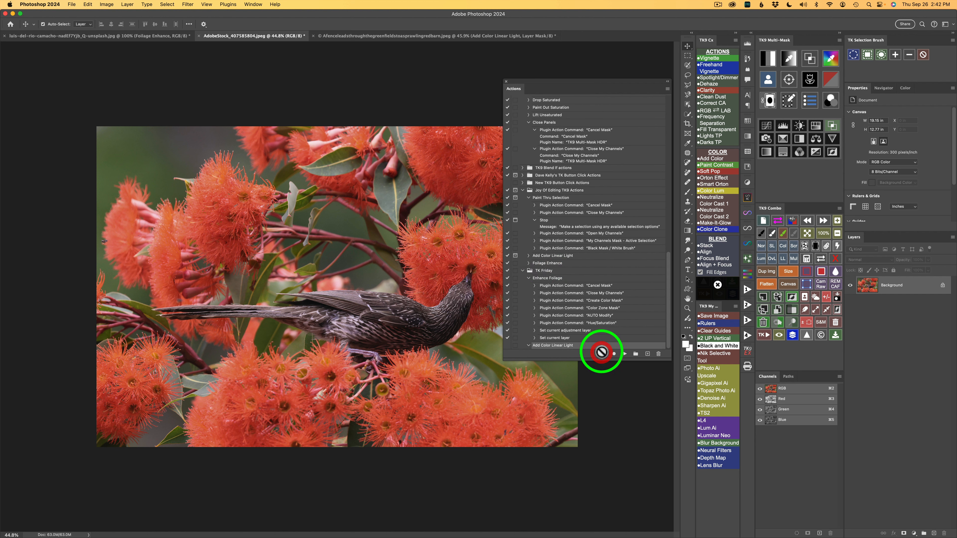
# - Duplicate the Cancel Mask and Close My Channels commands from Enhance Foliage and move the copies into the Add Color Linear Light action
pyautogui.click(571, 286)
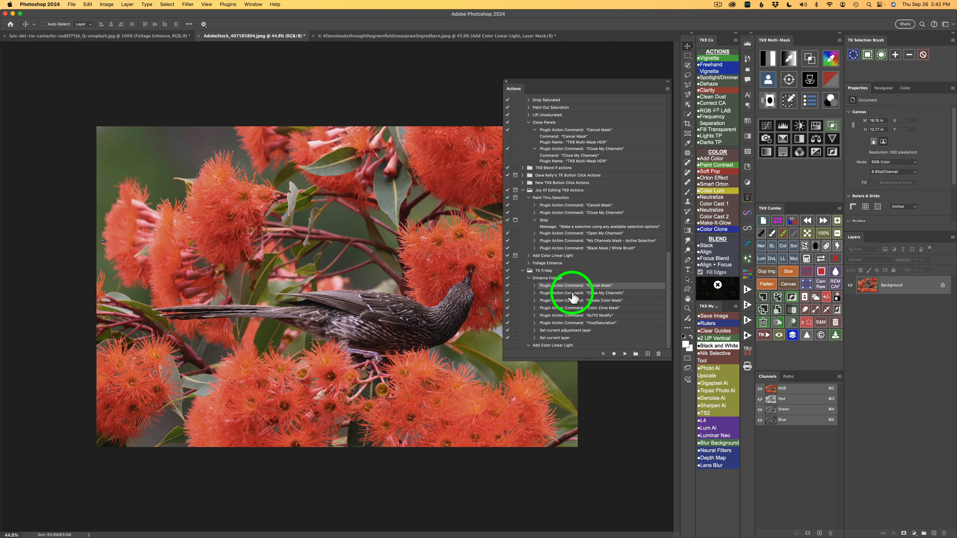
pyautogui.keyDown('shift'); pyautogui.click(572, 294); pyautogui.keyUp('shift')
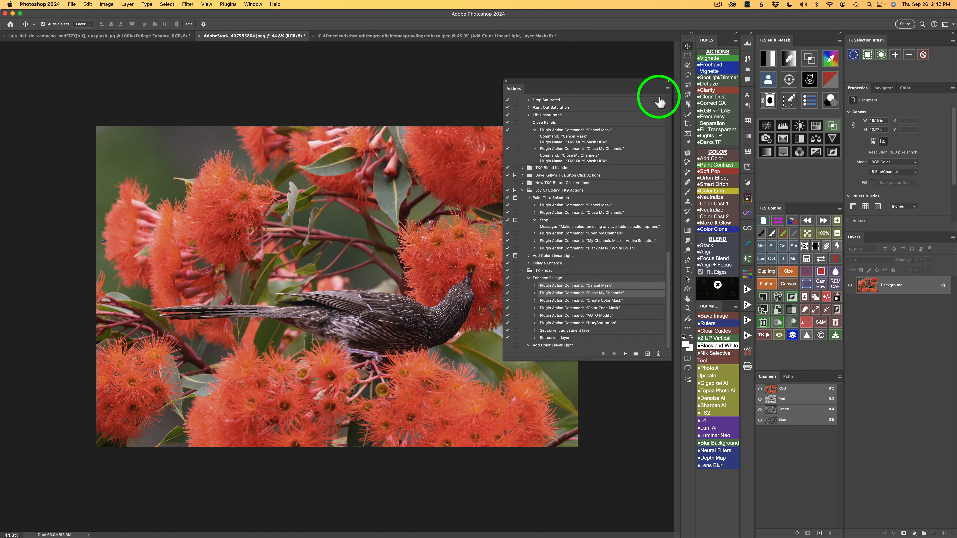
pyautogui.click(667, 89)
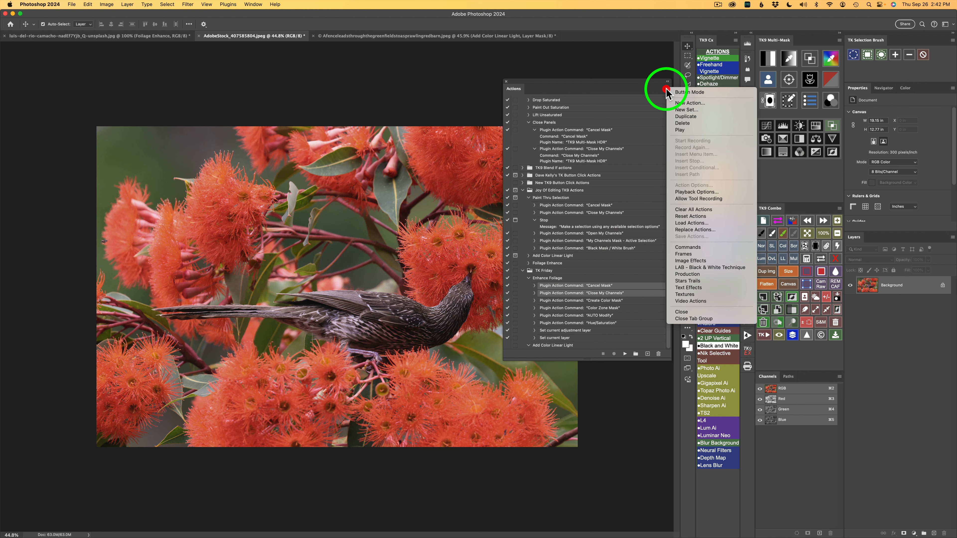
pyautogui.click(684, 118)
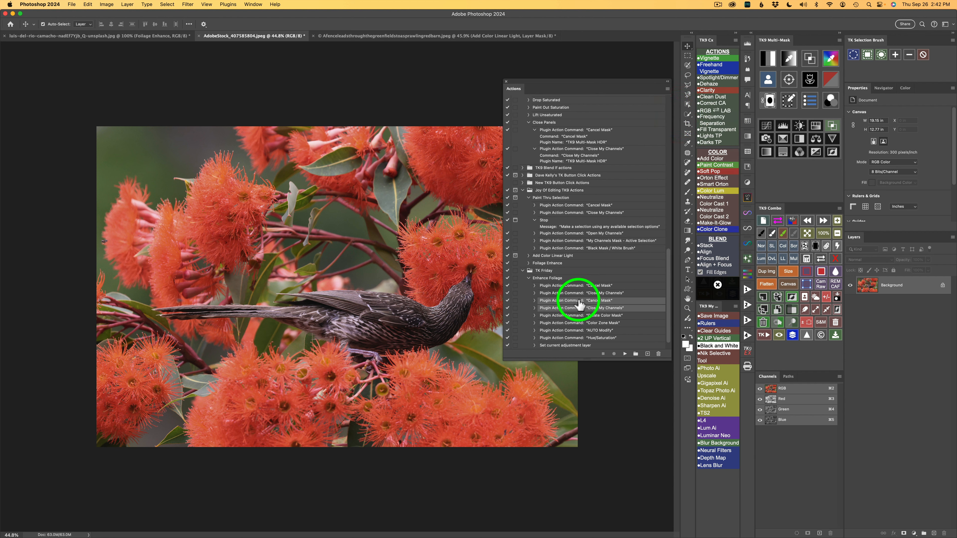
pyautogui.moveTo(579, 304); pyautogui.dragTo(565, 346)
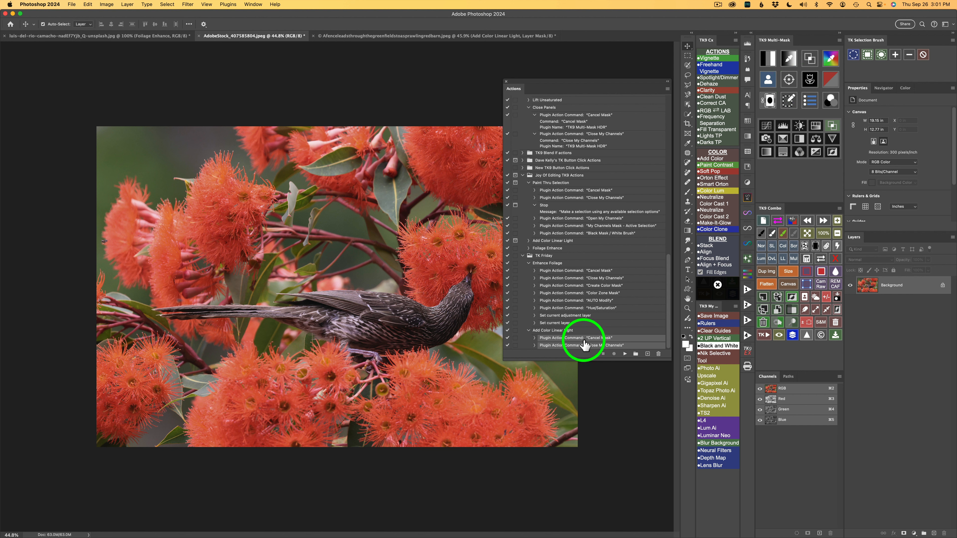
# - Record a white solid color fill layer at the top of the layer stack after Add Color Linear Light's Close My Channels command
pyautogui.click(560, 331)
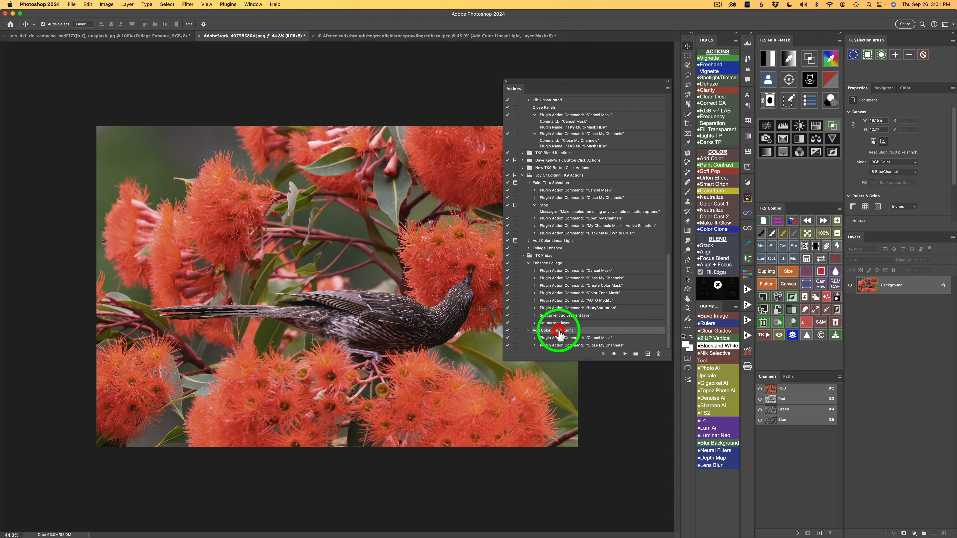
pyautogui.click(572, 346)
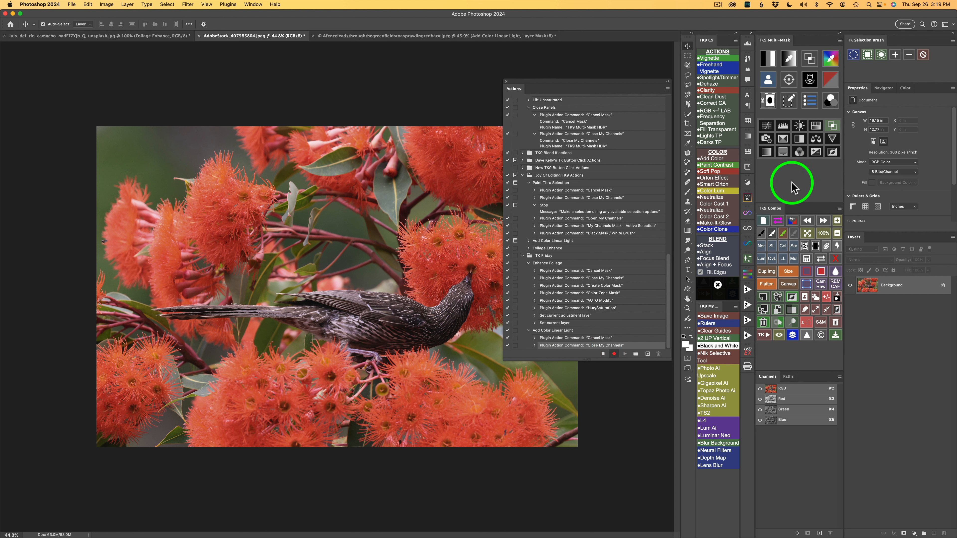
pyautogui.keyDown('super'); pyautogui.click(783, 153); pyautogui.keyUp('super')
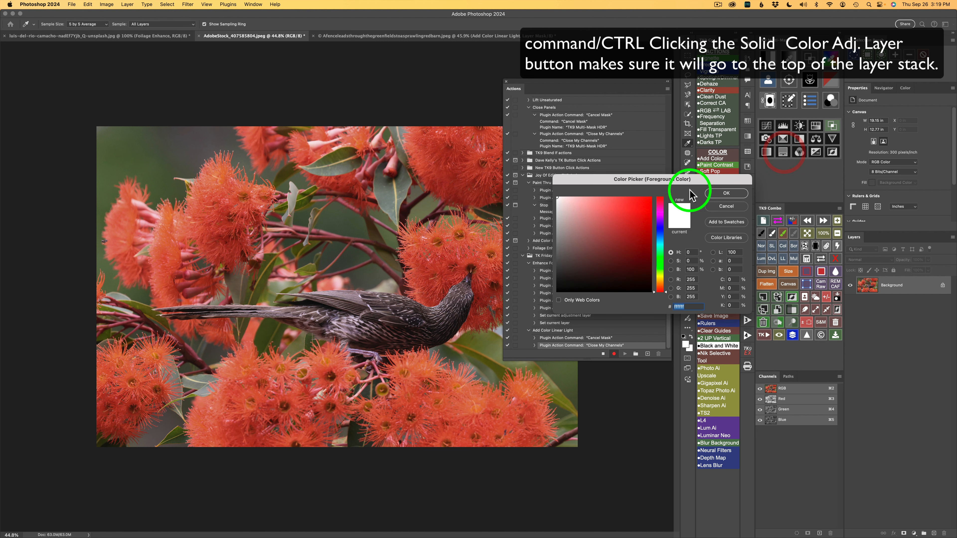
pyautogui.click(719, 194)
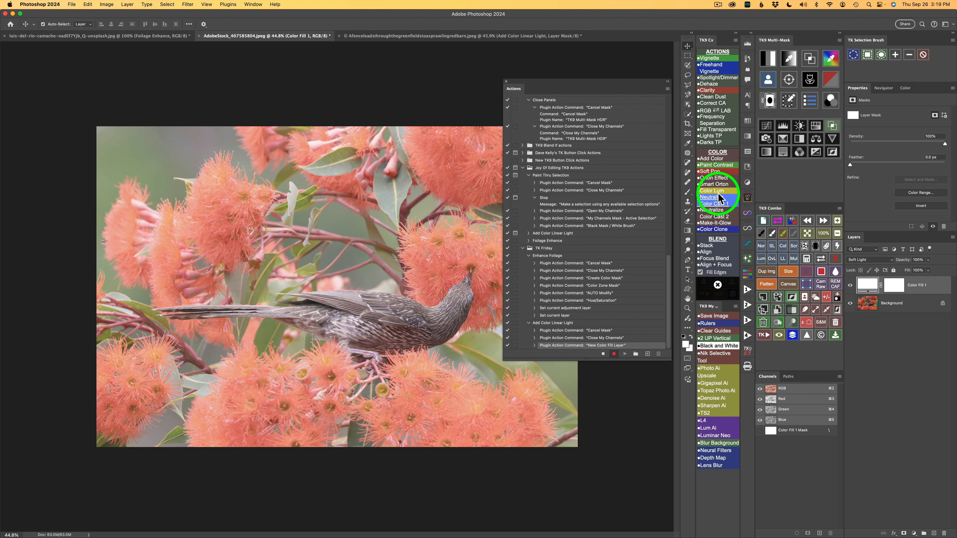
# - Rename the new color fill layer Add Color Linear Light while the action is recording
pyautogui.moveTo(844, 317); pyautogui.dragTo(842, 317)
pyautogui.moveTo(843, 317); pyautogui.dragTo(818, 316)
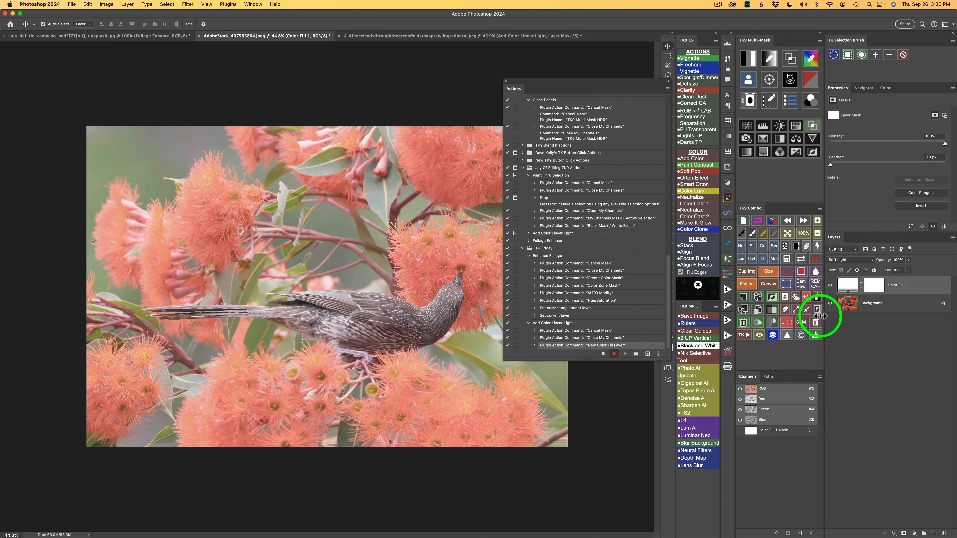
pyautogui.click(895, 289)
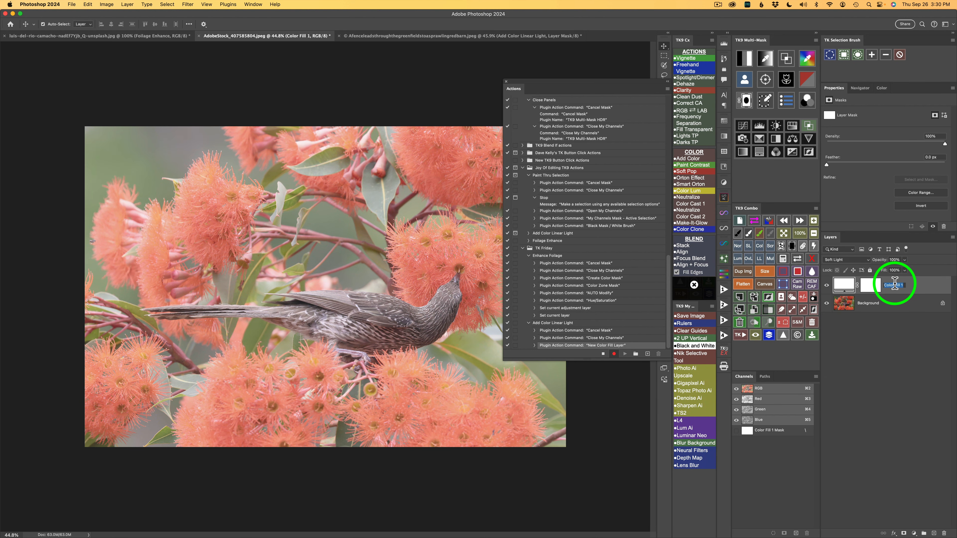
pyautogui.write('Add Color Linear Light')
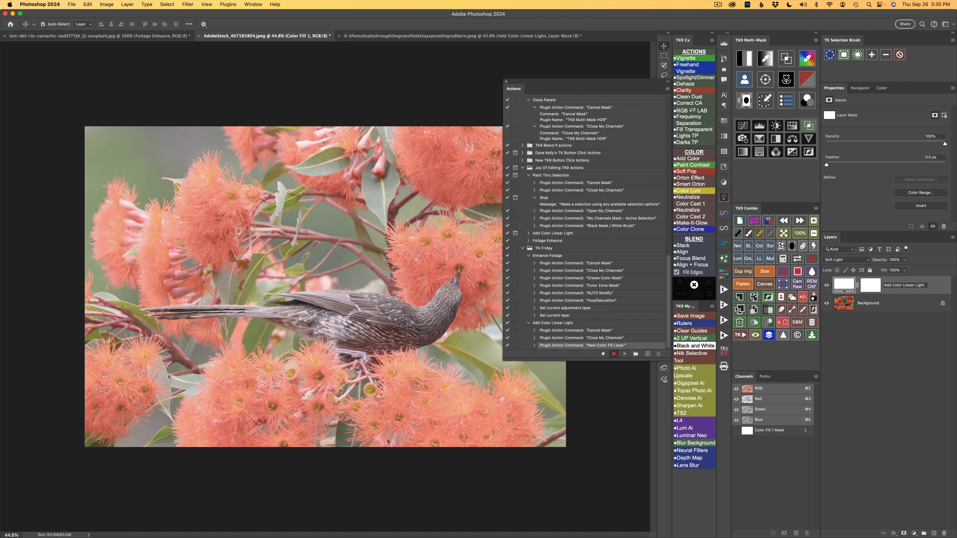
pyautogui.press('Return')
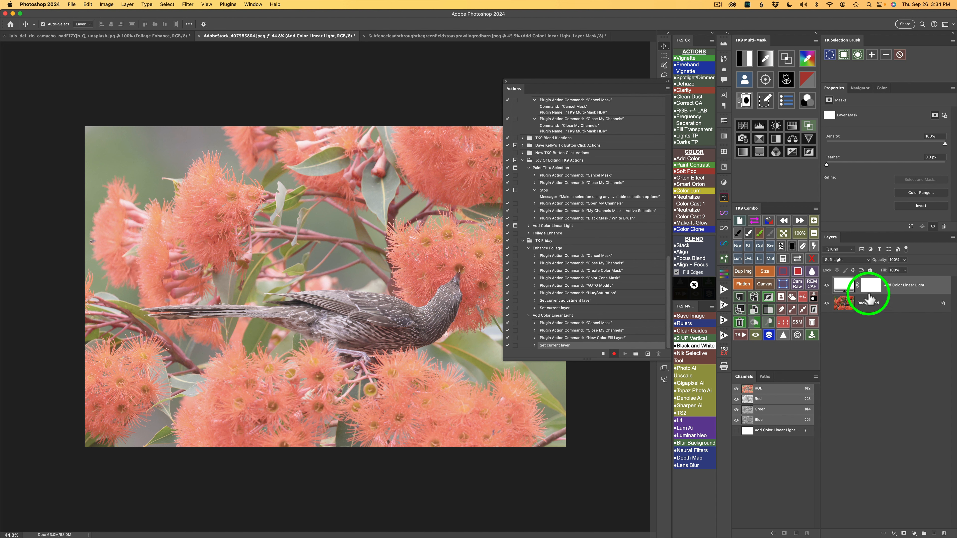
# - Record a hide-all black mask and the Linear Light blend mode at 15% fill for the color layer, and stop recording
pyautogui.click(792, 245)
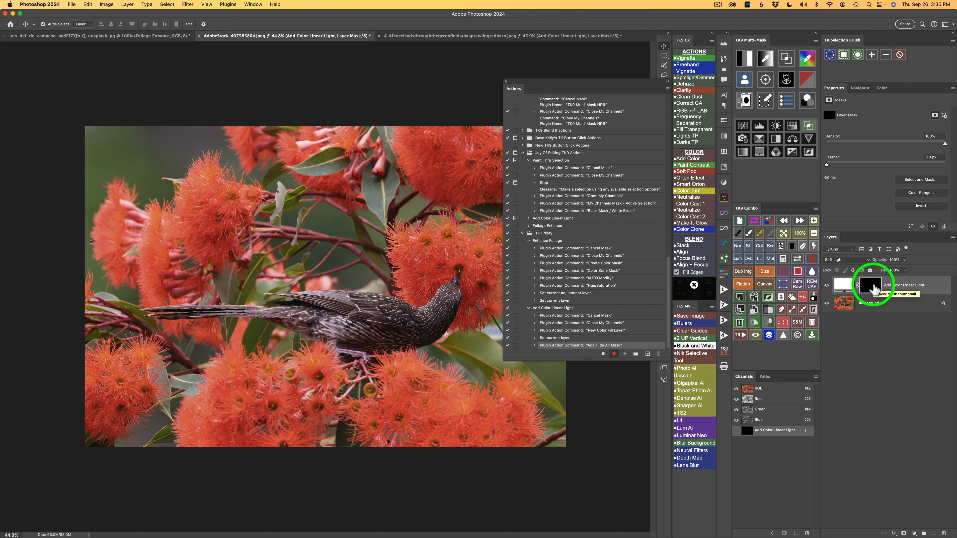
pyautogui.click(759, 259)
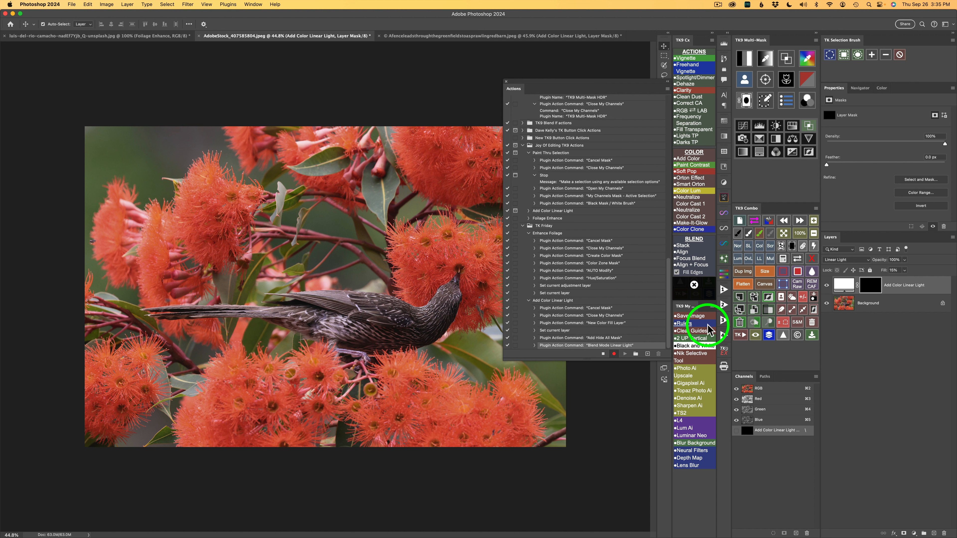
pyautogui.click(603, 354)
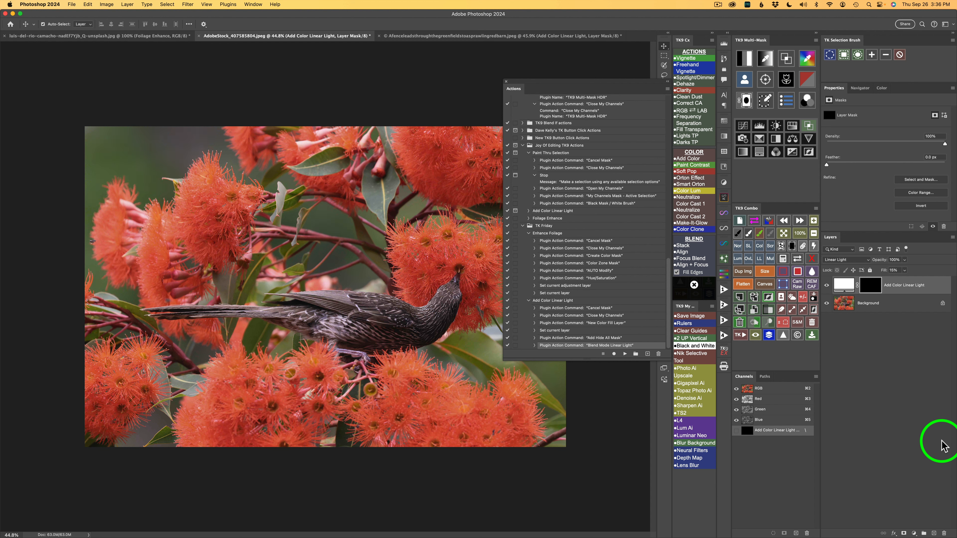
# - Delete the Add Color Linear Light layer and test the Add Color Linear Light action by playing it on the bird image
pyautogui.click(844, 285)
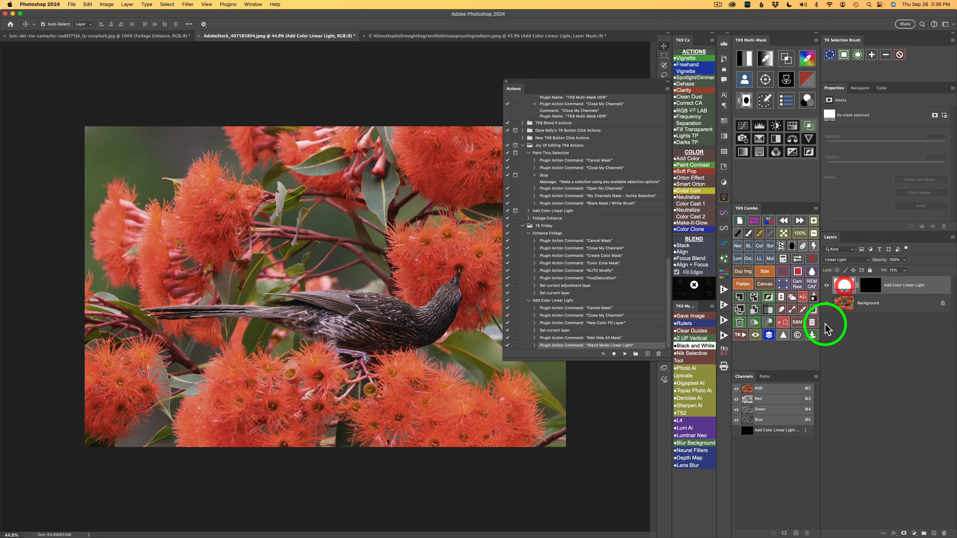
pyautogui.click(740, 323)
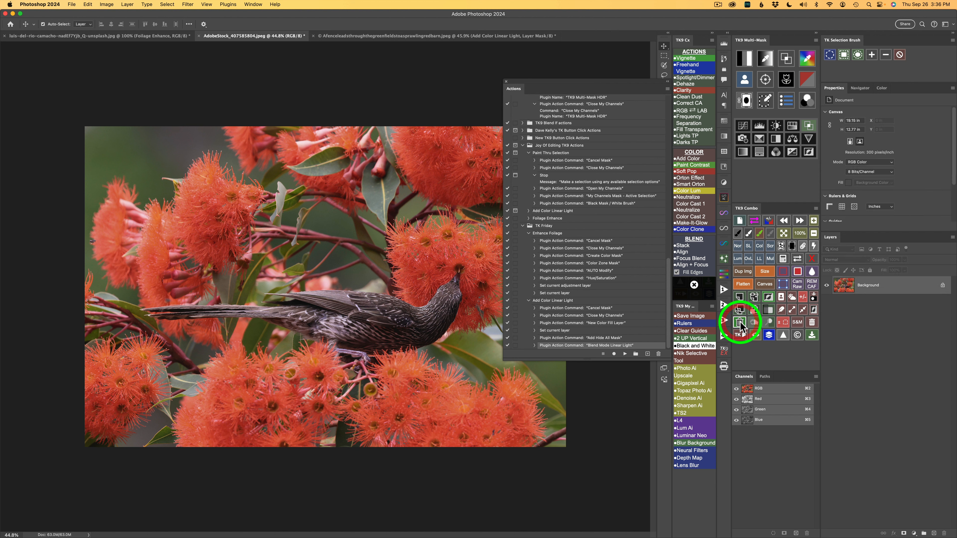
pyautogui.click(567, 301)
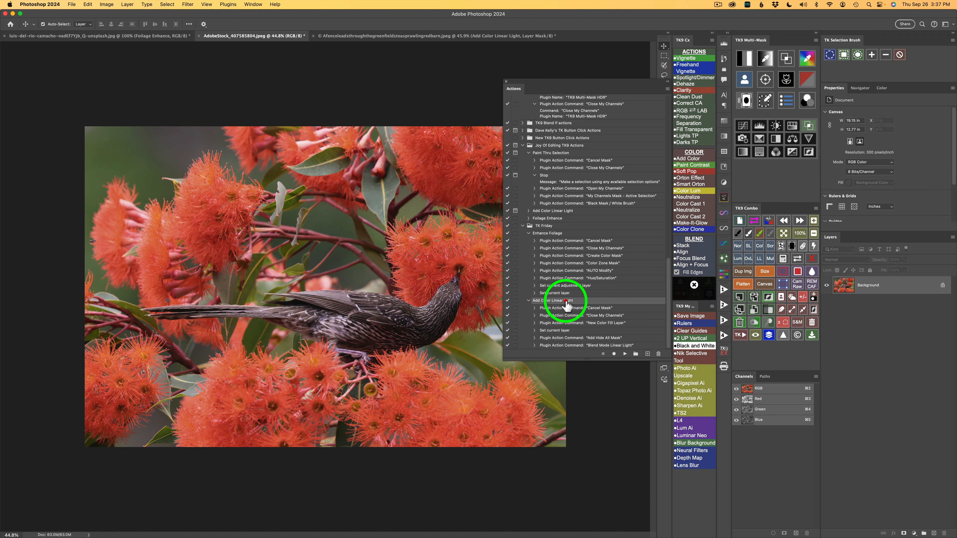
pyautogui.click(624, 355)
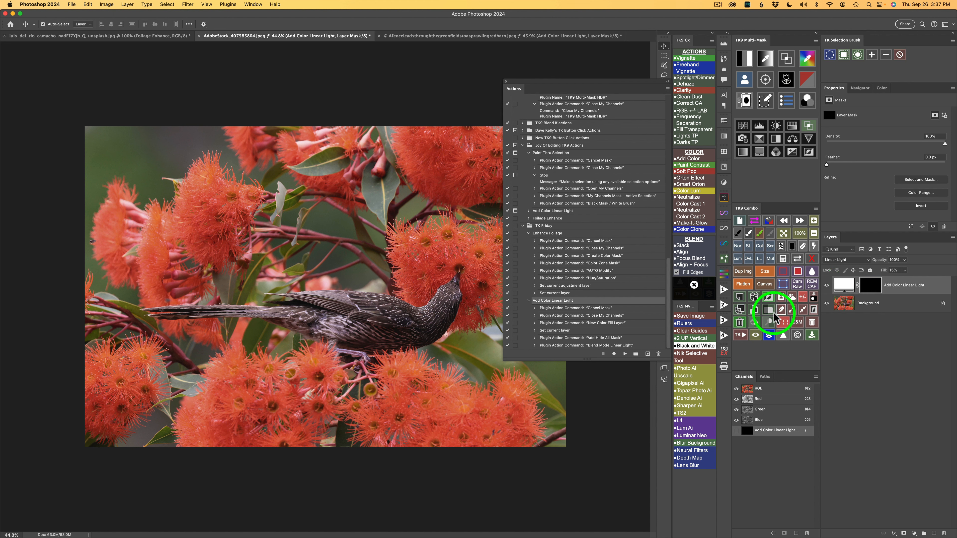
# - Delete the test layer and turn on the dialog toggle for the action's New Color Fill Layer command
pyautogui.click(739, 323)
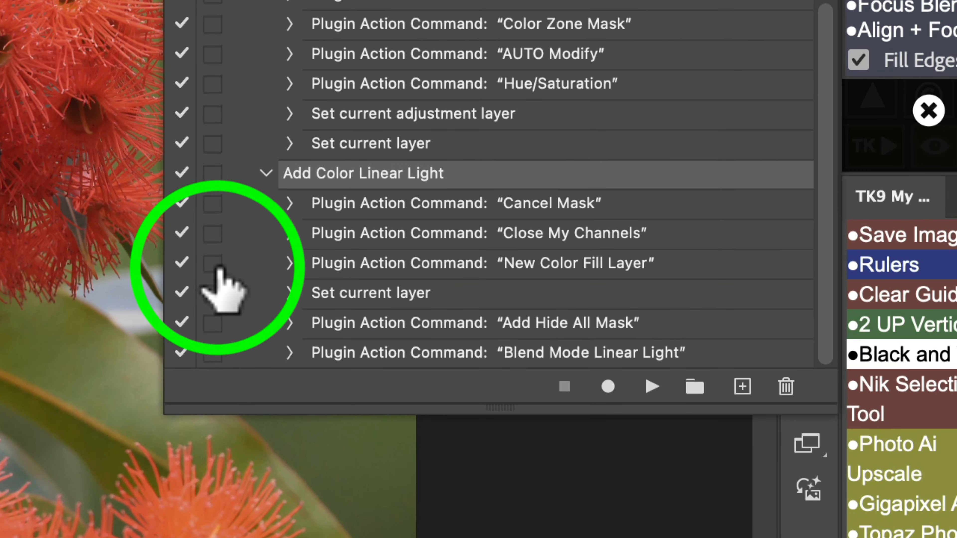
pyautogui.click(213, 263)
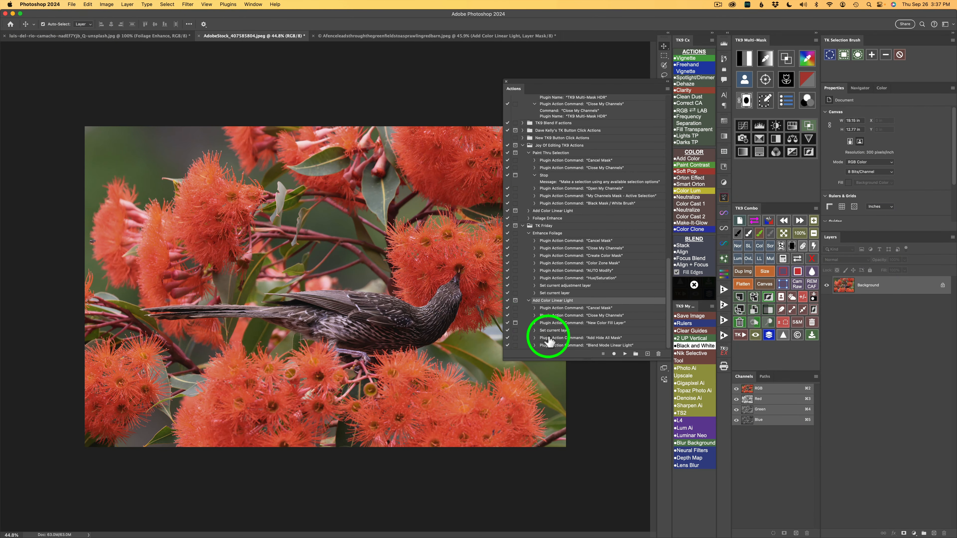
# - Play the Add Color Linear Light action on the bird image, using a brighter red-orange (#e04d21) based on a sampled flower color
pyautogui.click(625, 354)
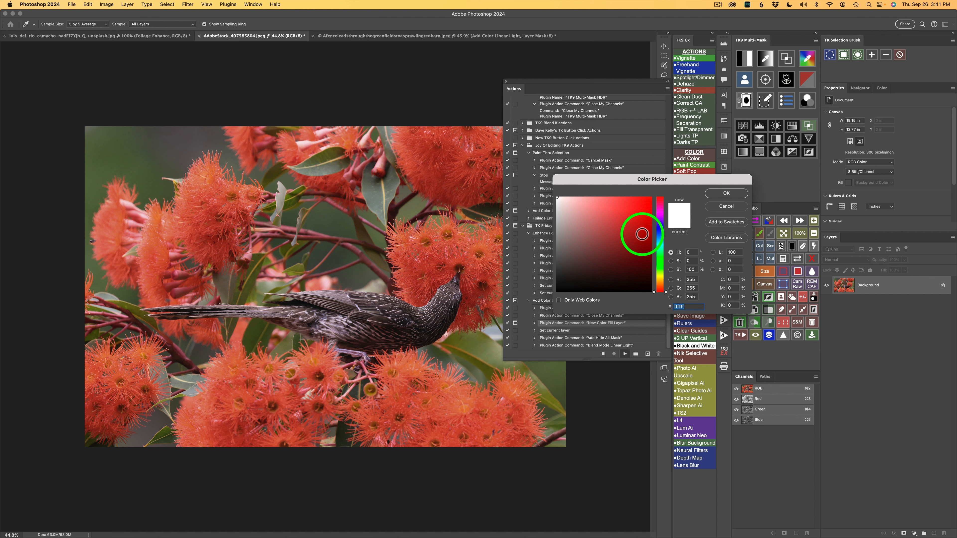
pyautogui.click(470, 248)
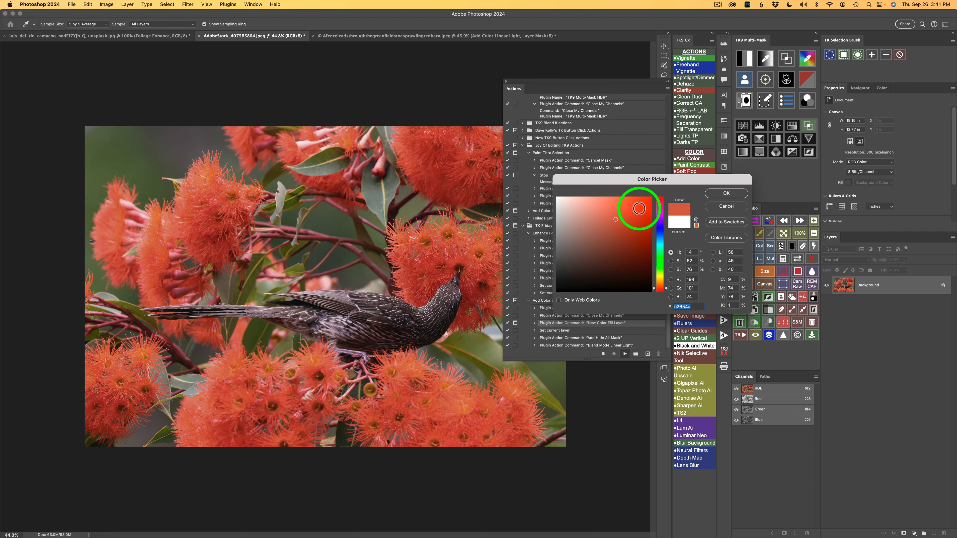
pyautogui.click(726, 193)
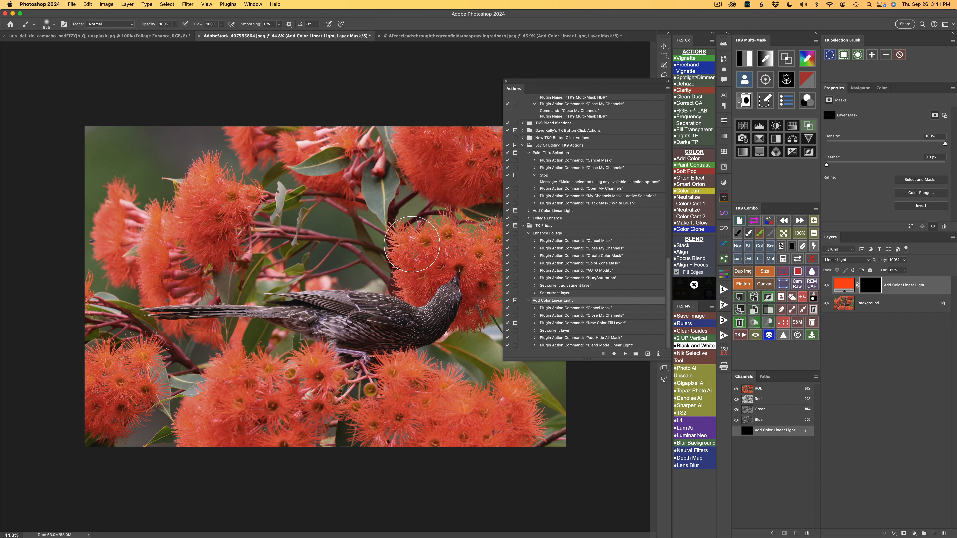
# - Create a color mask from a sampled red of the flowers, brighten it, and apply it as the Add Color Linear Light layer's mask
pyautogui.click(808, 60)
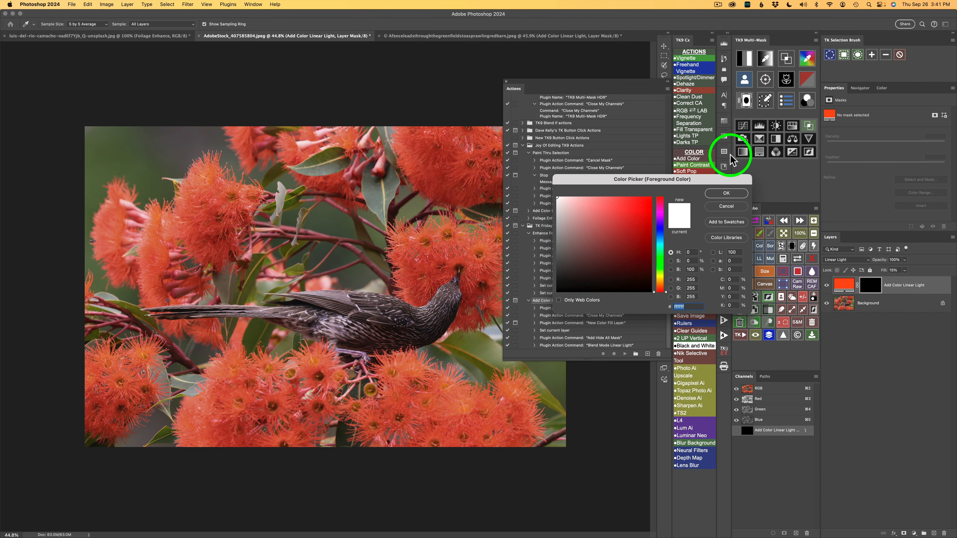
pyautogui.click(466, 253)
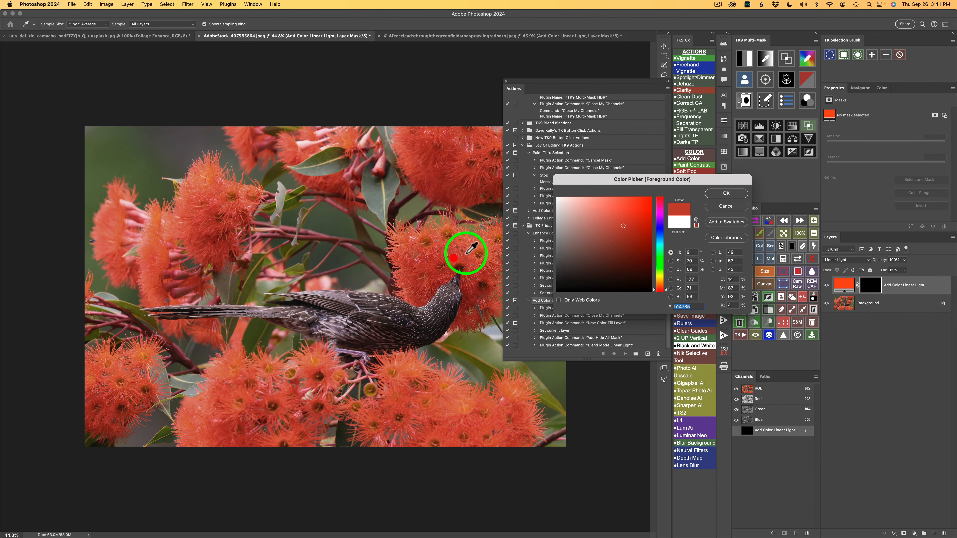
pyautogui.click(727, 193)
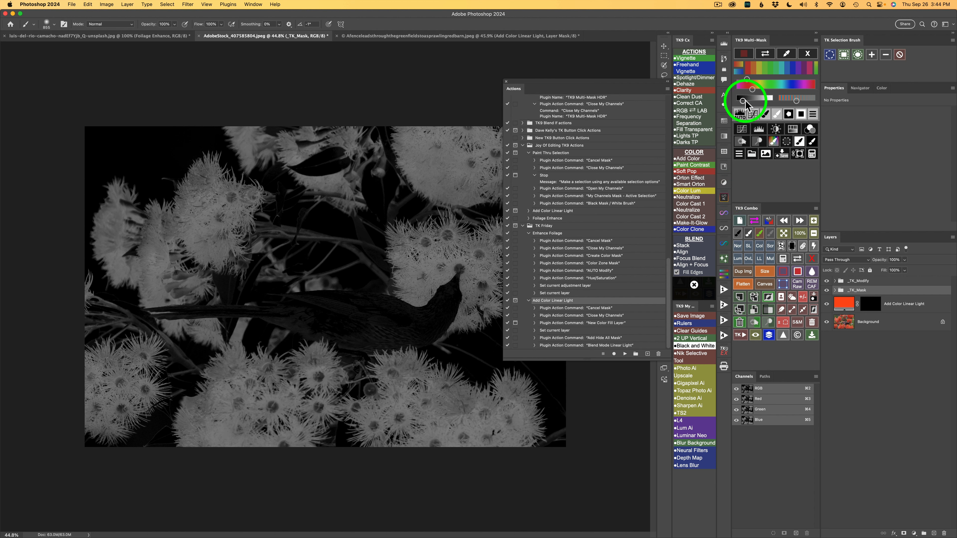
pyautogui.moveTo(745, 103); pyautogui.dragTo(755, 104)
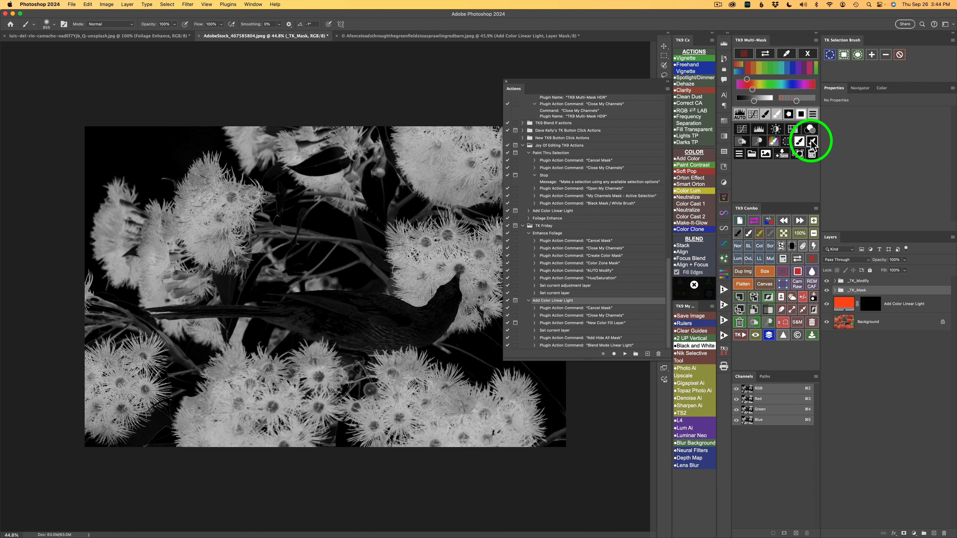
pyautogui.click(799, 155)
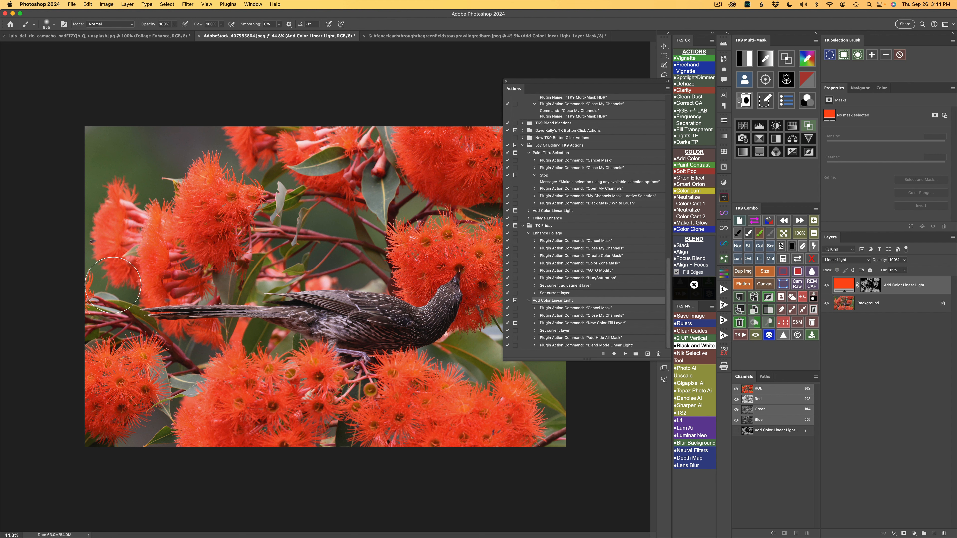
# - Compare the image with and without the Add Color Linear Light layer, and change its fill color to a muted orange (#aa7b29)
pyautogui.click(826, 286)
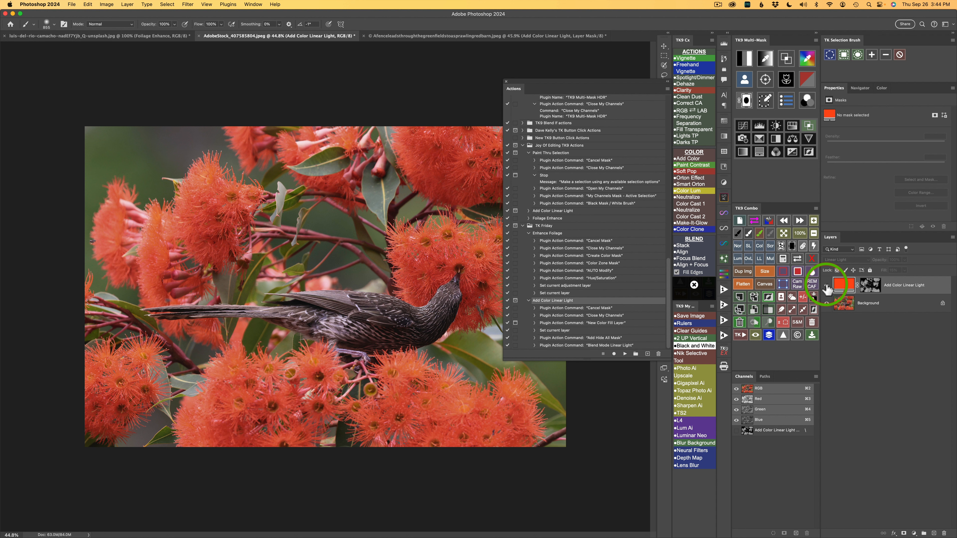
pyautogui.doubleClick(843, 288)
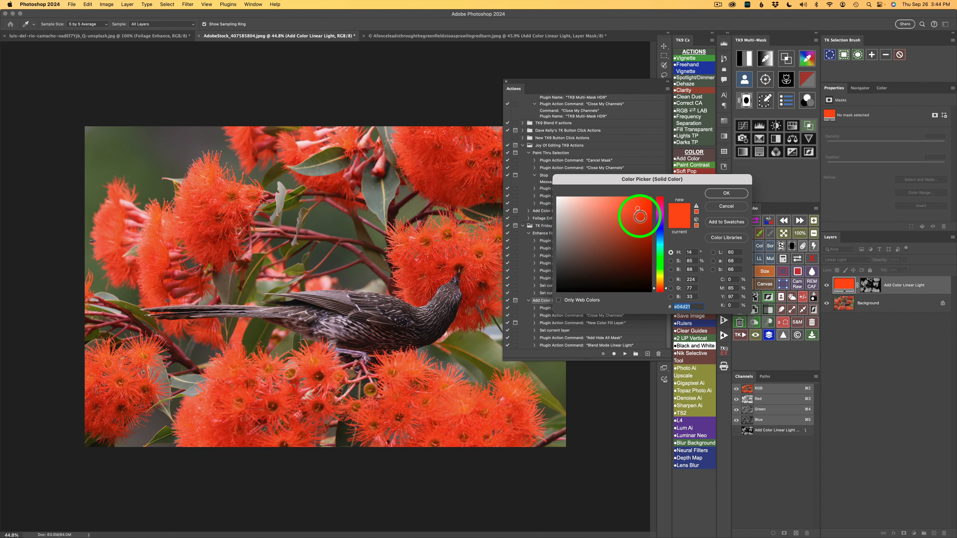
pyautogui.moveTo(637, 209)
pyautogui.mouseDown()
pyautogui.moveTo(636, 240)
pyautogui.moveTo(611, 242)
pyautogui.moveTo(639, 242)
pyautogui.mouseUp()
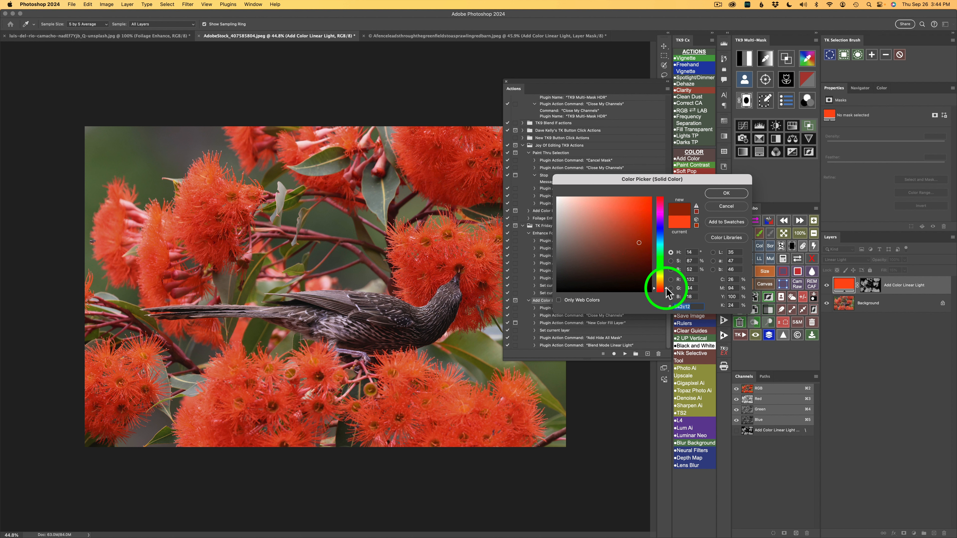
pyautogui.moveTo(666, 288); pyautogui.dragTo(666, 282)
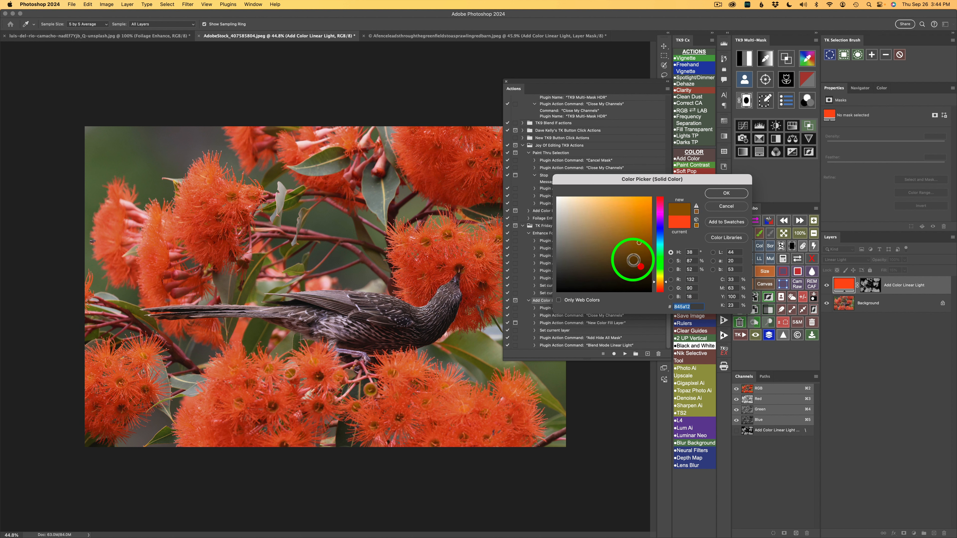
pyautogui.moveTo(626, 259)
pyautogui.mouseDown()
pyautogui.moveTo(620, 226)
pyautogui.moveTo(630, 228)
pyautogui.mouseUp()
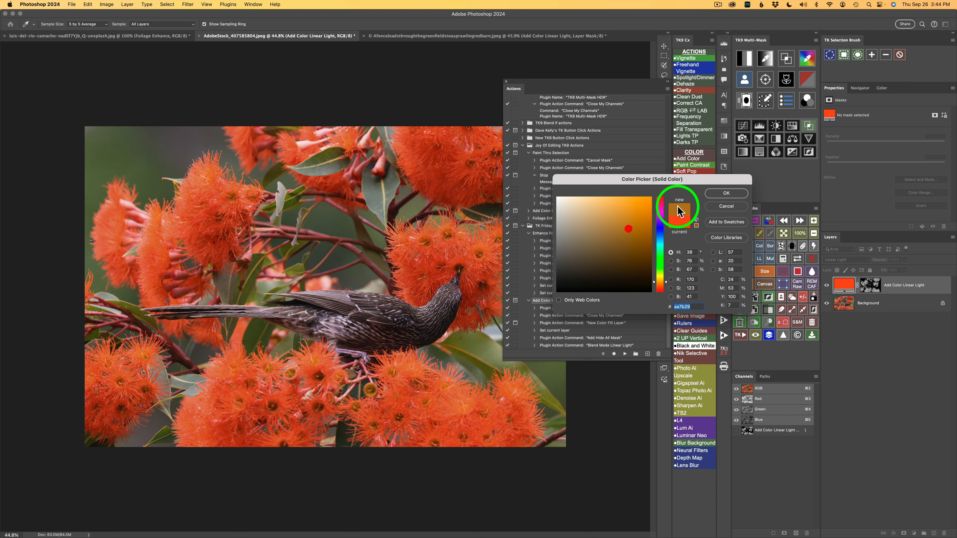
pyautogui.click(737, 193)
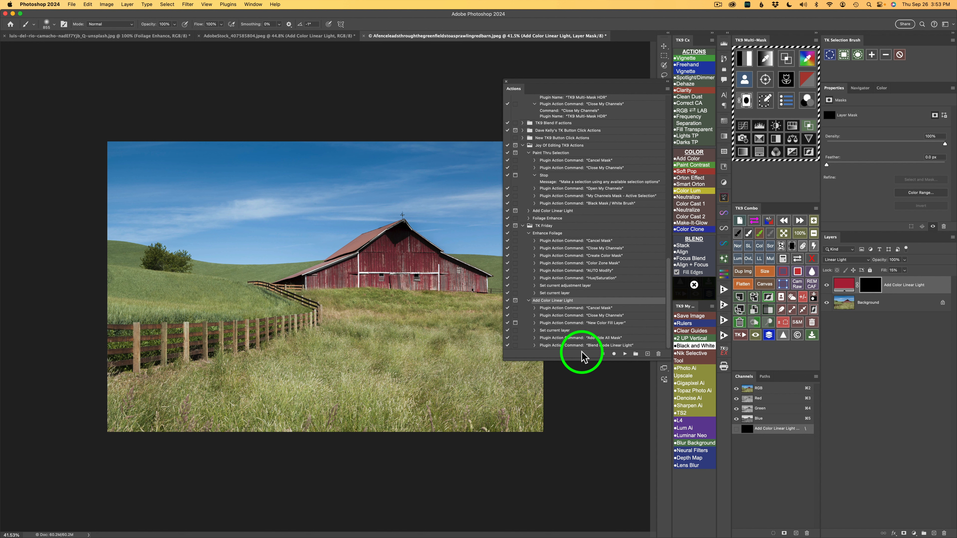
# - Create a red-labelled action named Paint Thru Selection in the TK Friday set, and stop its recording before adding commands
pyautogui.click(648, 354)
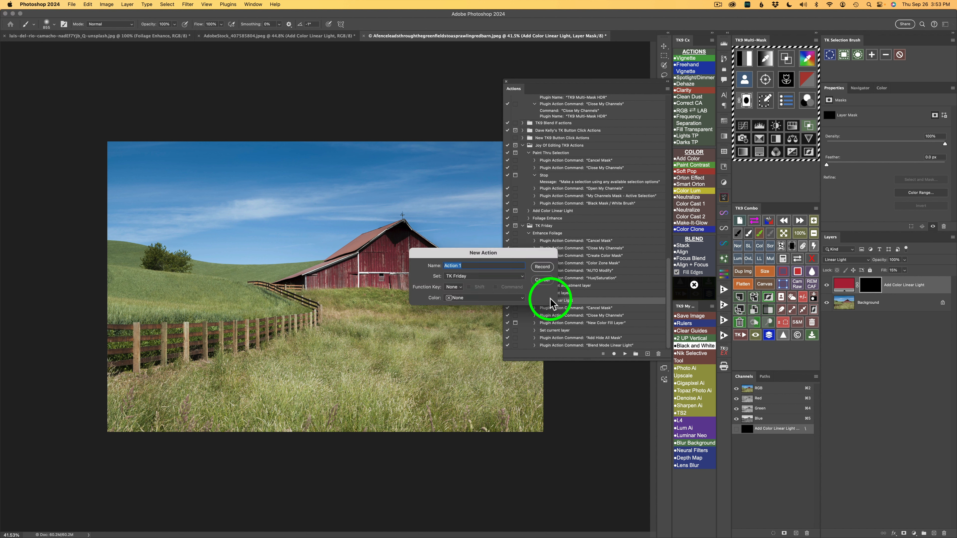
pyautogui.write('Paint Thru Selection')
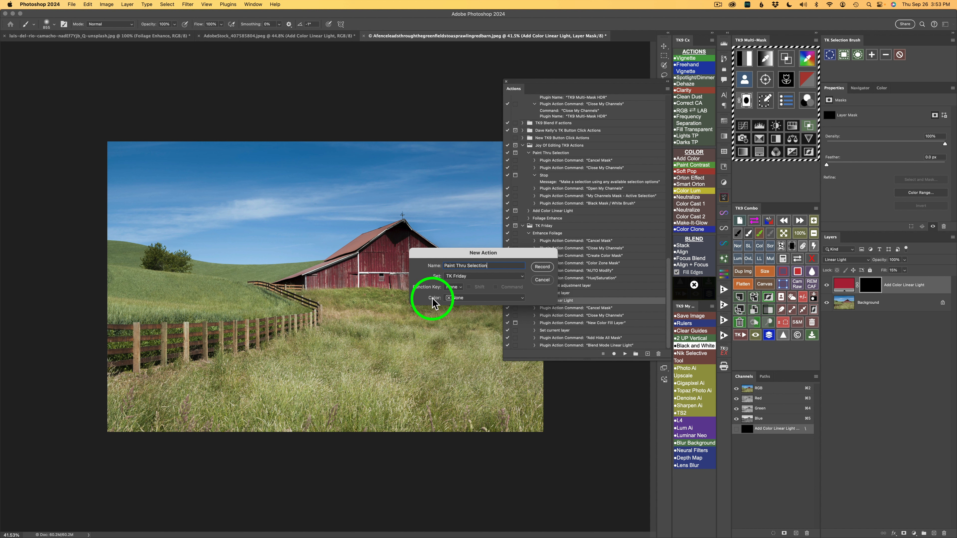
pyautogui.click(521, 298)
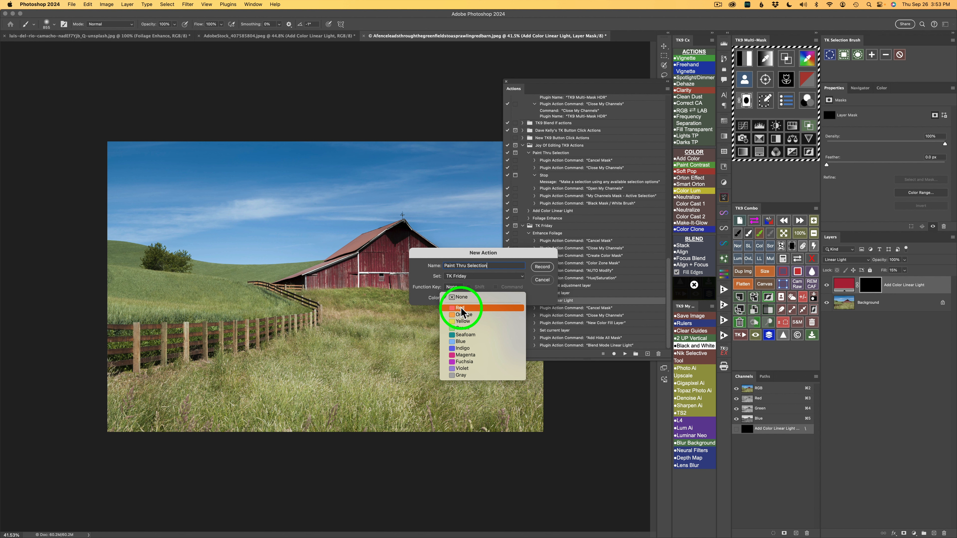
pyautogui.click(471, 307)
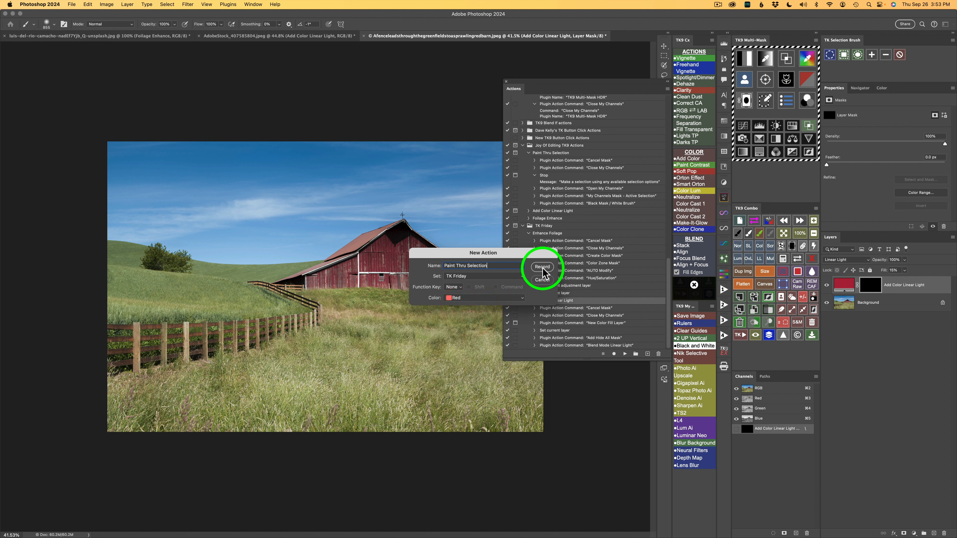
pyautogui.click(542, 267)
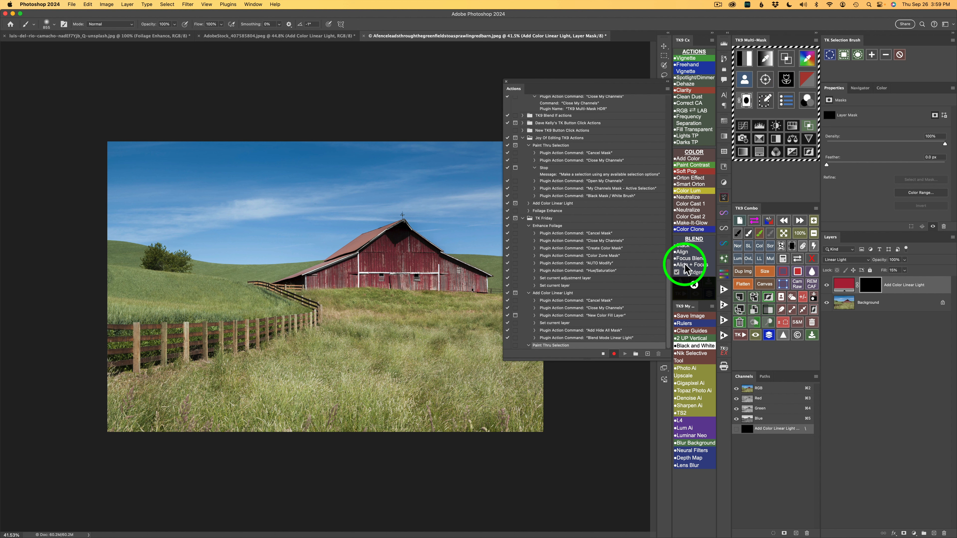
pyautogui.click(603, 354)
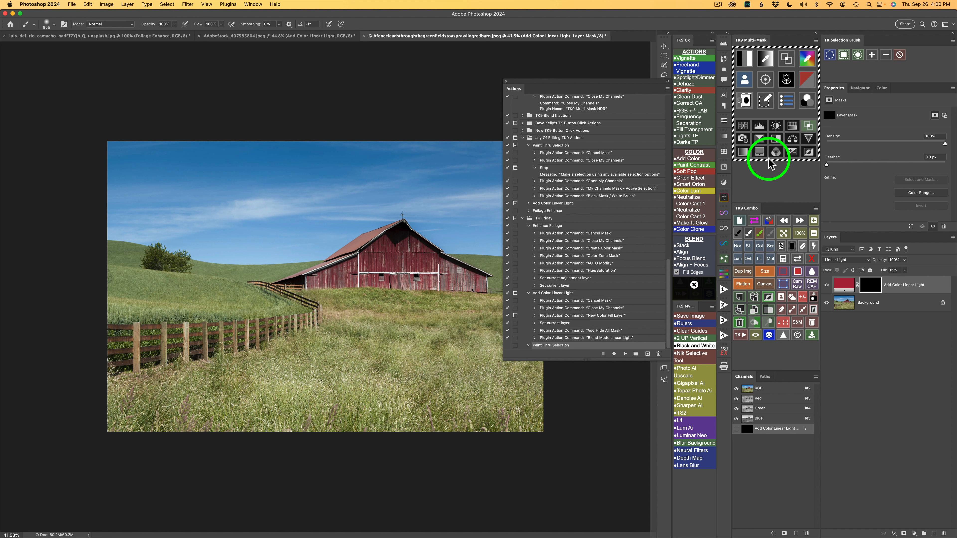
# - Clear the active selection, and copy the Cancel Mask and Close My Channels commands from Add Color Linear Light into Paint Thru Selection
pyautogui.click(803, 298)
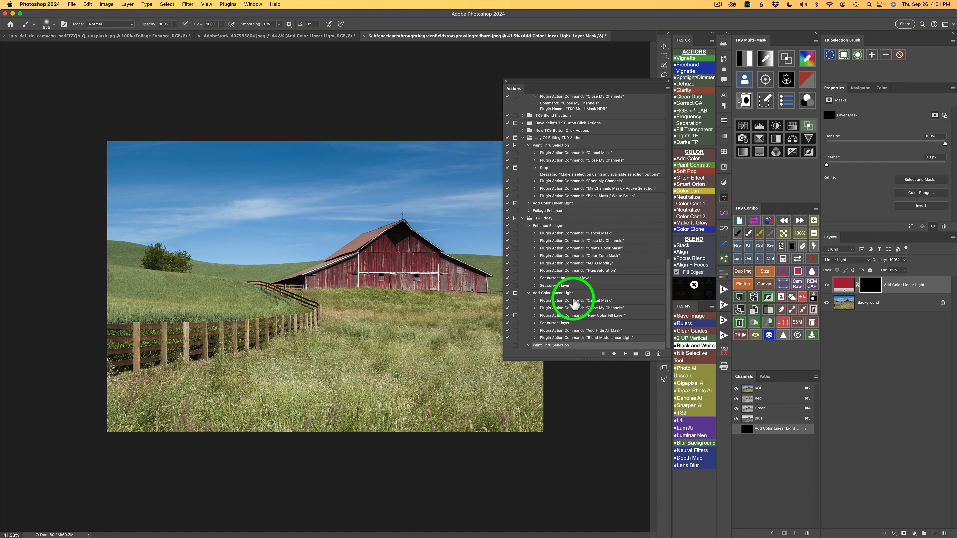
pyautogui.click(600, 301)
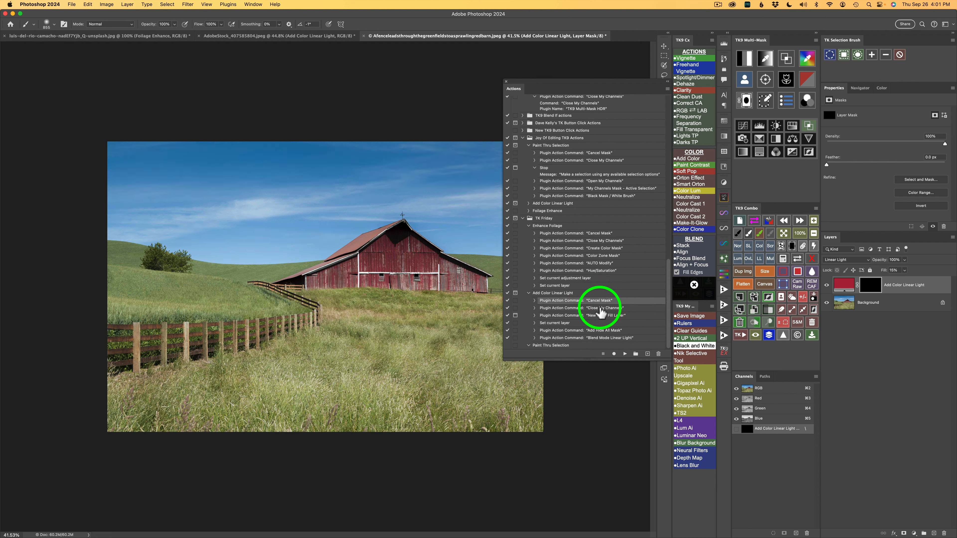
pyautogui.keyDown('shift'); pyautogui.click(601, 308); pyautogui.keyUp('shift')
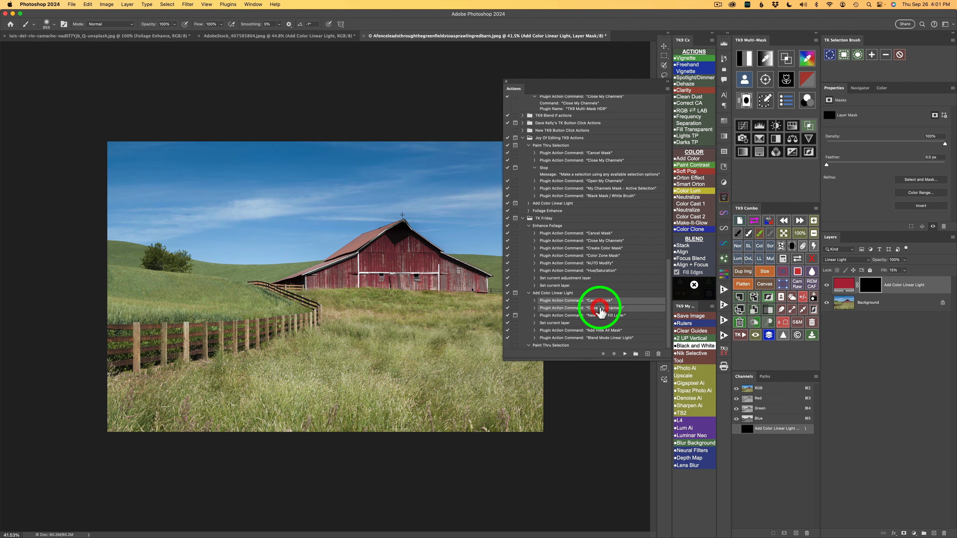
pyautogui.click(667, 90)
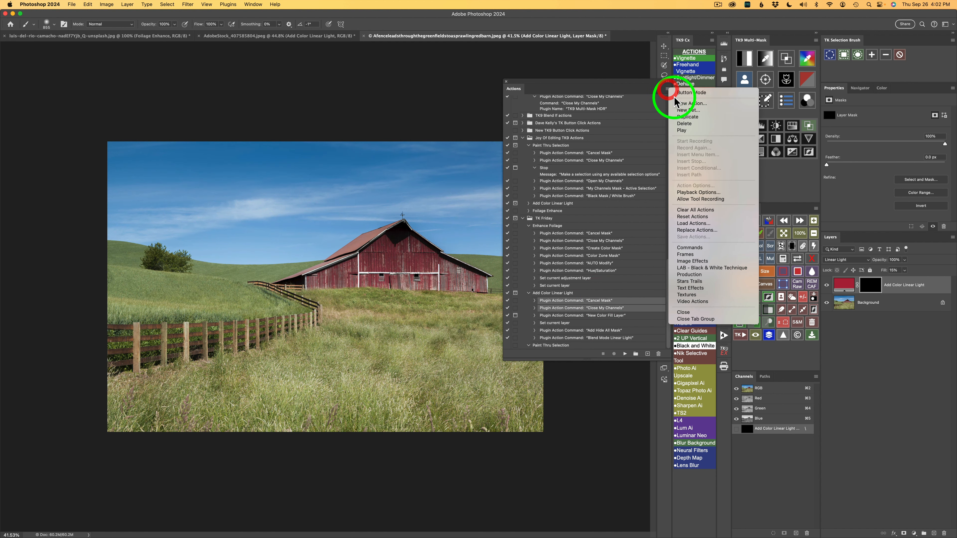
pyautogui.click(686, 117)
pyautogui.moveTo(578, 327)
pyautogui.mouseDown()
pyautogui.moveTo(573, 316)
pyautogui.moveTo(572, 343)
pyautogui.mouseUp()
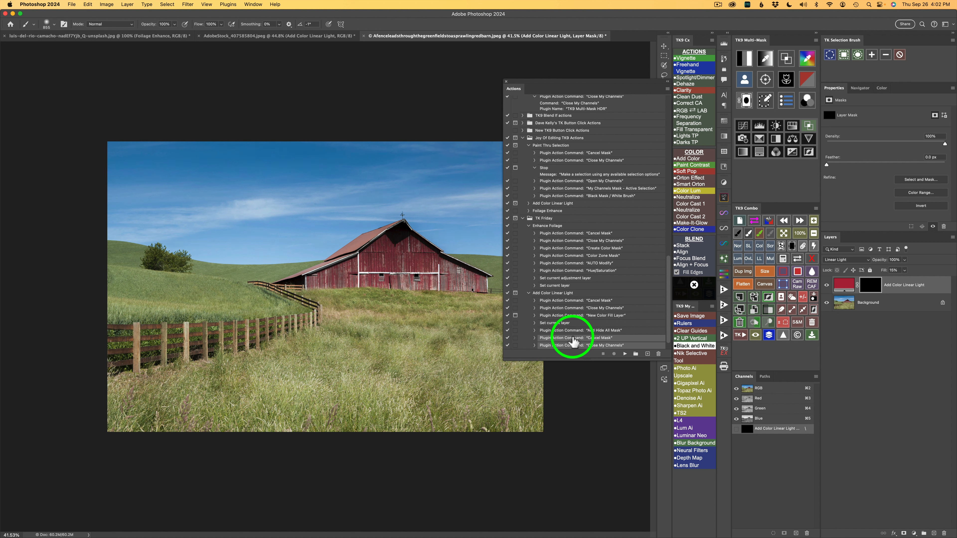
pyautogui.moveTo(573, 342)
pyautogui.mouseDown()
pyautogui.moveTo(573, 358)
pyautogui.moveTo(573, 350)
pyautogui.mouseUp()
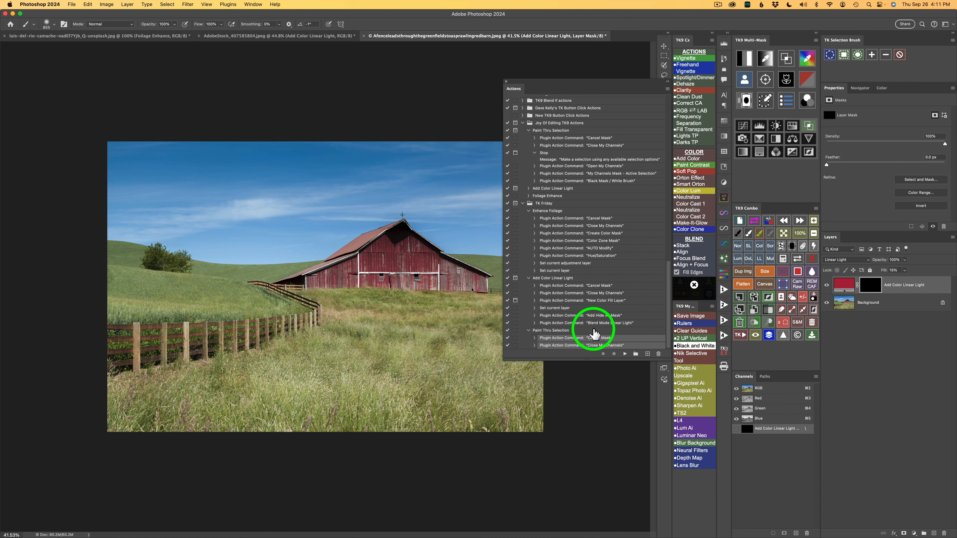
# - Insert a stop after Close My Channels in Paint Thru Selection with the message "Make a selection using any available selection options"
pyautogui.click(571, 345)
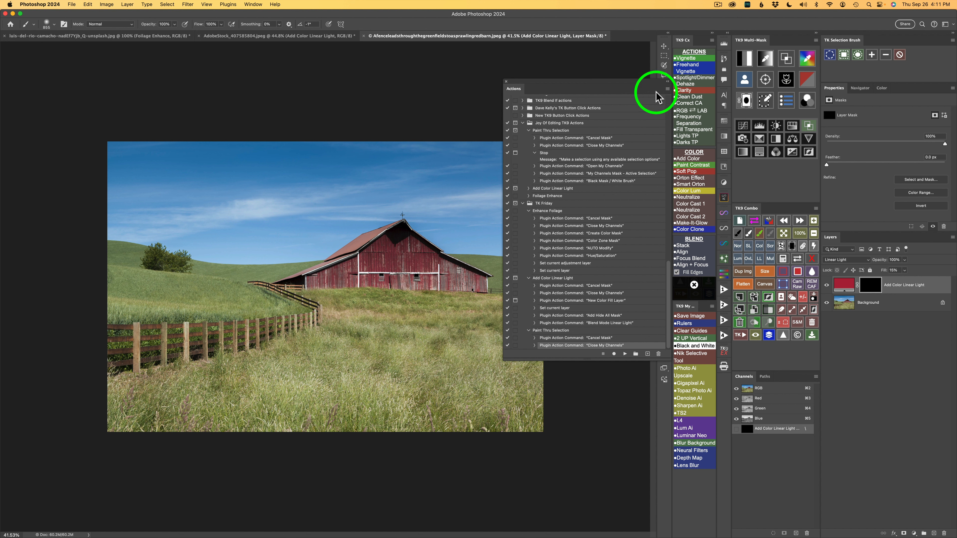
pyautogui.click(668, 91)
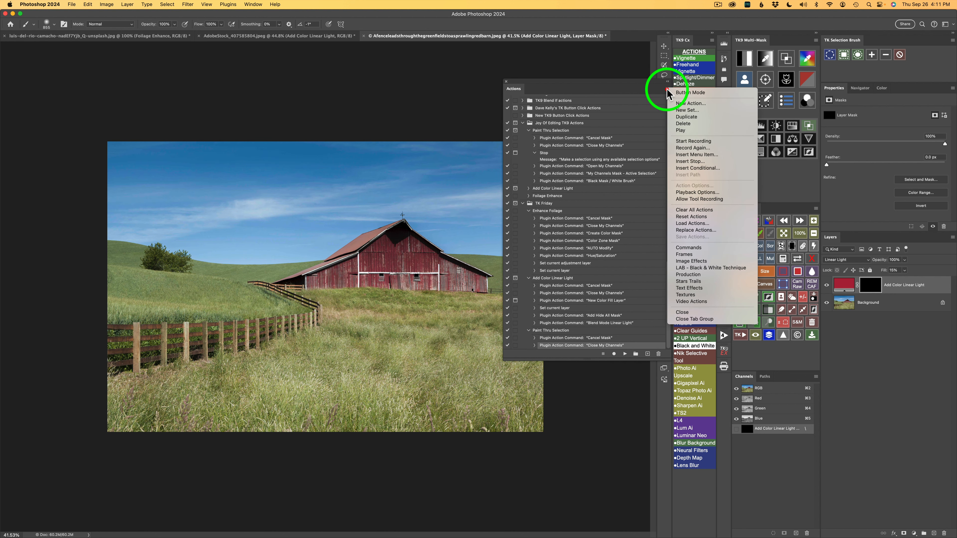
pyautogui.click(692, 161)
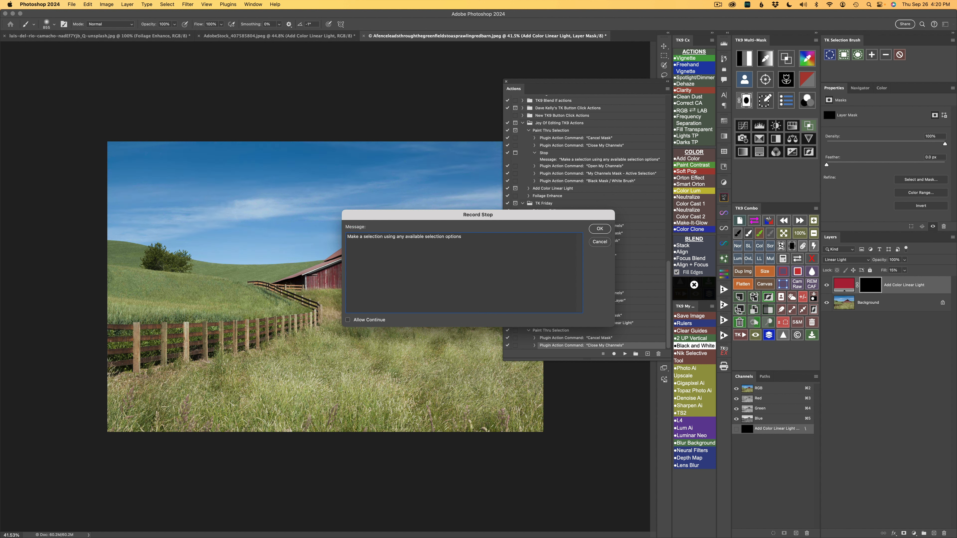
pyautogui.press('super+a')
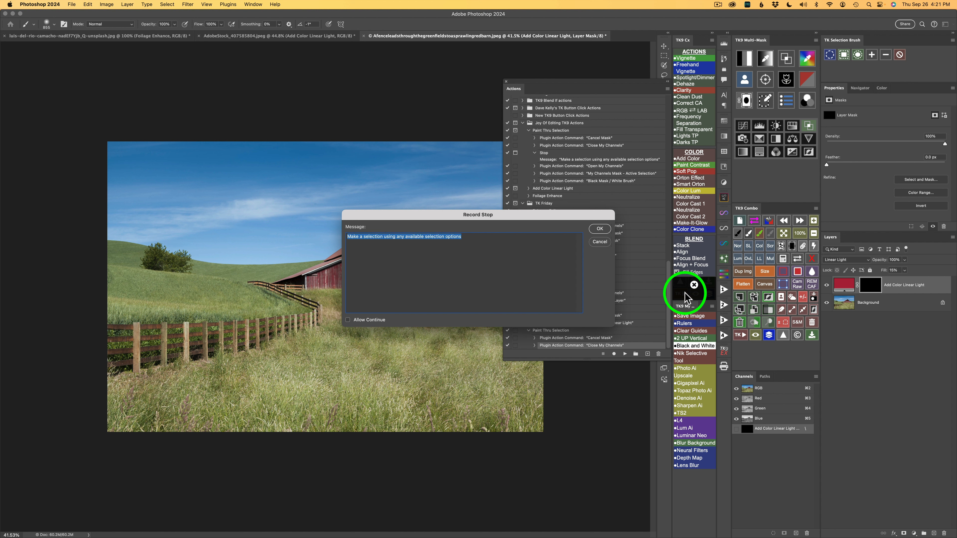
pyautogui.click(601, 229)
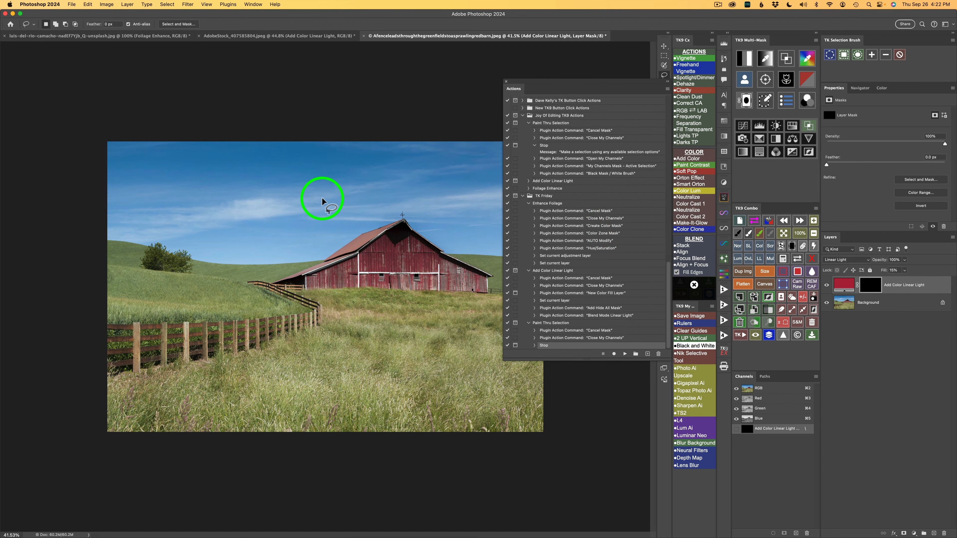
# - Lasso an area of sky and hillside beside the barn, and record opening My Channels and creating the Active Selection mask
pyautogui.moveTo(322, 198)
pyautogui.mouseDown()
pyautogui.moveTo(297, 201)
pyautogui.moveTo(219, 281)
pyautogui.moveTo(342, 269)
pyautogui.moveTo(353, 191)
pyautogui.moveTo(292, 204)
pyautogui.mouseUp()
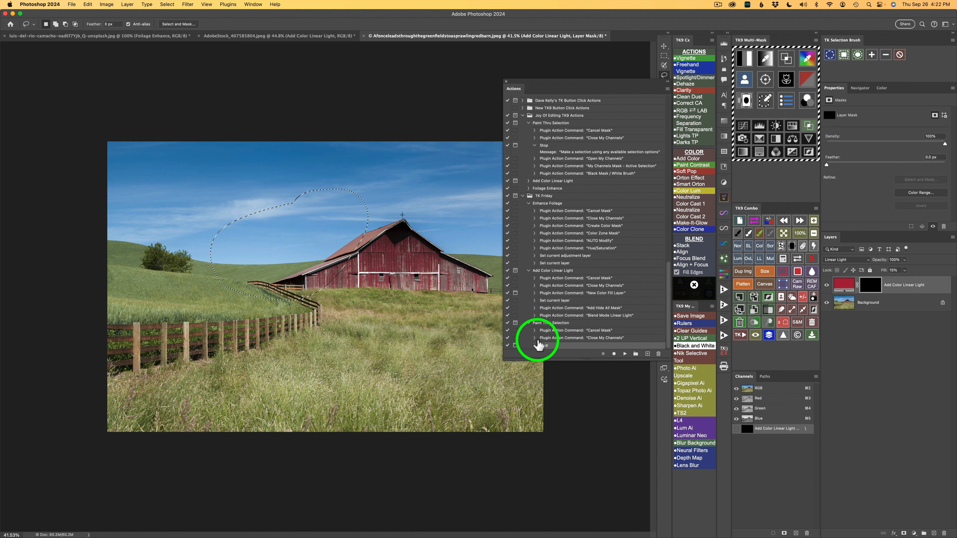
pyautogui.click(614, 354)
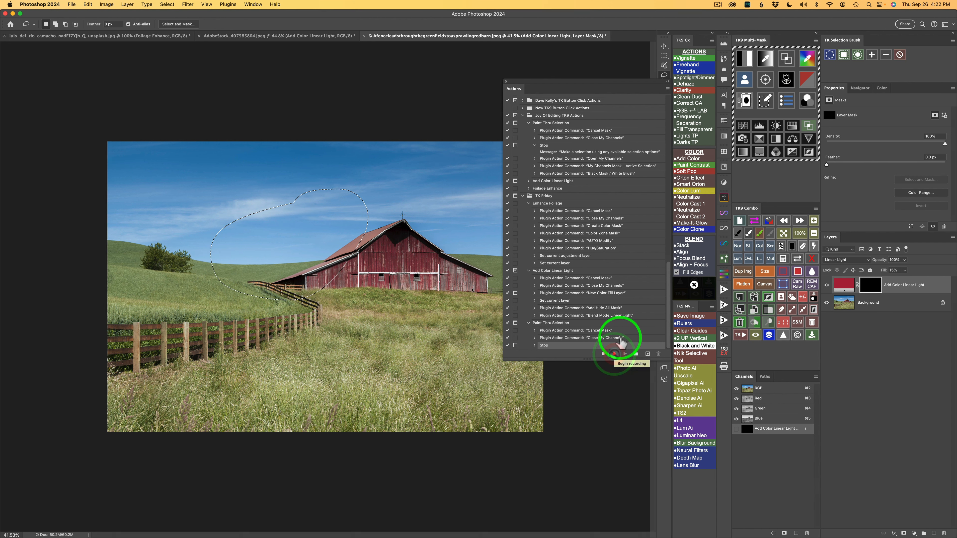
pyautogui.click(744, 80)
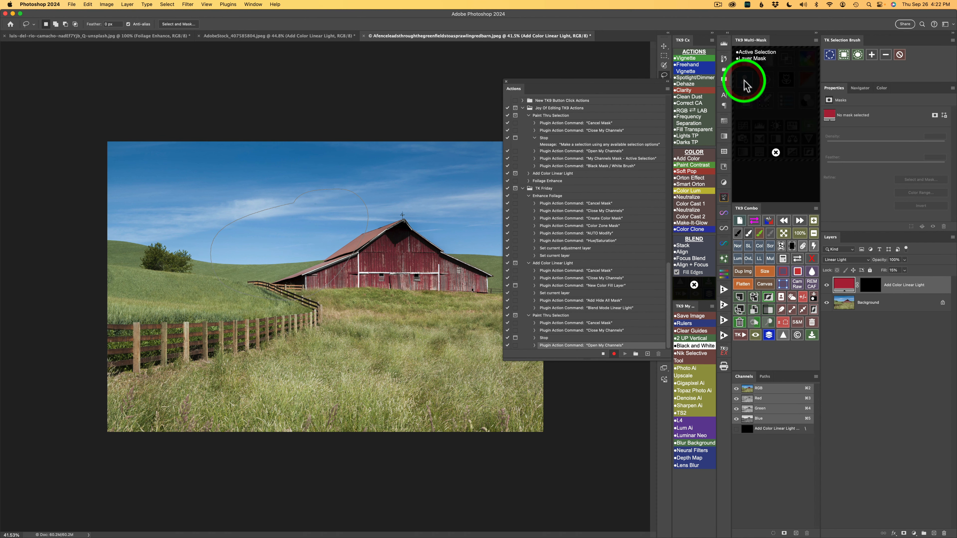
pyautogui.click(753, 51)
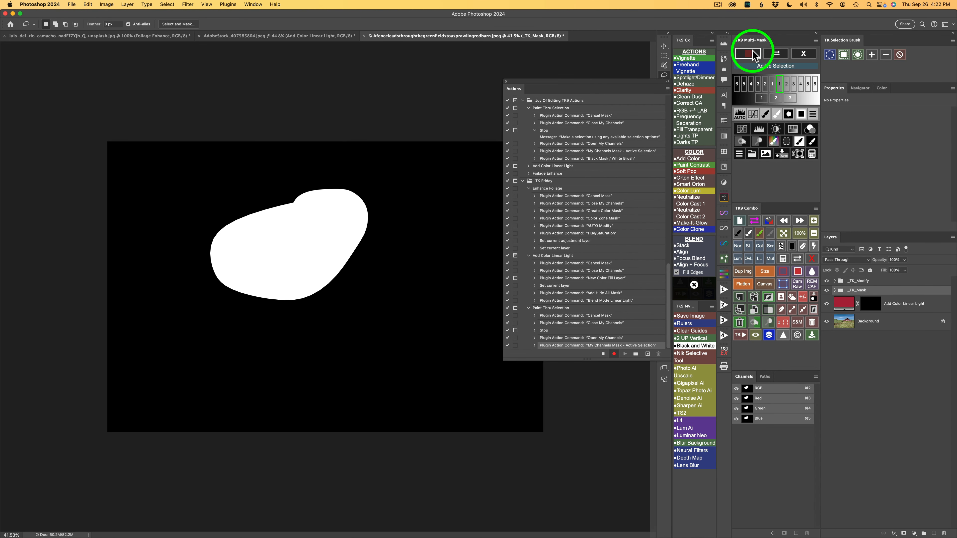
# - Record the Black Mask / White Brush command as the last command of Paint Thru Selection, stop recording, and clear the active selection
pyautogui.click(812, 142)
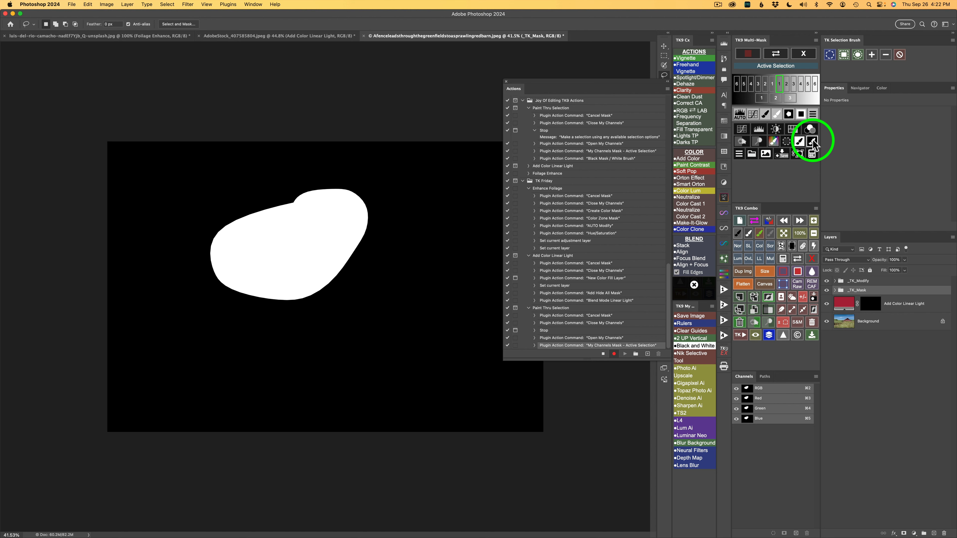
pyautogui.click(603, 354)
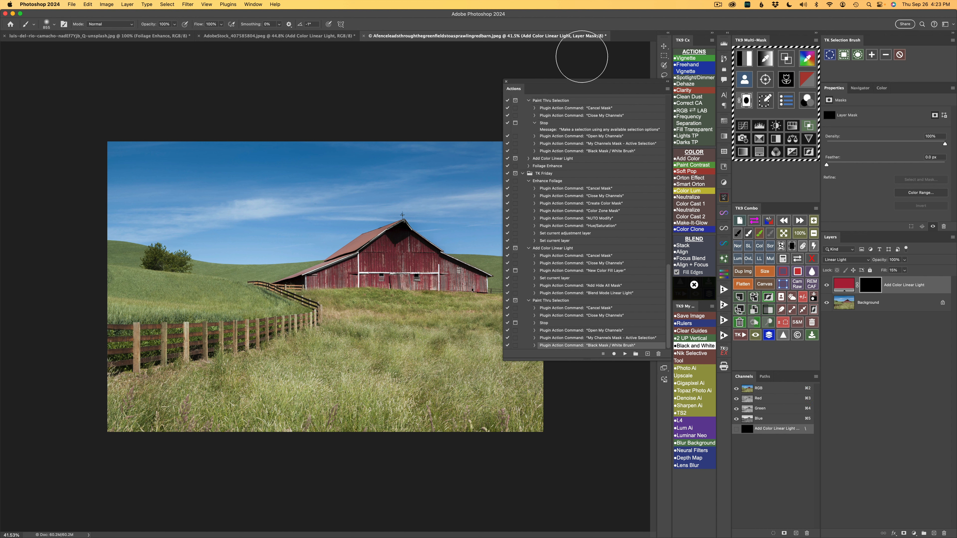
pyautogui.click(757, 118)
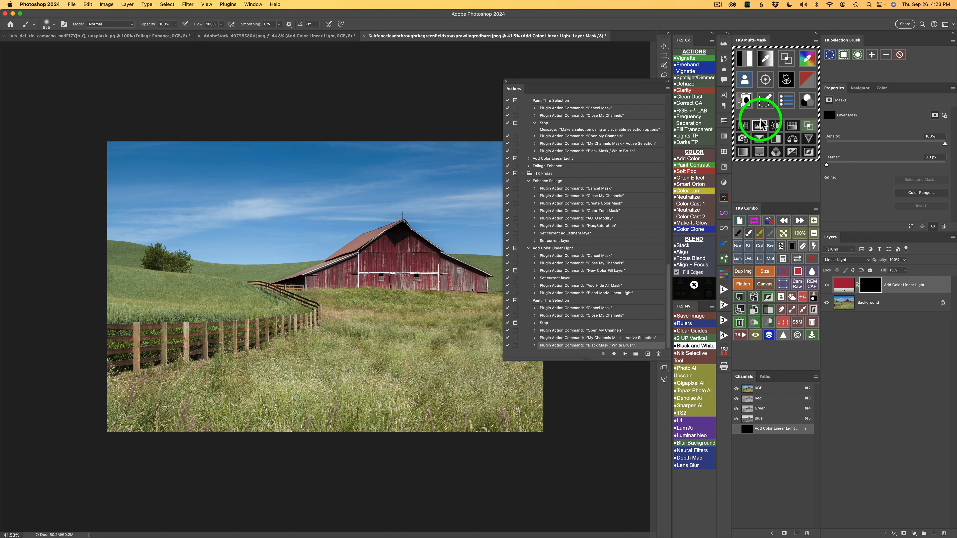
pyautogui.click(803, 297)
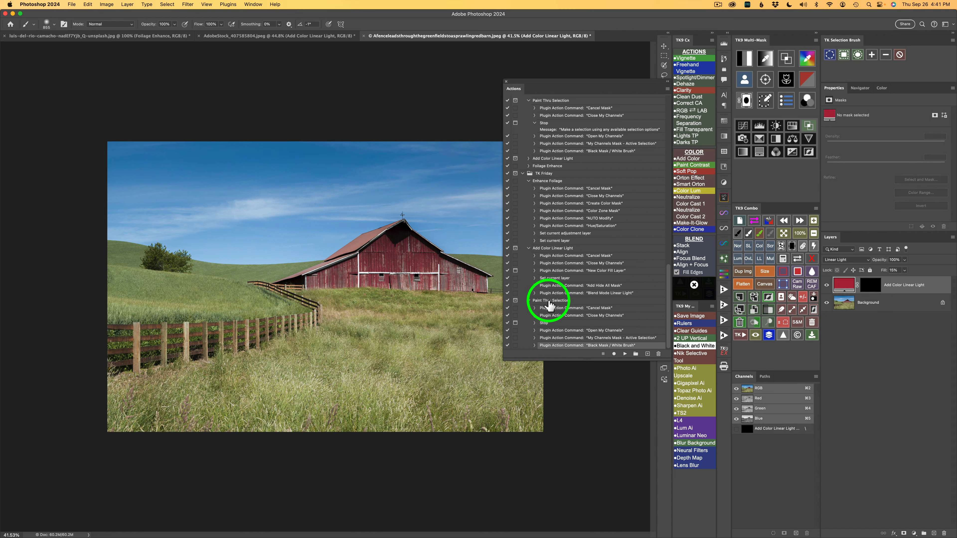
# - Play the new Paint Thru Selection action in the TK Friday set up to its stop, and dismiss the message
pyautogui.click(549, 302)
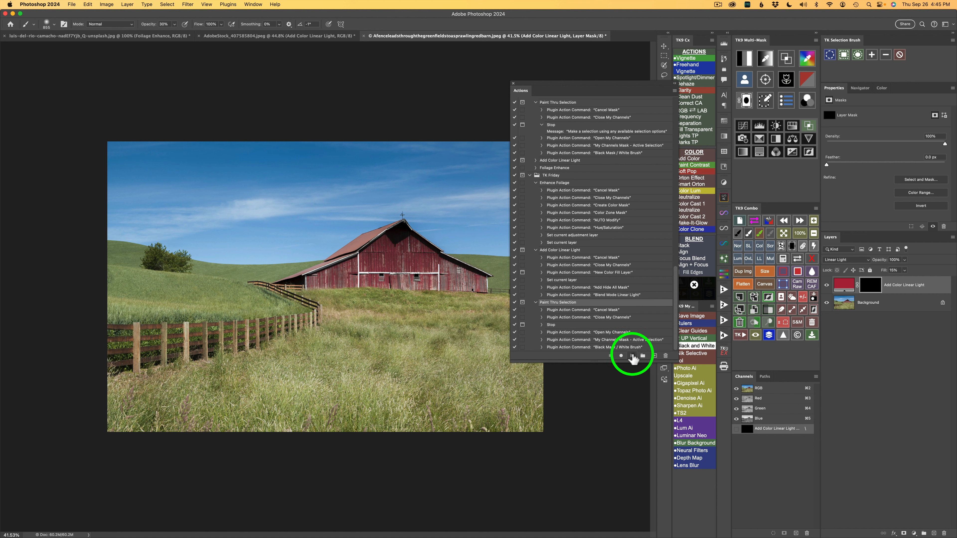
pyautogui.click(631, 356)
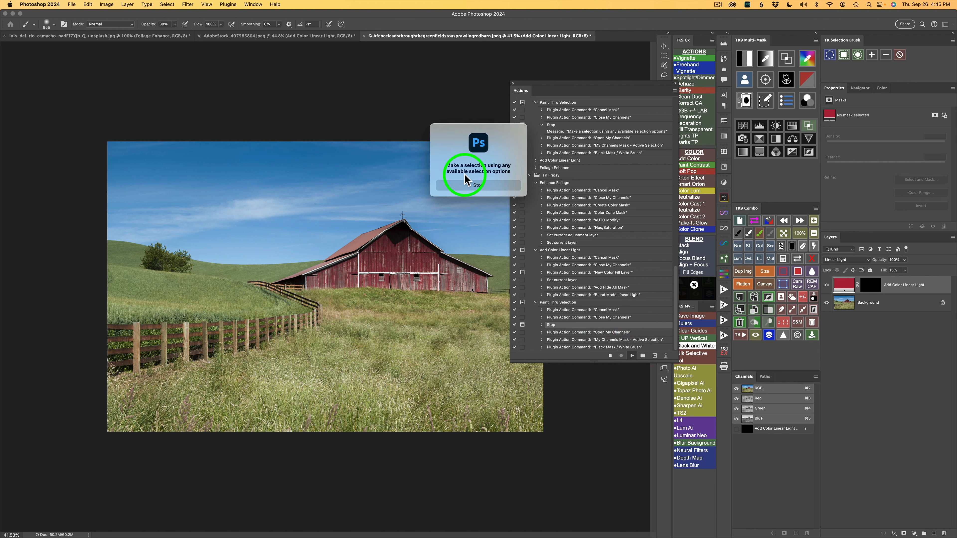
pyautogui.click(481, 184)
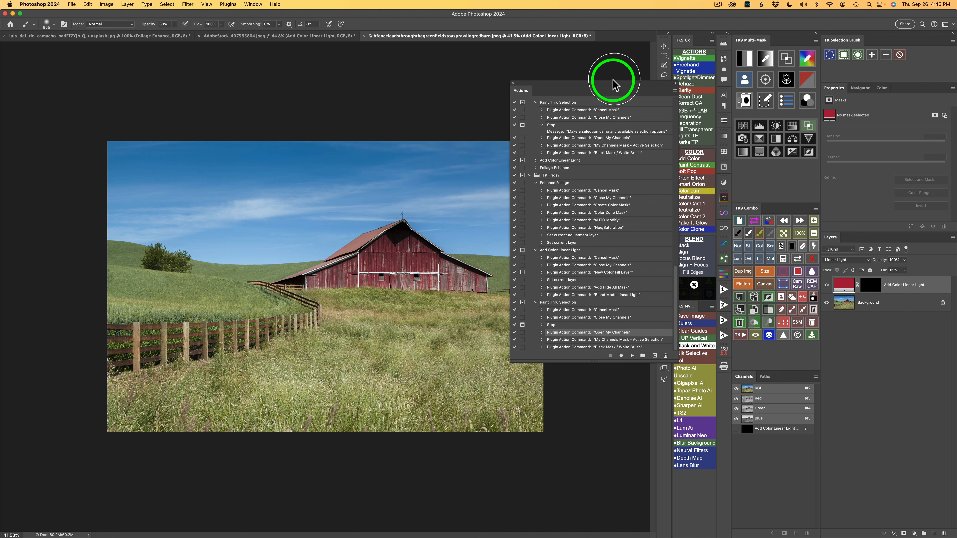
# - Select the red barn, and resume Paint Thru Selection from the Open My Channels command
pyautogui.moveTo(611, 88)
pyautogui.mouseDown()
pyautogui.moveTo(562, 86)
pyautogui.moveTo(622, 85)
pyautogui.moveTo(614, 84)
pyautogui.mouseUp()
pyautogui.click(664, 104)
pyautogui.moveTo(264, 198); pyautogui.dragTo(499, 316)
pyautogui.click(626, 356)
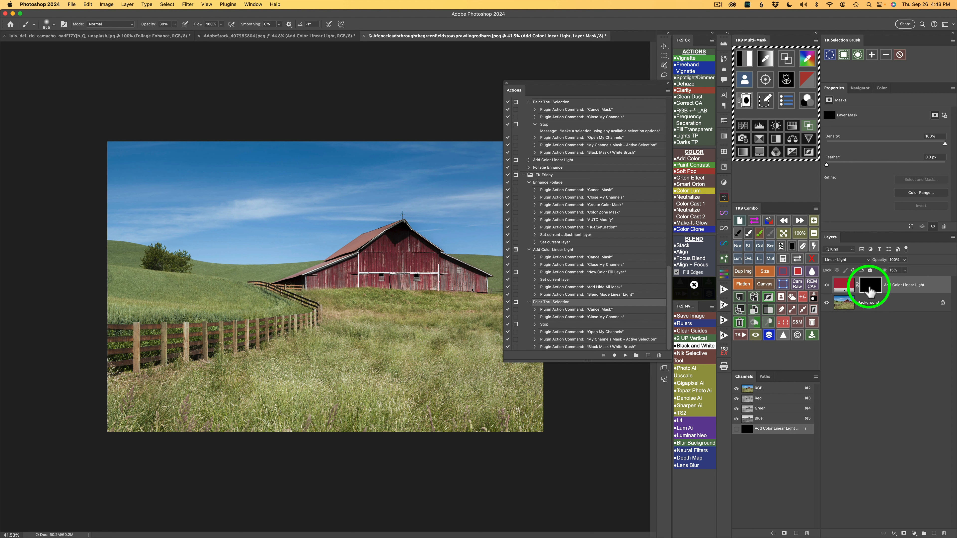
# - Preview the Add Color Linear Light layer without its mask, re-enable the mask, and paint white across the barn through the selection
pyautogui.click(812, 260)
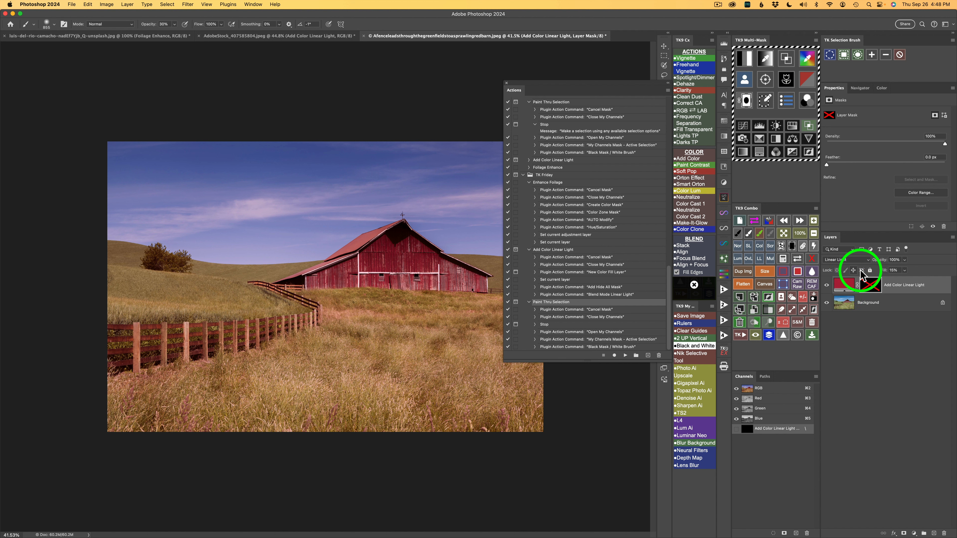
pyautogui.click(813, 258)
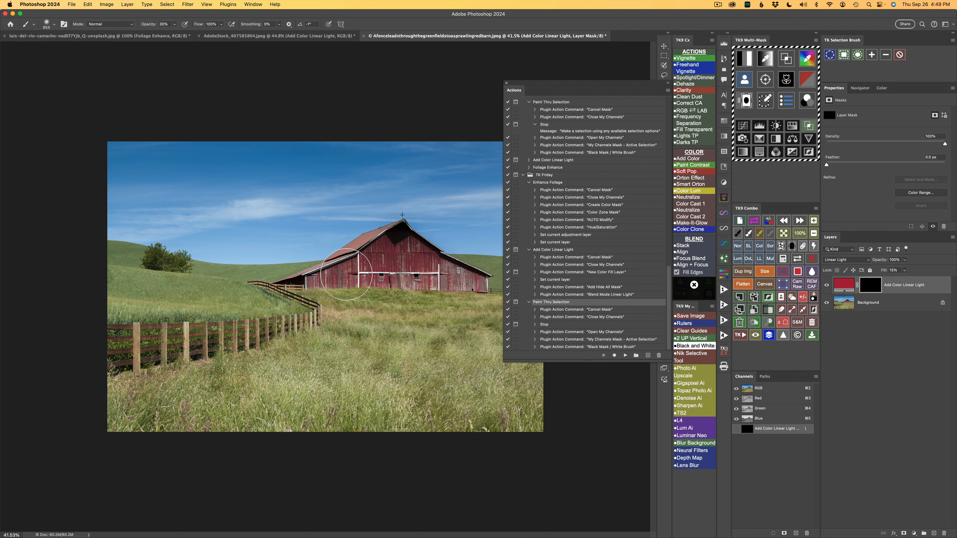
pyautogui.moveTo(344, 275); pyautogui.dragTo(332, 282)
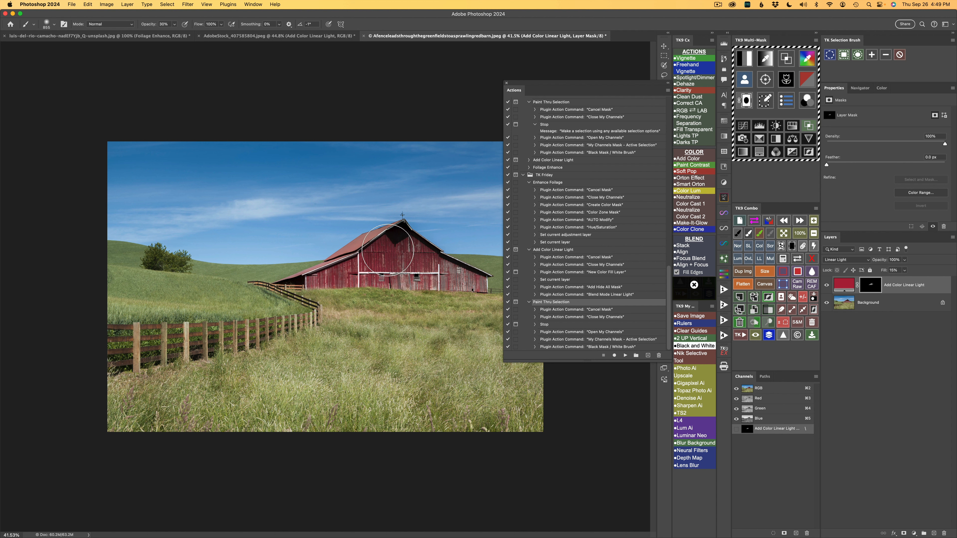
pyautogui.moveTo(418, 257); pyautogui.dragTo(385, 292)
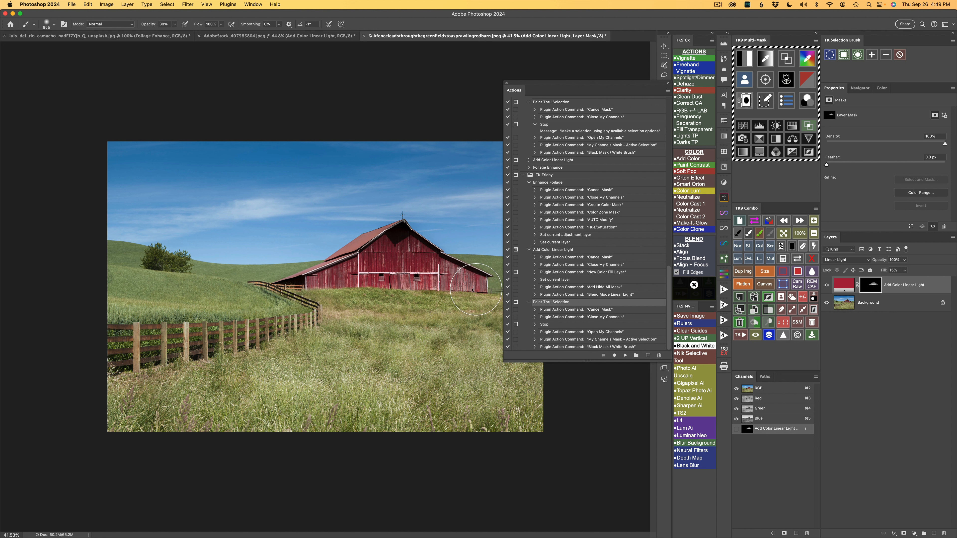
# - Compare the barn with the Add Color Linear Light layer hidden and shown, and inspect the painted layer mask on its own
pyautogui.click(827, 286)
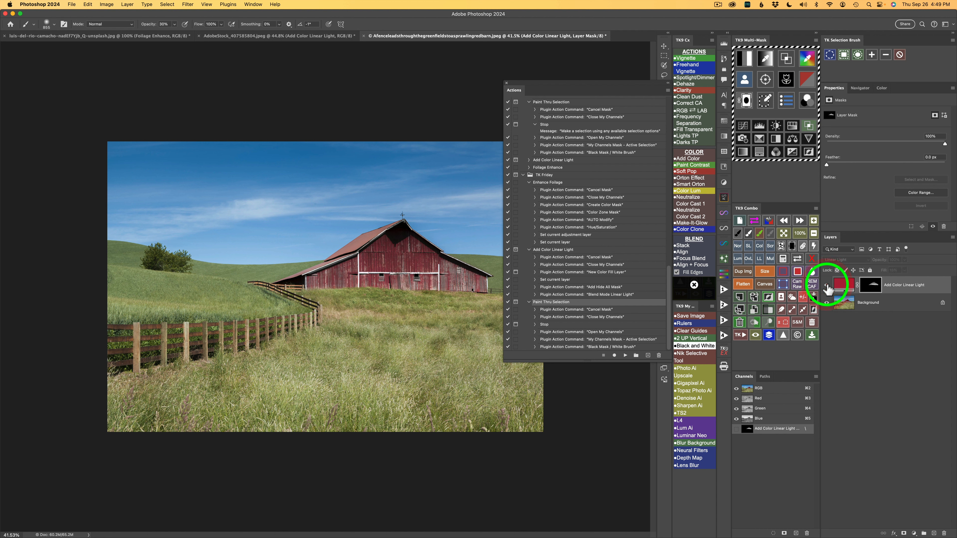
pyautogui.click(827, 286)
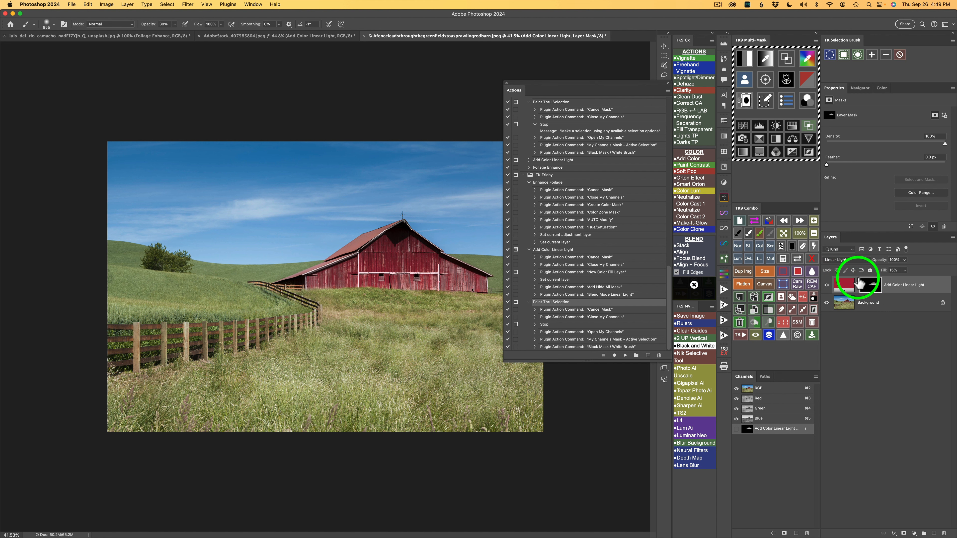
pyautogui.click(796, 260)
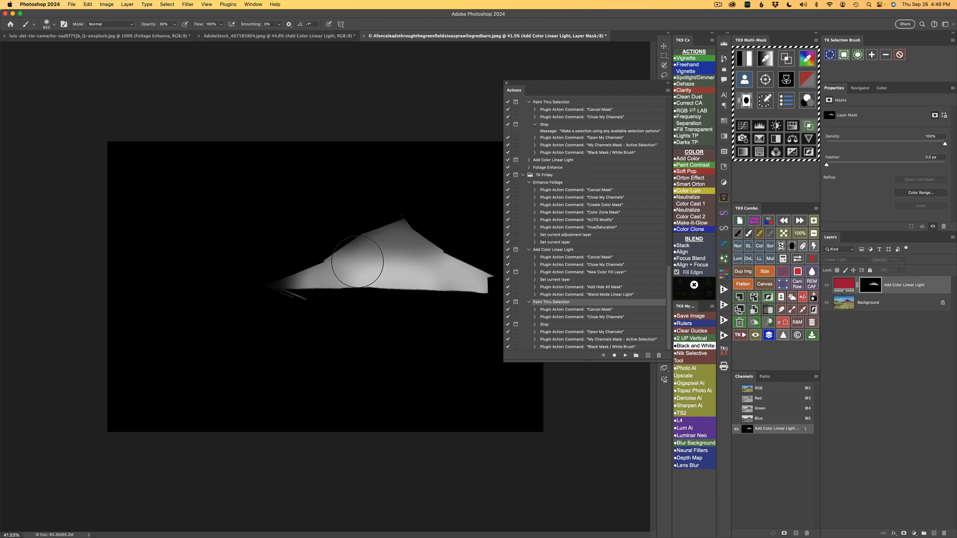
pyautogui.click(799, 260)
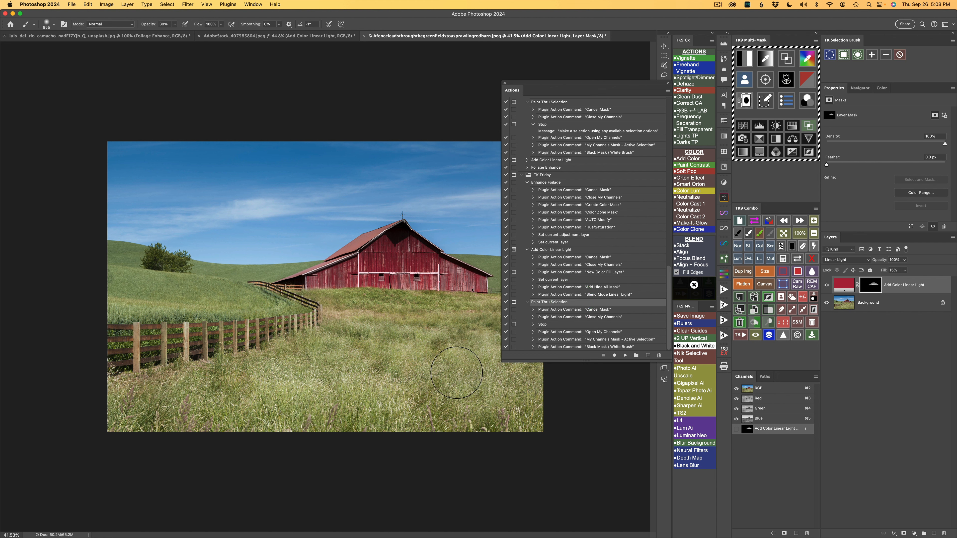
pyautogui.click(668, 92)
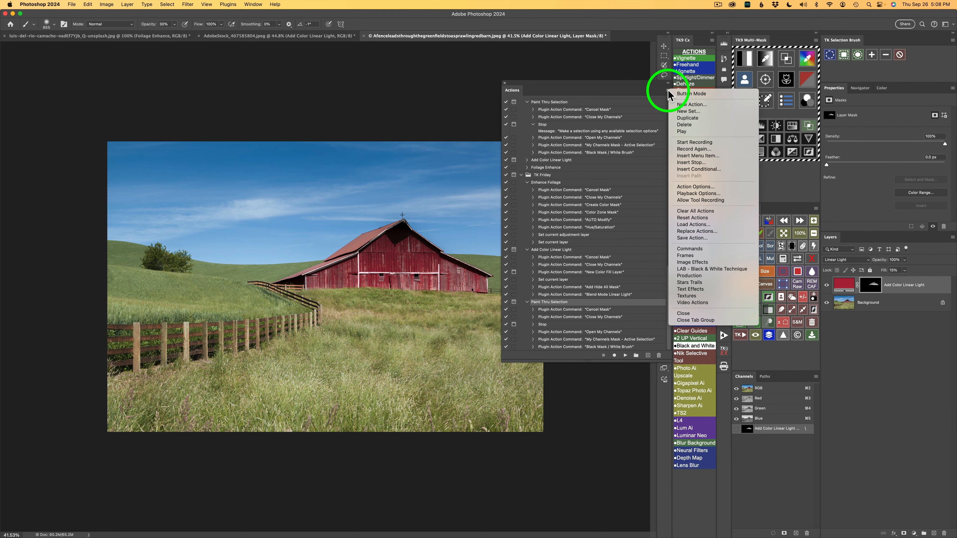
pyautogui.click(702, 224)
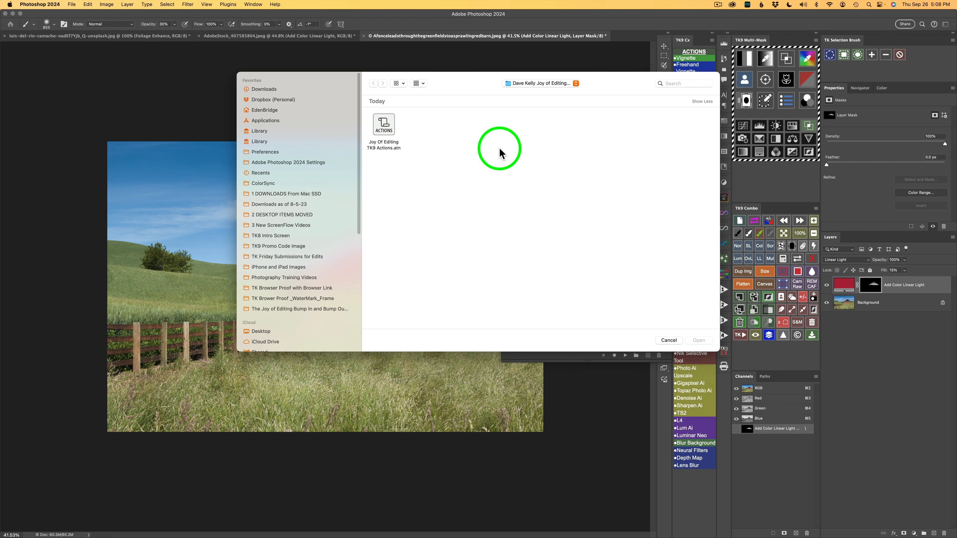
pyautogui.click(384, 124)
pyautogui.click(698, 340)
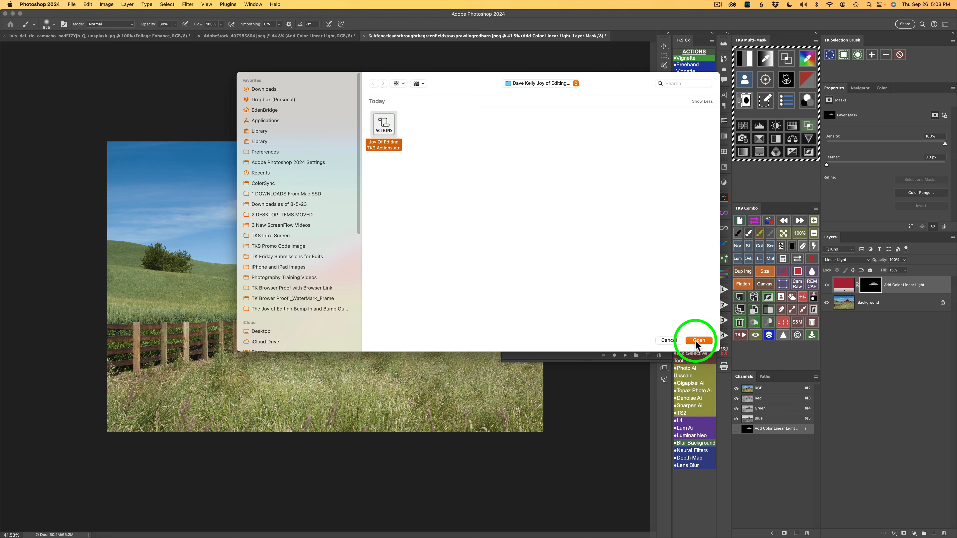
pyautogui.click(673, 339)
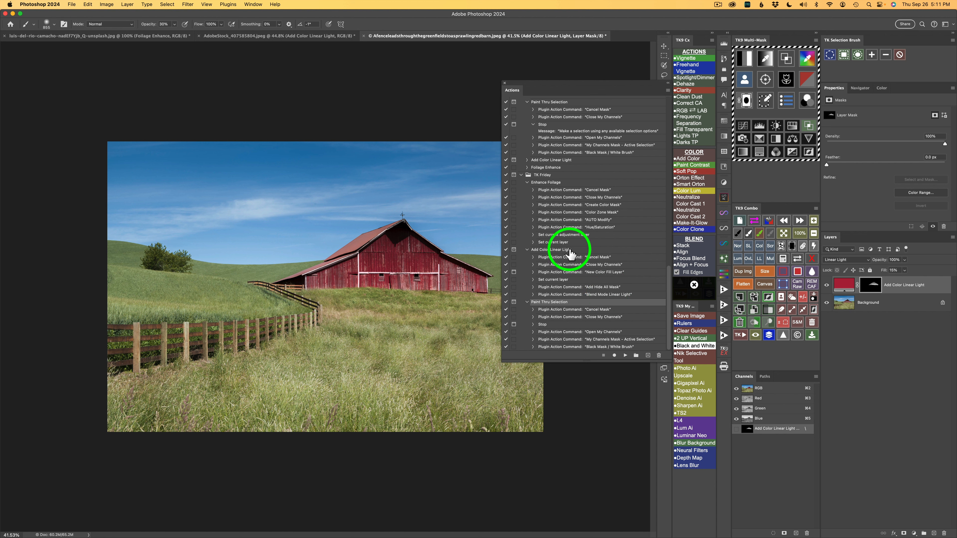
# - Examine the label color choices in the action options of TK Friday's Add Color Linear Light, leaving without changes
pyautogui.doubleClick(605, 250)
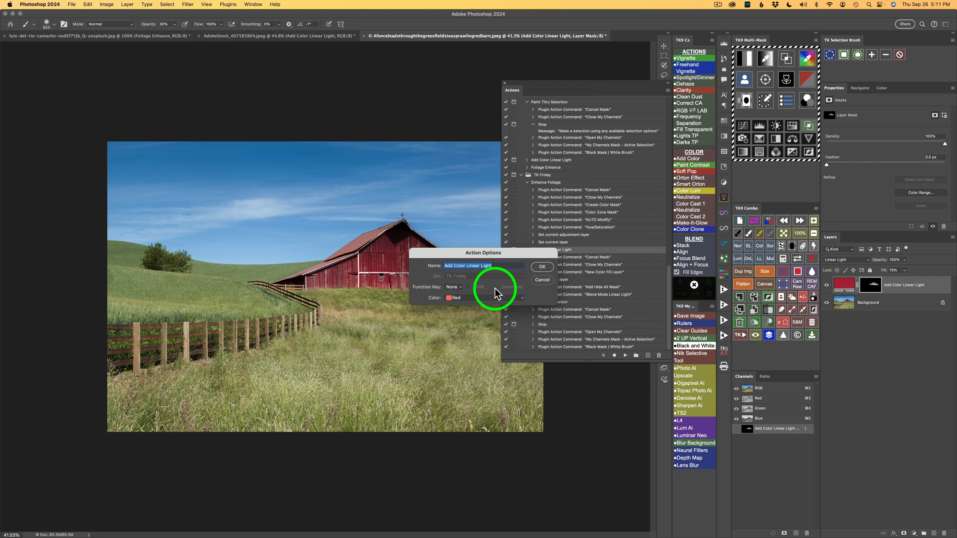
pyautogui.click(474, 301)
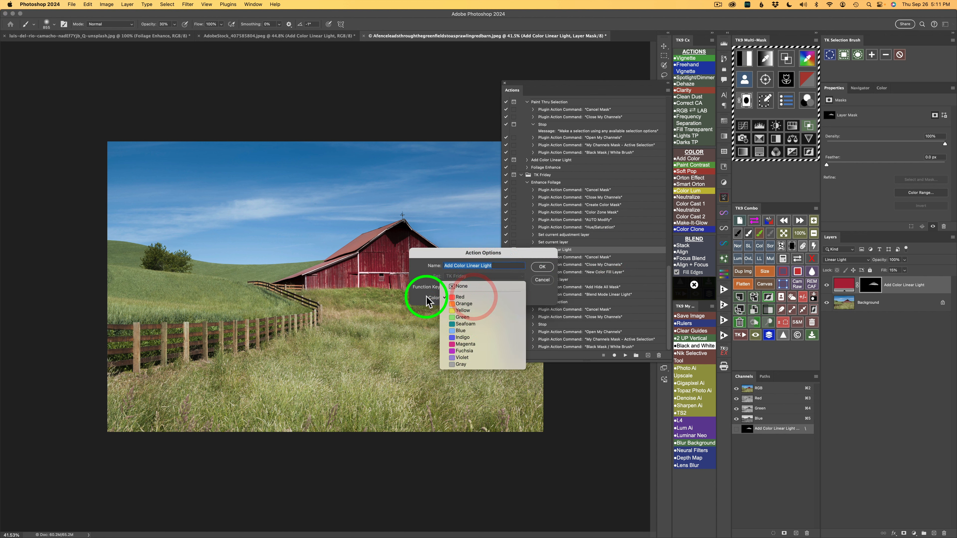
pyautogui.click(439, 276)
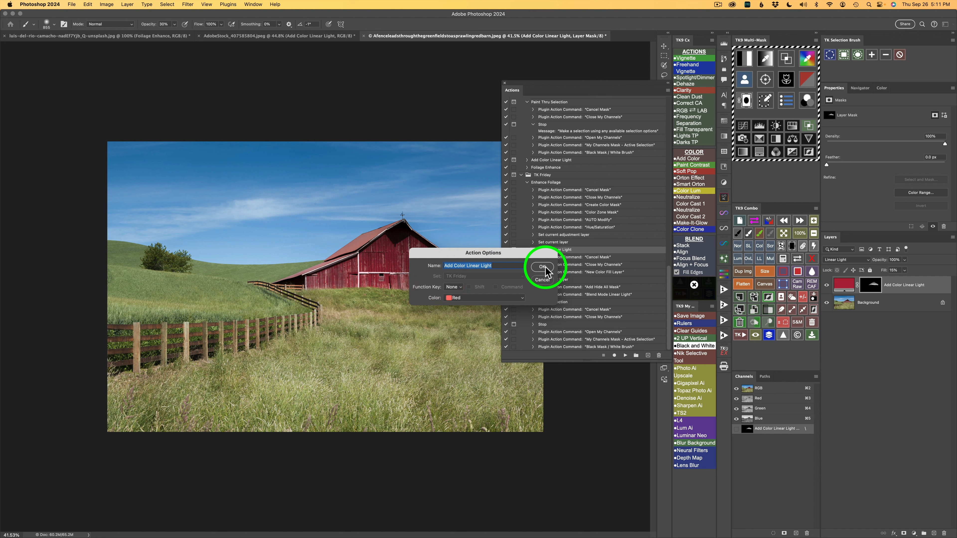
pyautogui.click(546, 281)
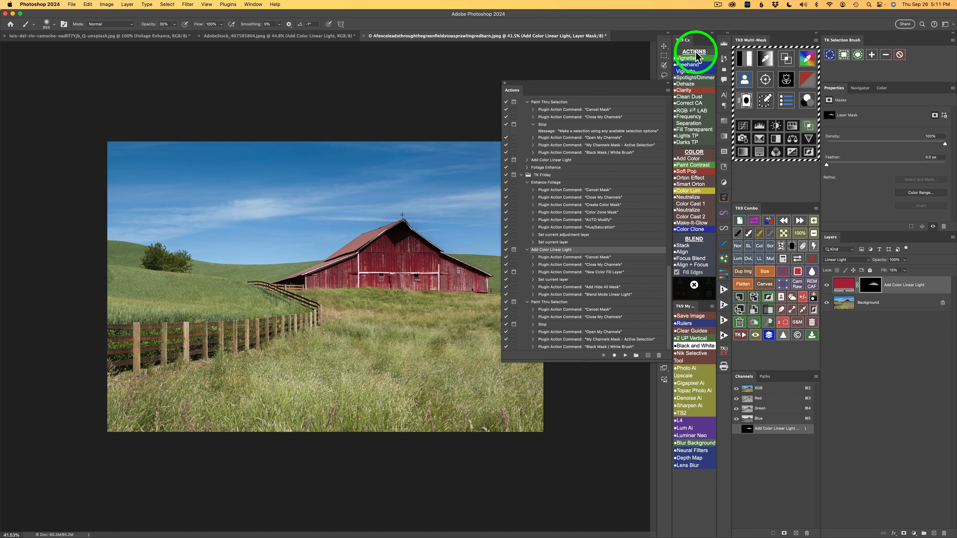
# - Switch the Actions panel to Button Mode and narrow it to a single column of buttons
pyautogui.click(668, 92)
pyautogui.click(682, 93)
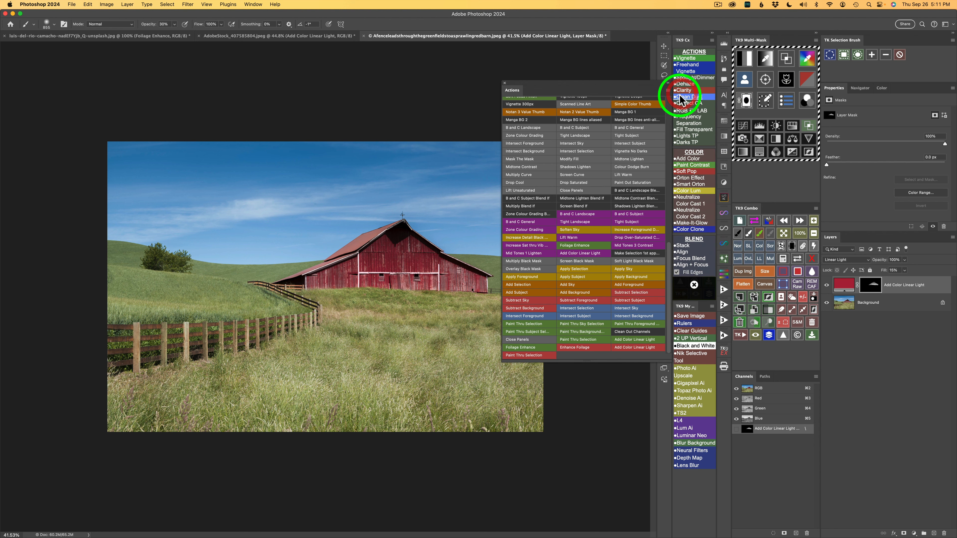
pyautogui.moveTo(502, 355); pyautogui.dragTo(585, 356)
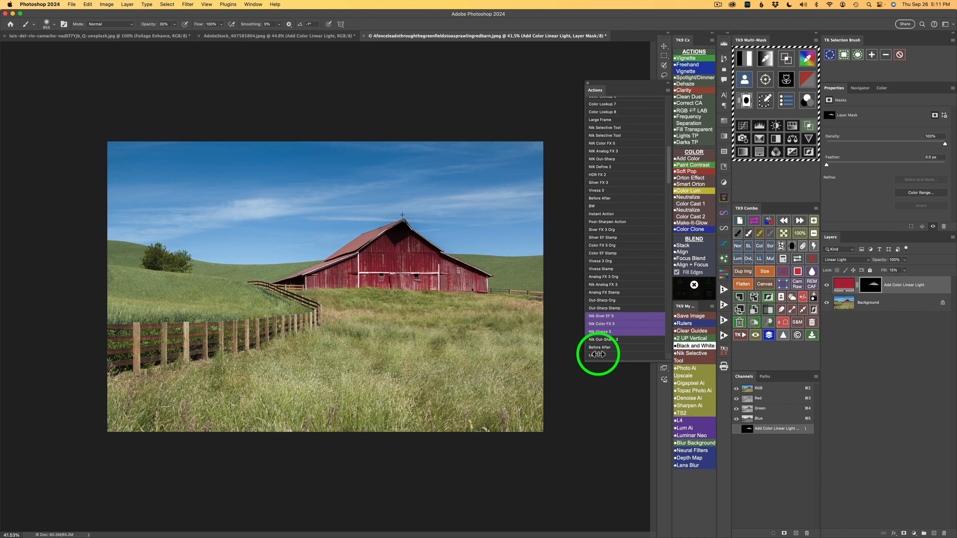
# - Dock the Actions panel between the TK9 Combo and Channels panels, and browse its action buttons
pyautogui.scroll(-10, 608, 345)
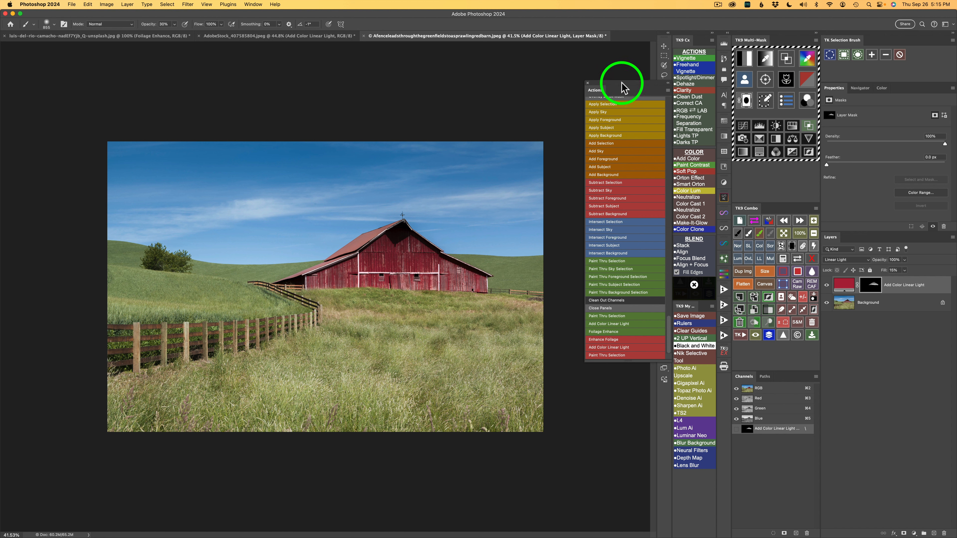
pyautogui.moveTo(619, 81); pyautogui.dragTo(765, 359)
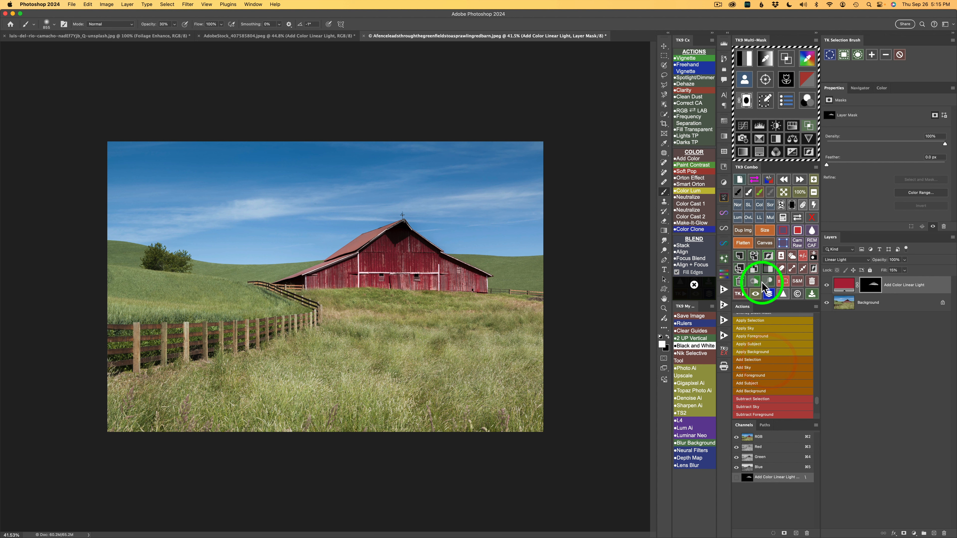
pyautogui.scroll(-10, 764, 356)
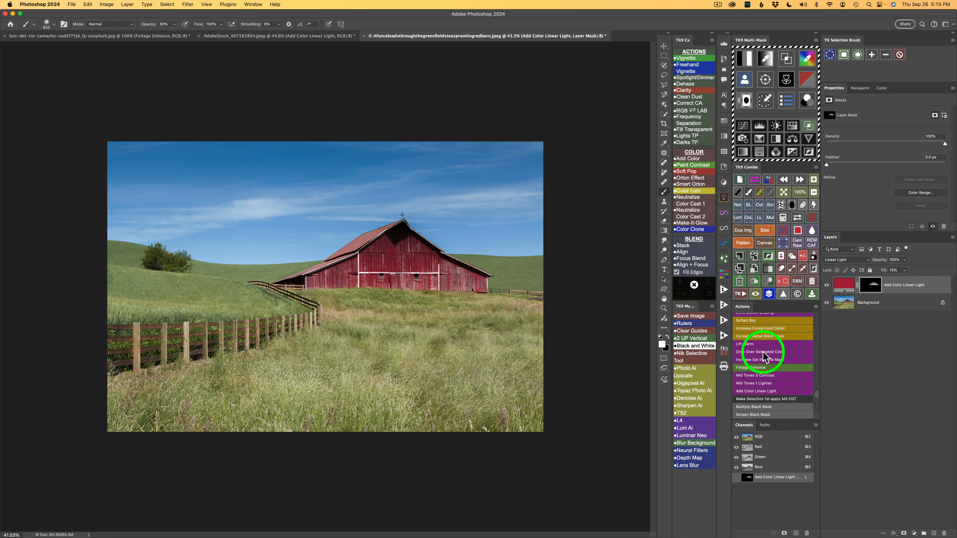